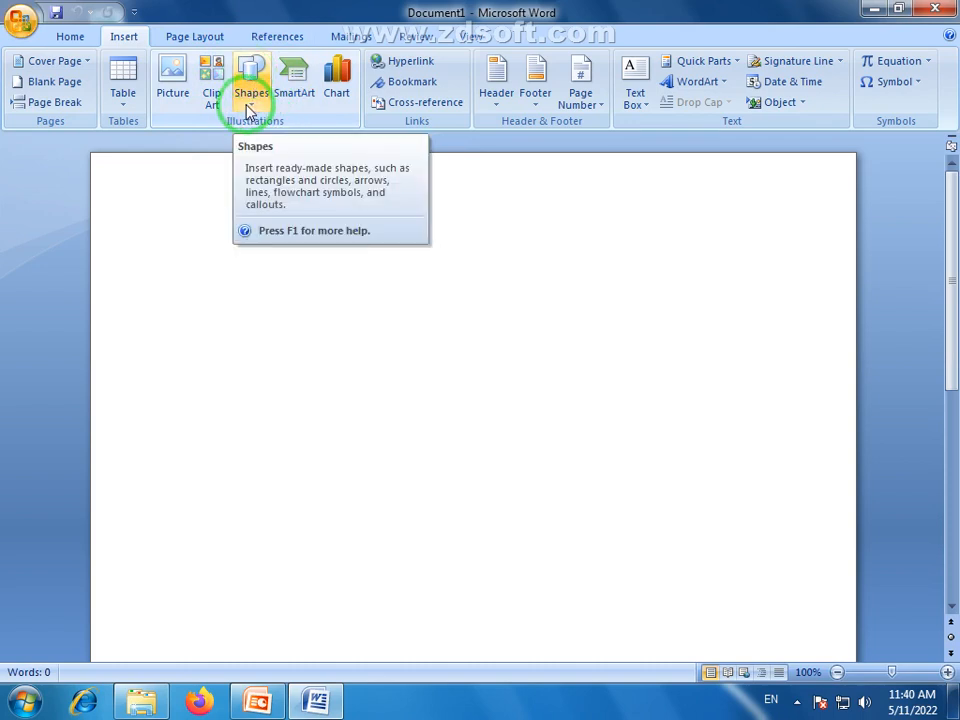
Draw a heart shape about 1.66" high and 1.69" wide in the lower right of the page.
click(253, 107)
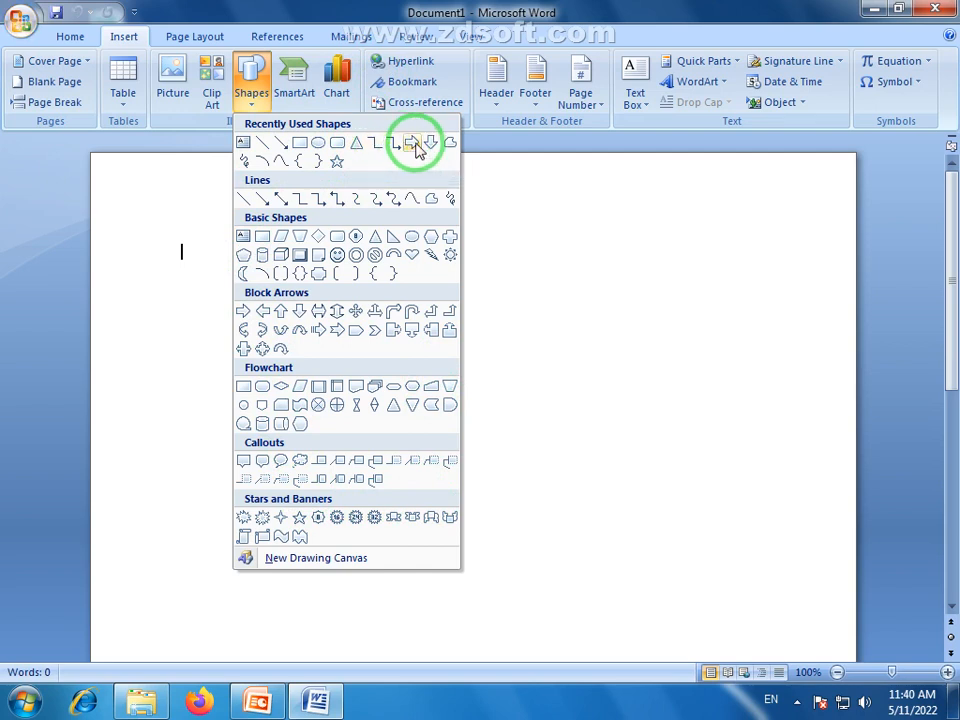
click(415, 259)
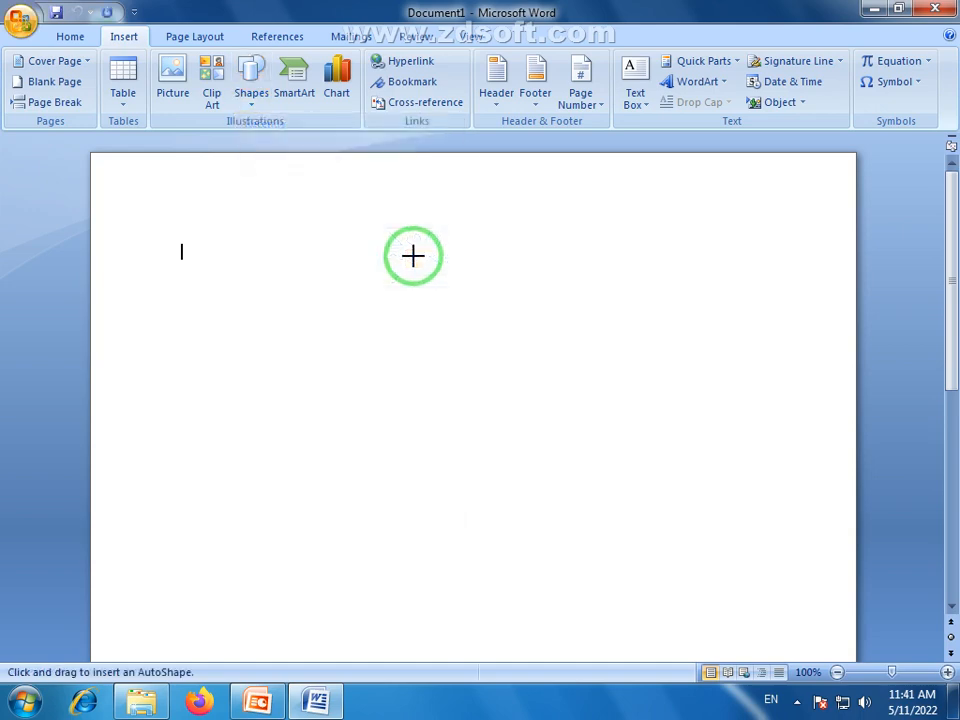
mouse_move(671, 467)
mouse_down()
mouse_move(765, 585)
mouse_move(816, 626)
mouse_up()
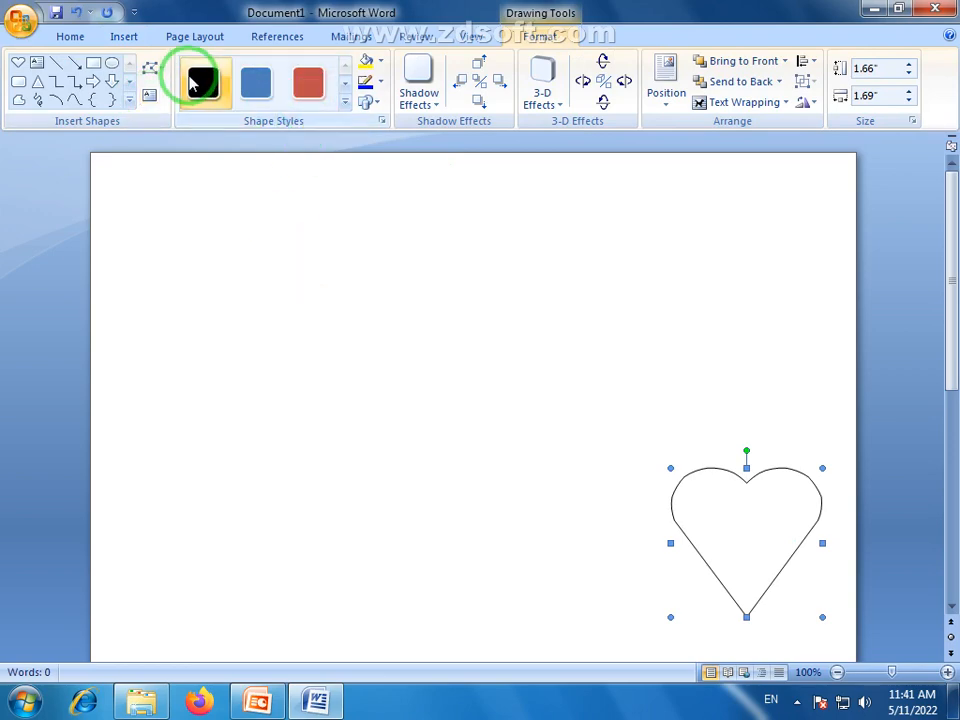
Draw a smiley face about 1.64" high and 1.69" wide in the page's lower left and stretch it slightly upward.
click(136, 40)
click(246, 103)
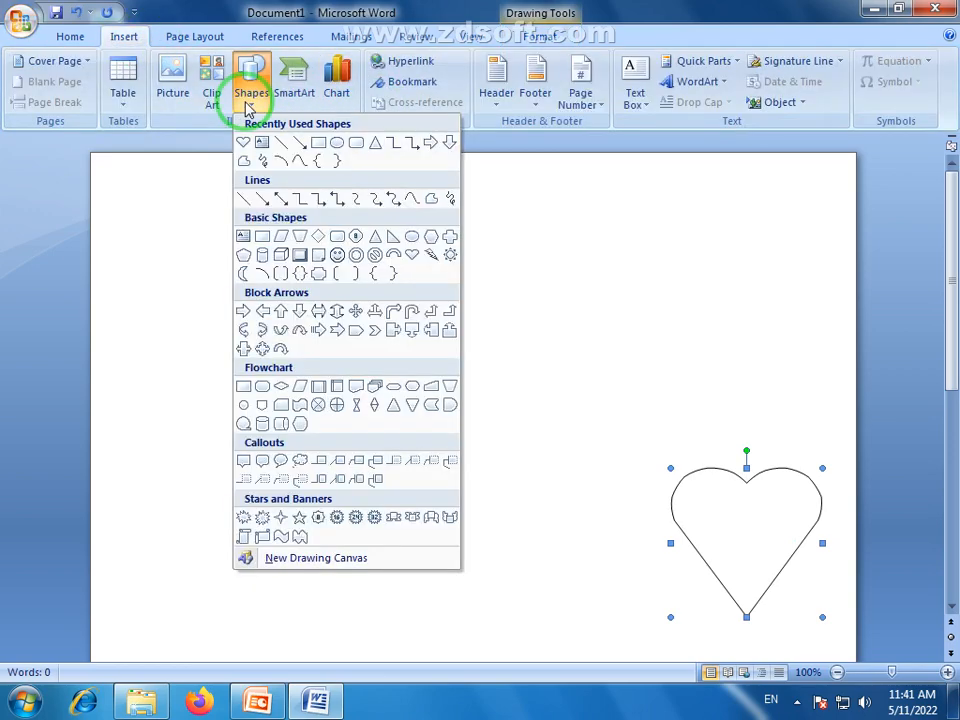
click(338, 257)
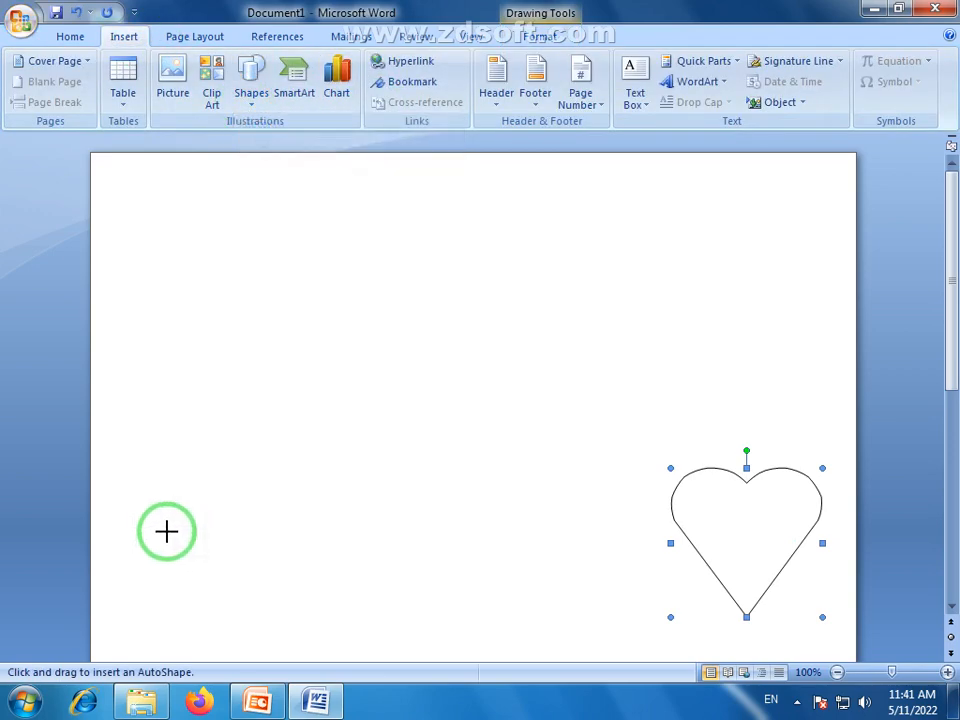
mouse_move(144, 482)
mouse_down()
mouse_move(255, 619)
mouse_move(296, 631)
mouse_up()
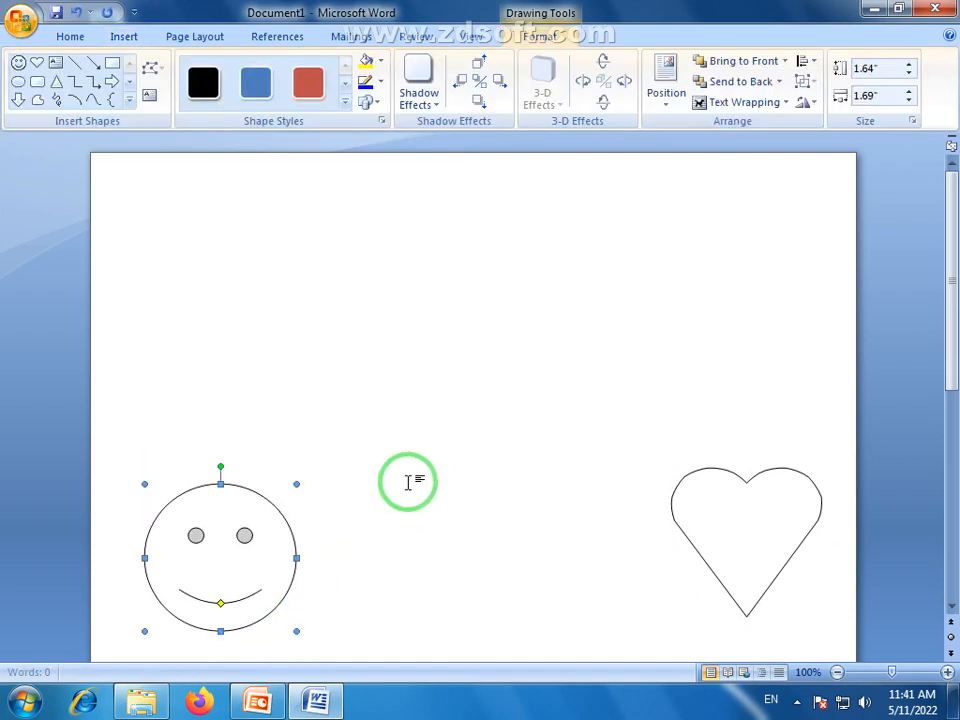
drag(220, 484, 220, 474)
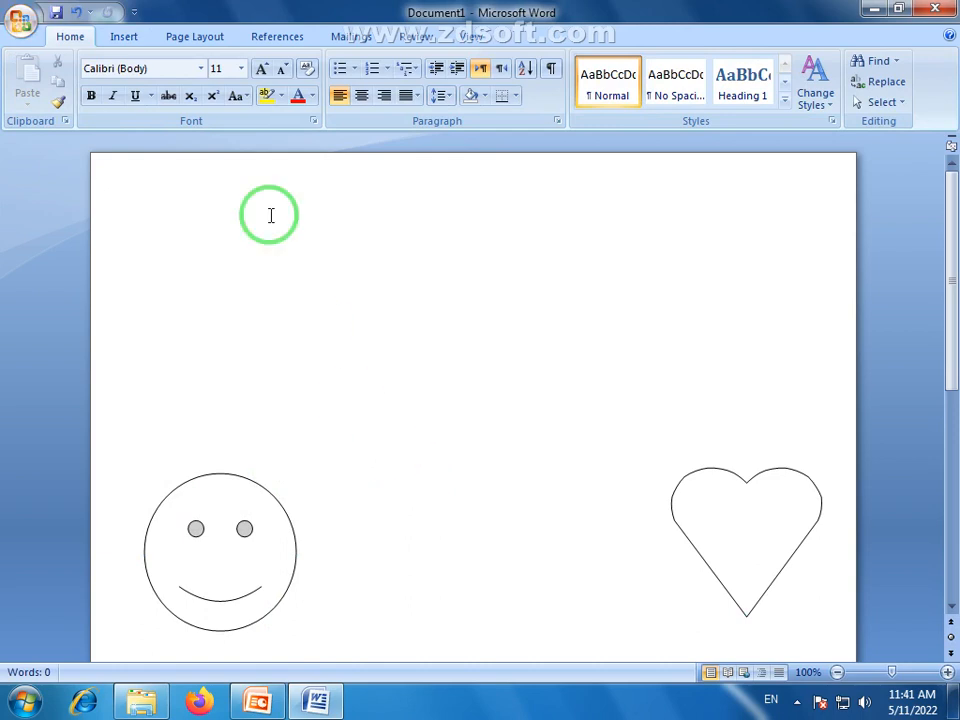
Draw a rounded rectangle about 3.2" high and 4.35" wide in the upper middle of the page.
click(123, 34)
click(252, 100)
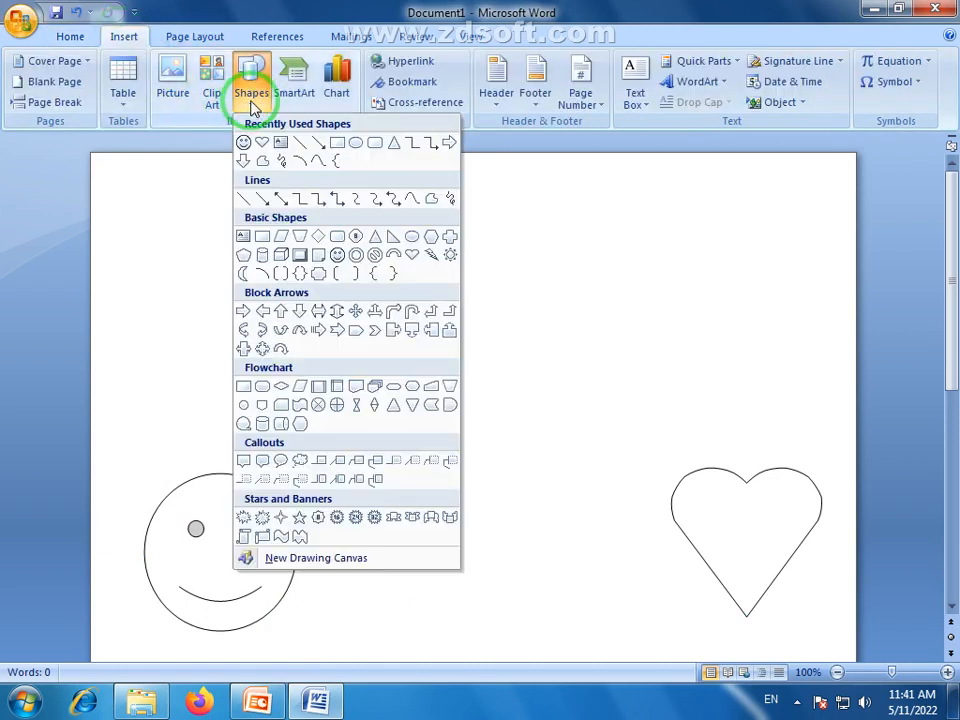
click(376, 146)
drag(279, 218, 670, 506)
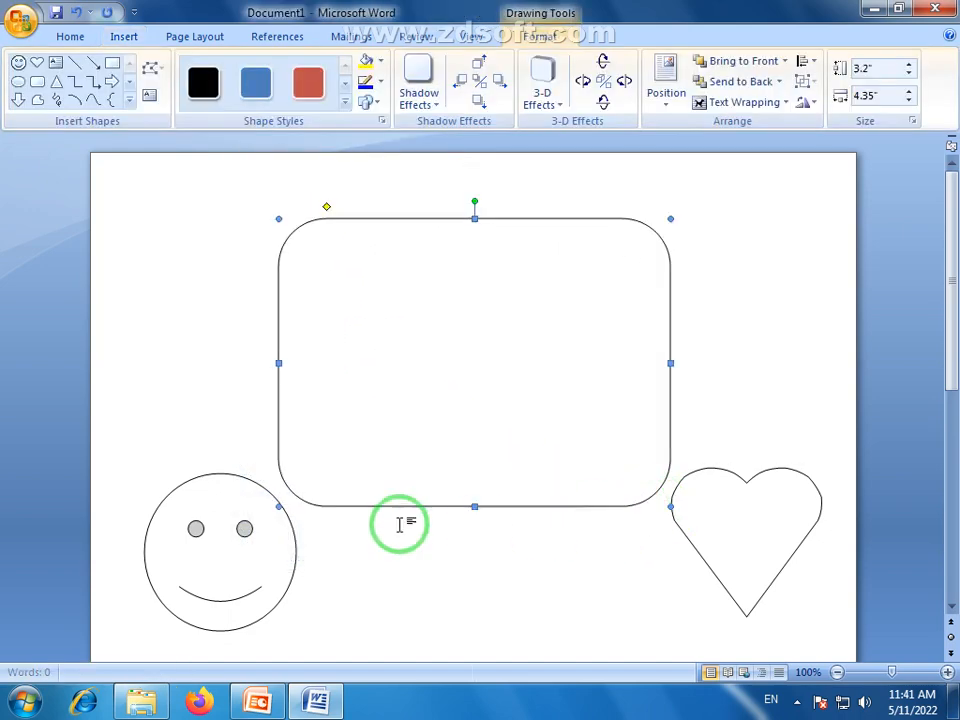
Delete the smiley face and the heart from the page.
click(248, 522)
key(Delete)
click(754, 523)
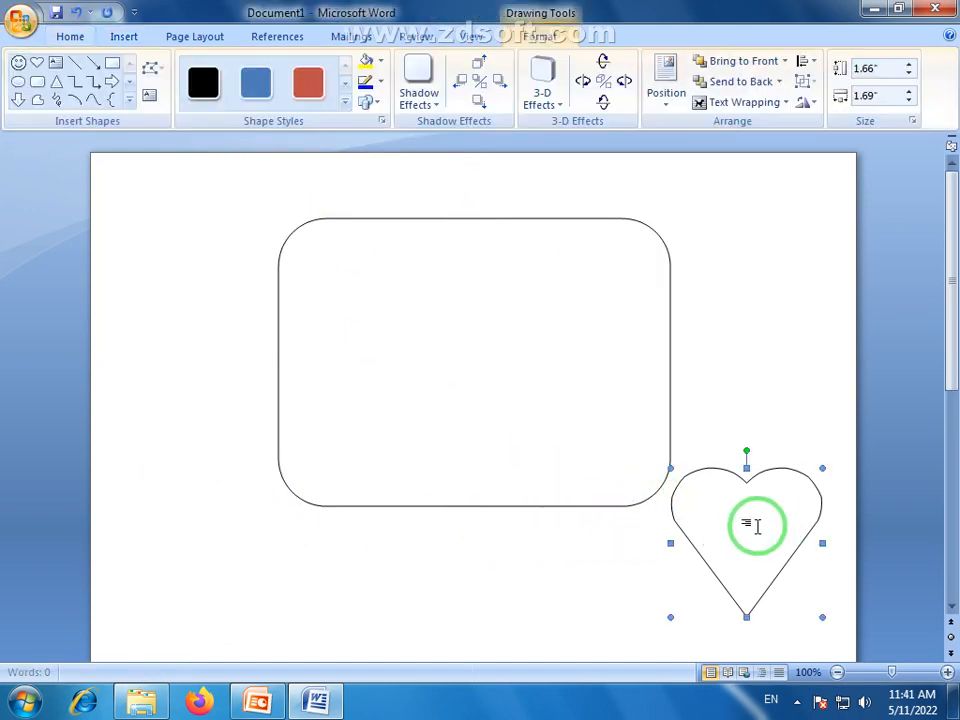
key(Delete)
Move the rounded rectangle slightly down and to the left, keeping it selected.
click(498, 358)
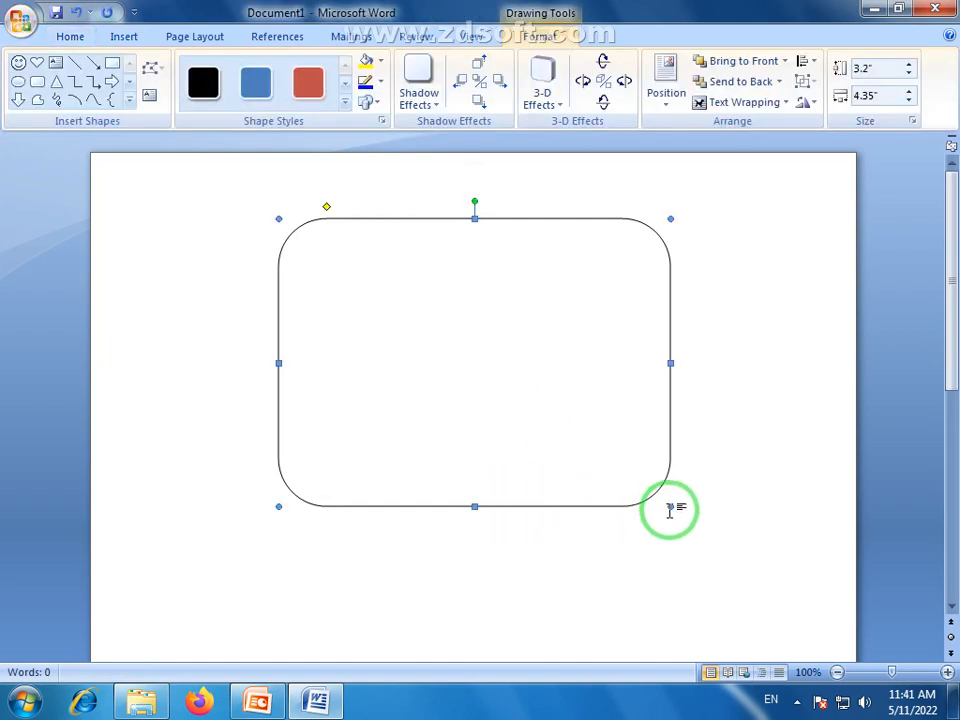
drag(495, 302, 477, 337)
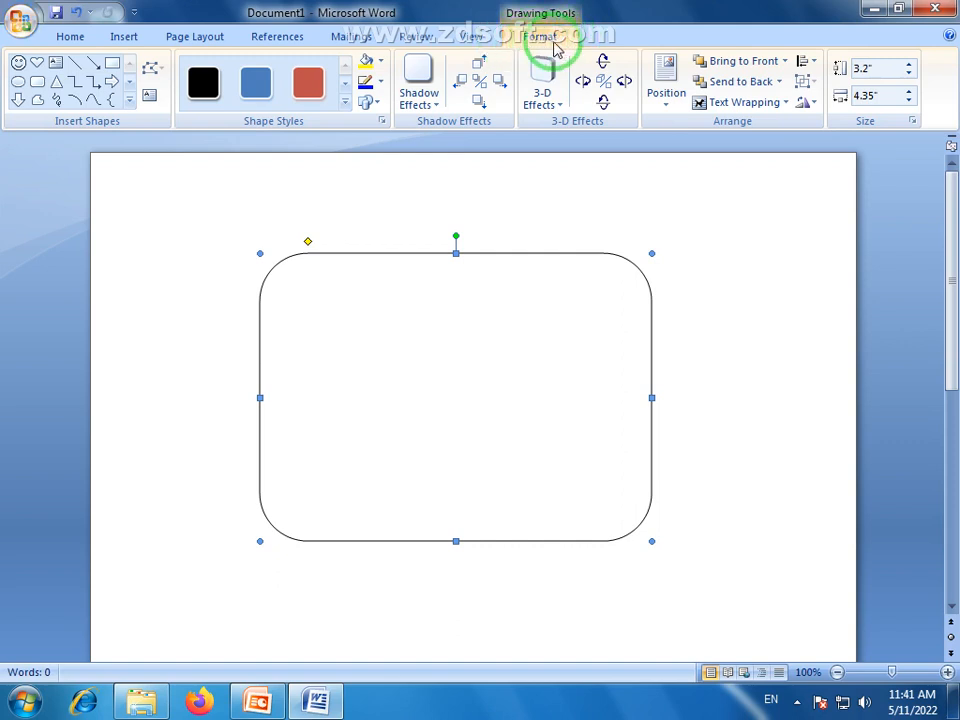
click(510, 354)
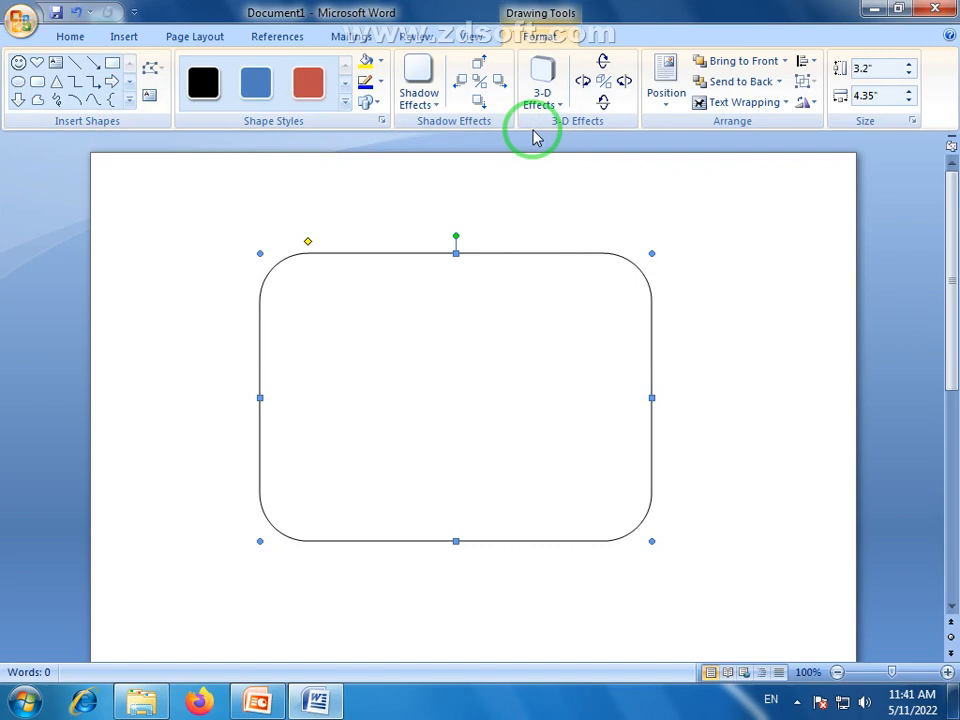
click(403, 336)
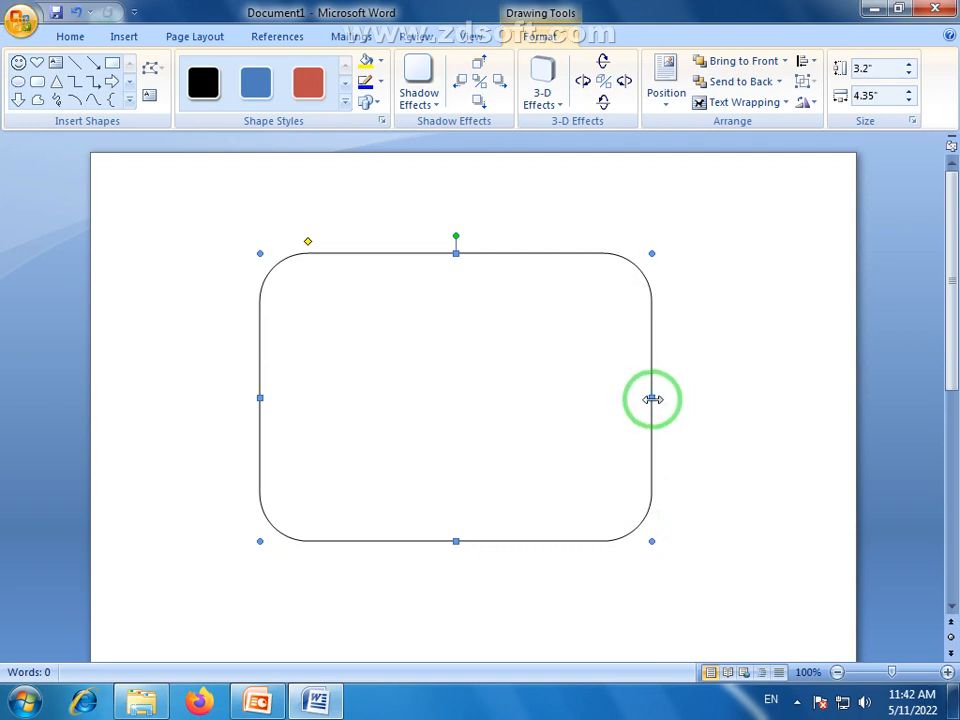
Resize the rounded rectangle to about 3.52" high and 5.55" wide.
drag(652, 399, 438, 397)
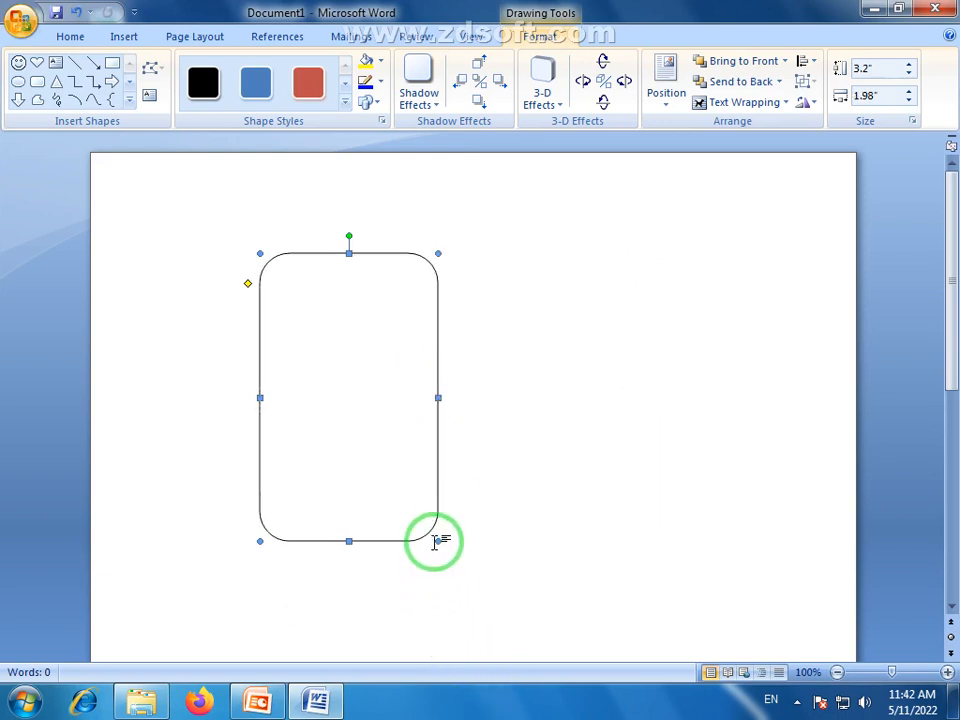
drag(436, 541, 724, 538)
drag(260, 542, 225, 569)
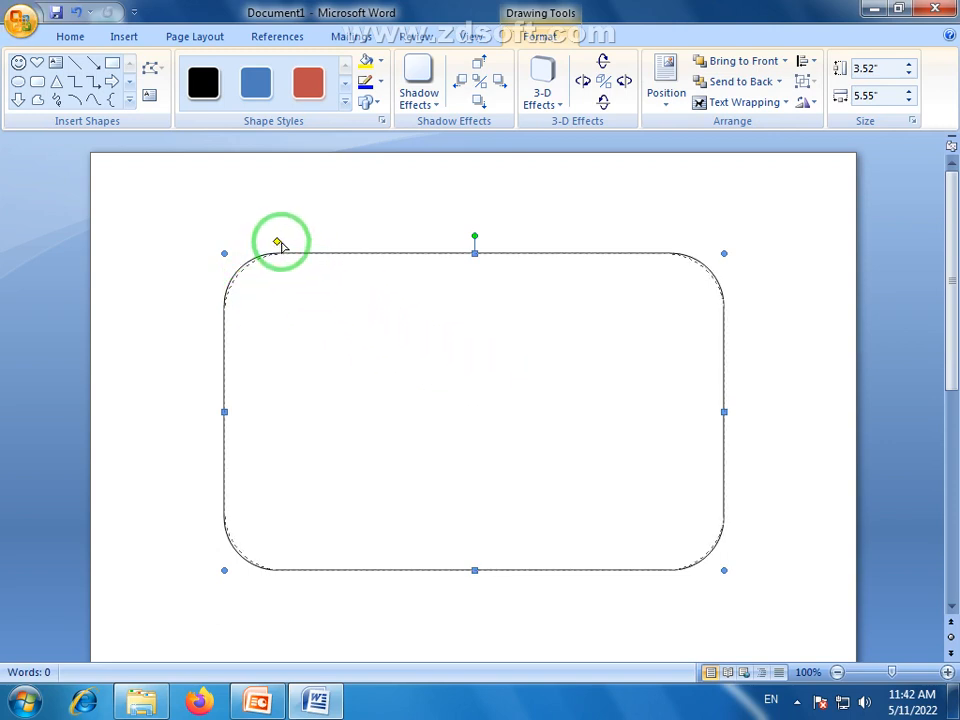
Adjust the rectangle's corner rounding, trying larger and smaller radii before settling on moderately rounded corners.
drag(295, 253, 324, 266)
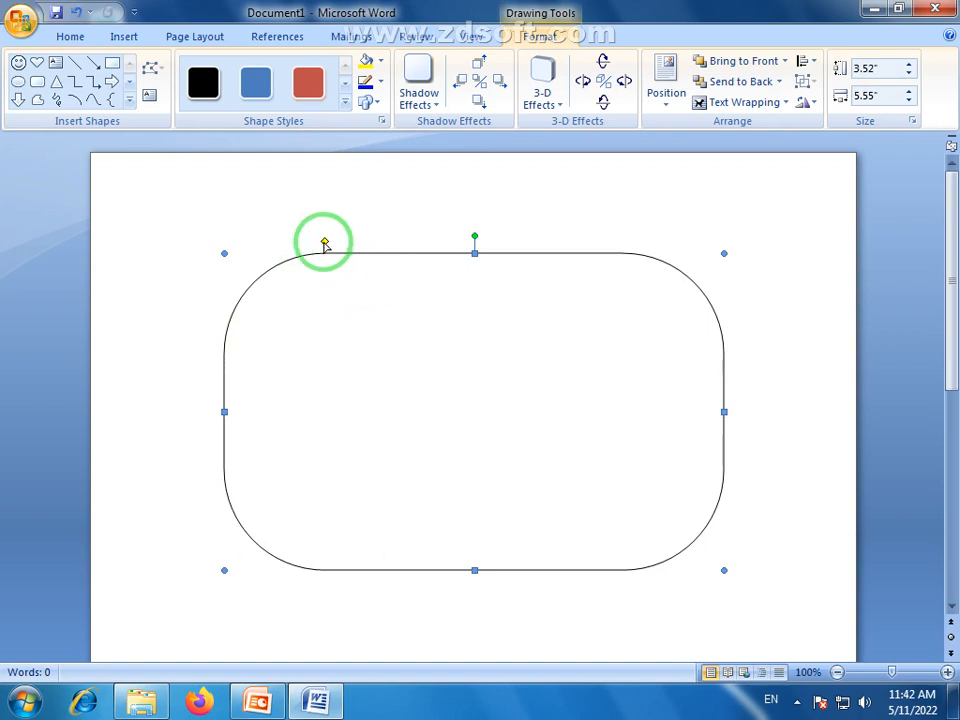
drag(325, 243, 262, 255)
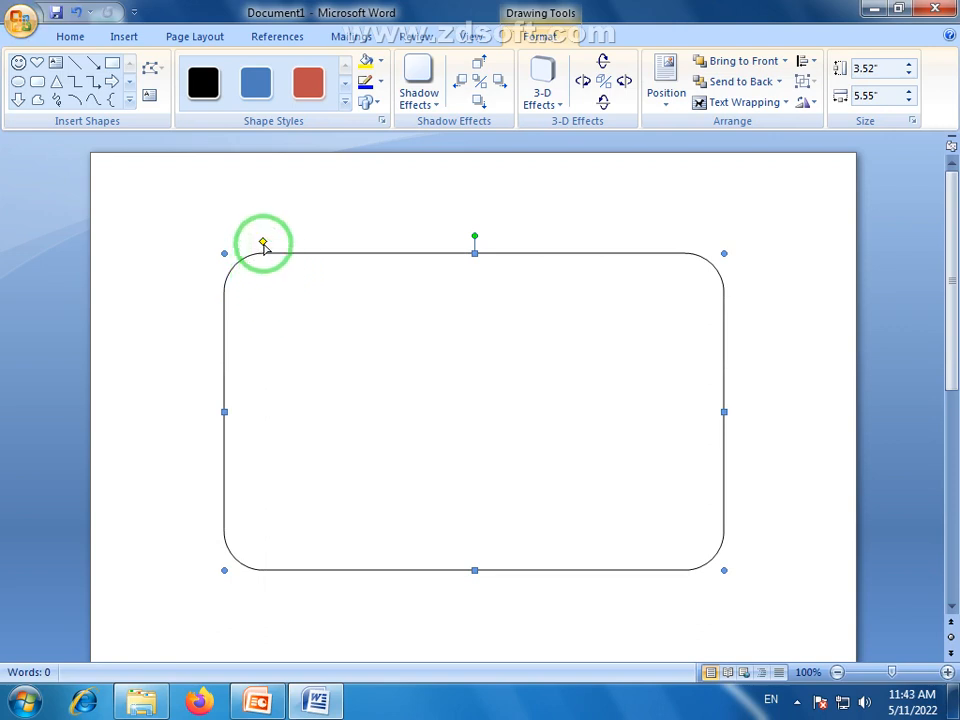
drag(263, 242, 277, 251)
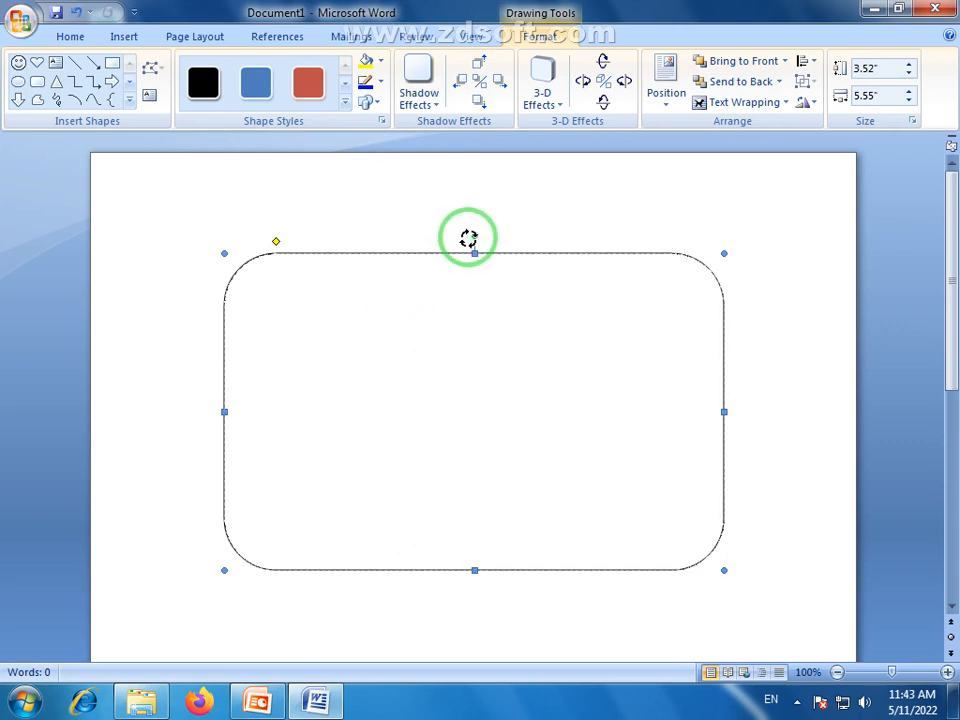
Rotate the rounded rectangle slightly counterclockwise and undo the rotation.
drag(504, 245, 449, 256)
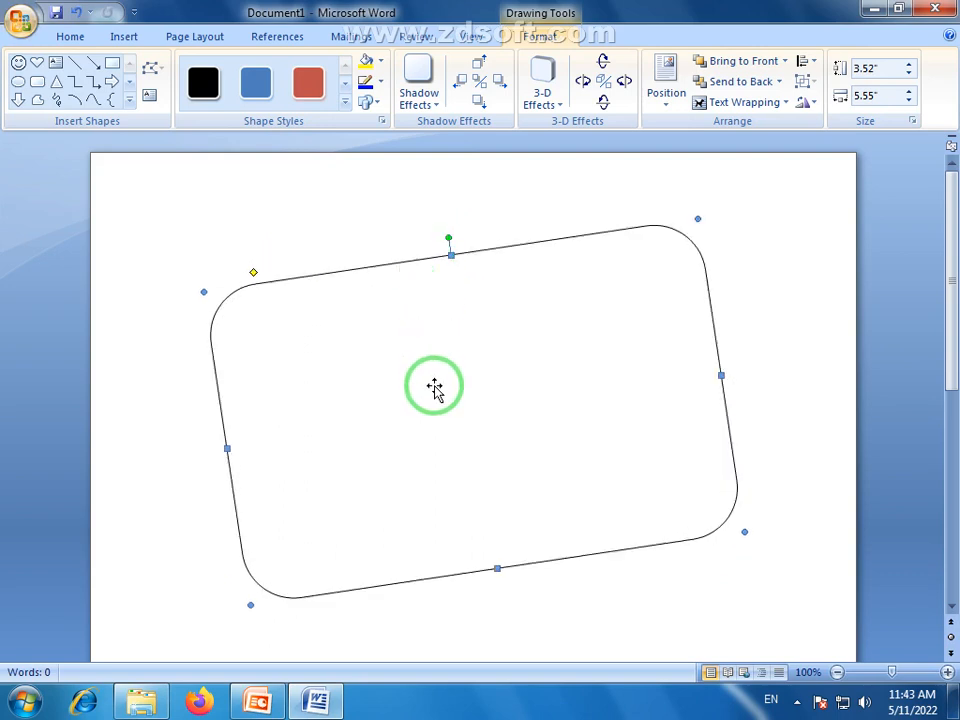
key(ctrl+z)
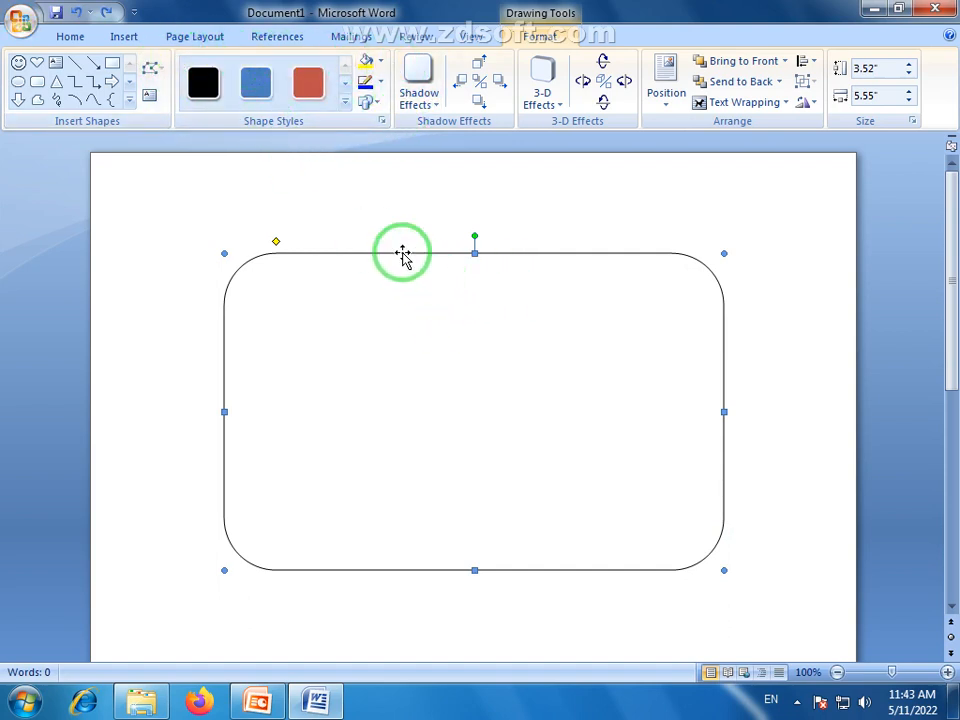
Give the rounded rectangle the light blue diagonal gradient shape style and change its fill to standard blue.
click(207, 85)
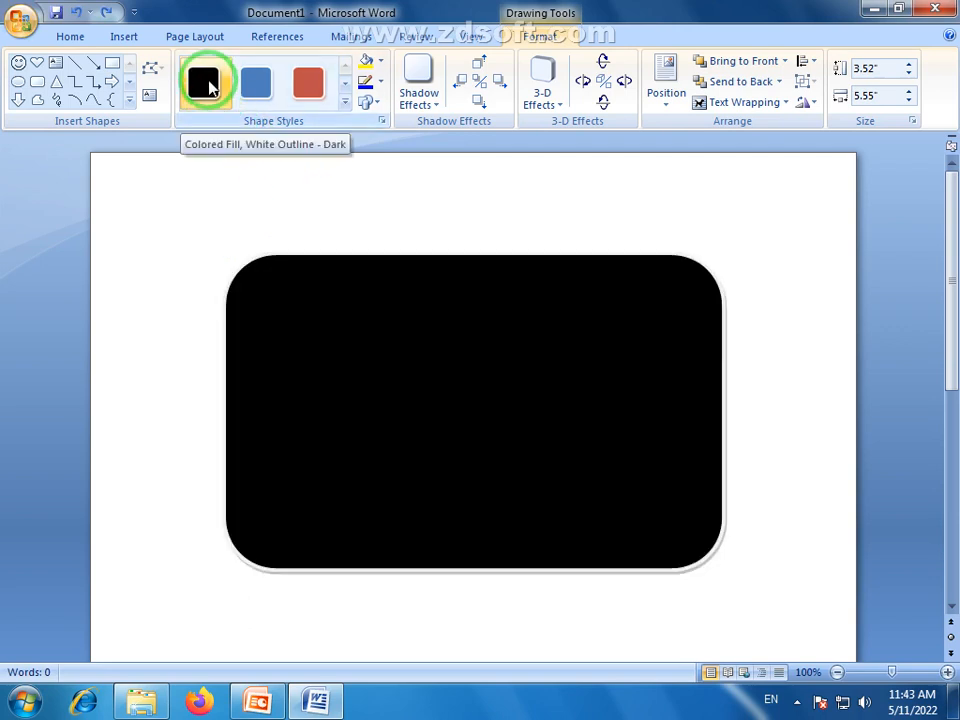
click(257, 87)
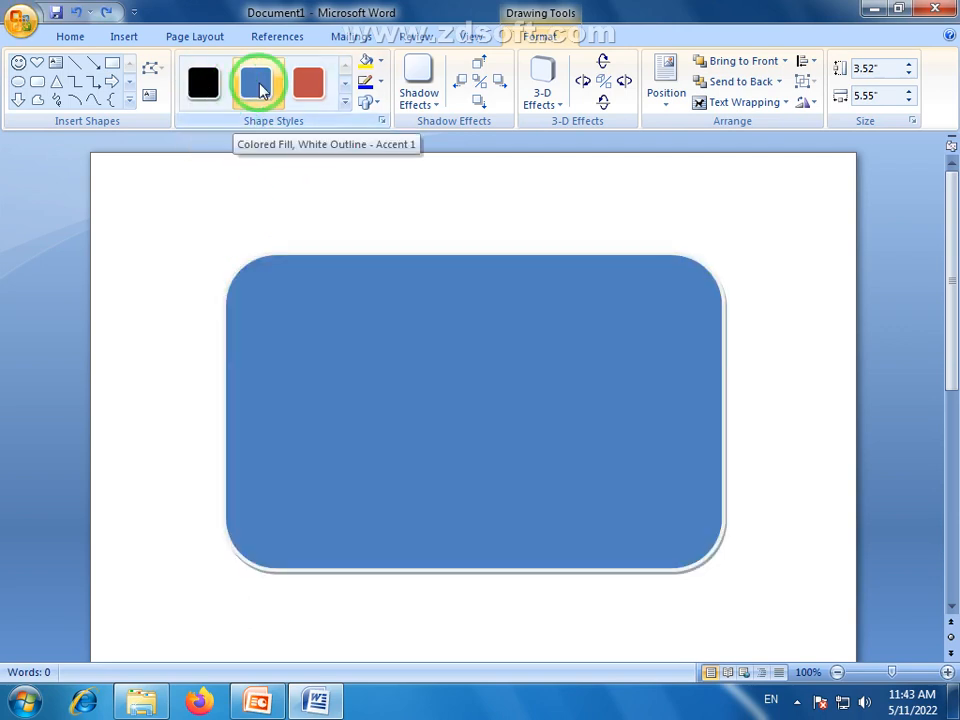
click(315, 88)
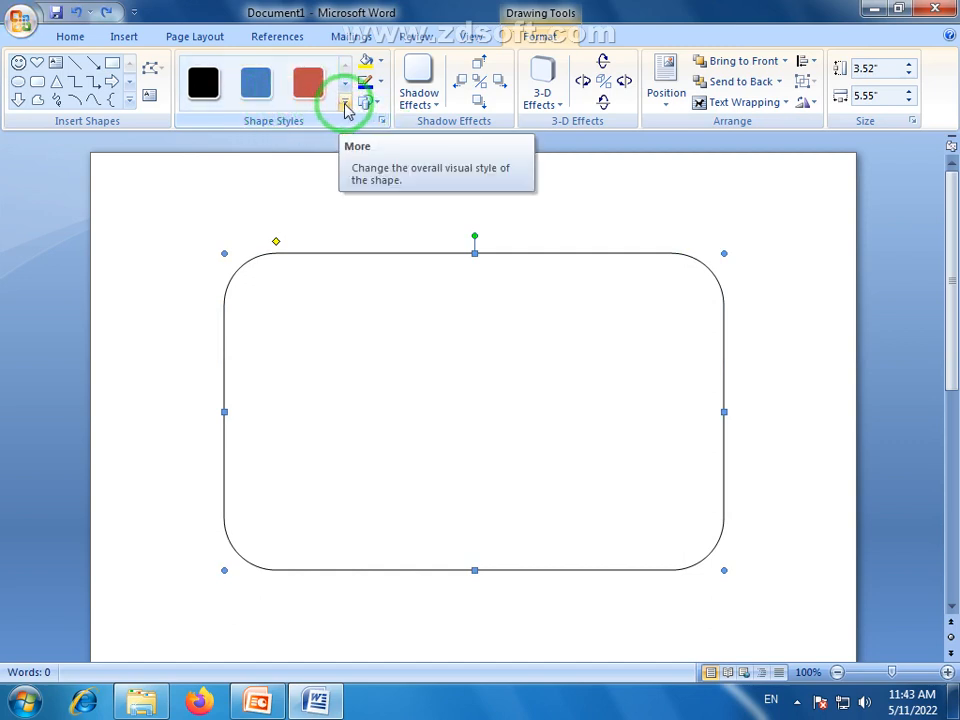
click(344, 105)
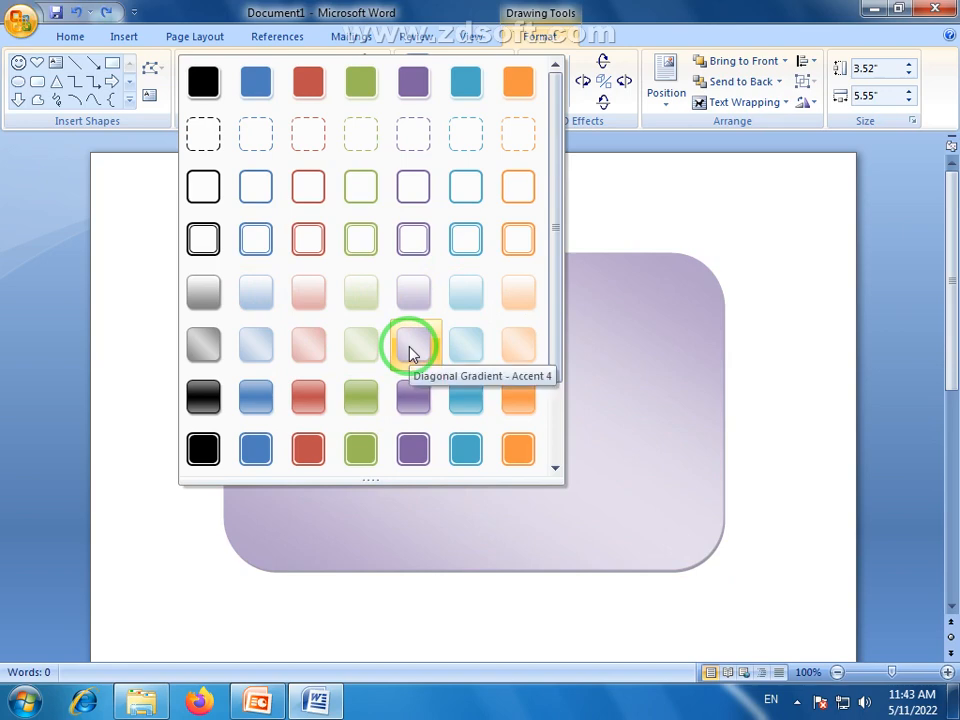
click(456, 345)
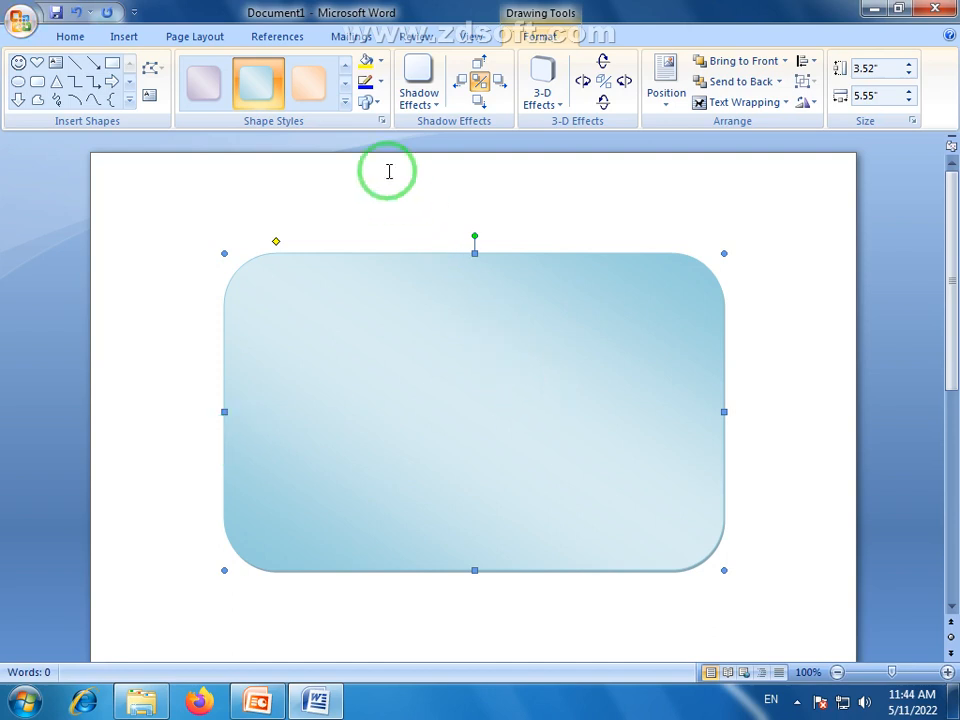
click(384, 68)
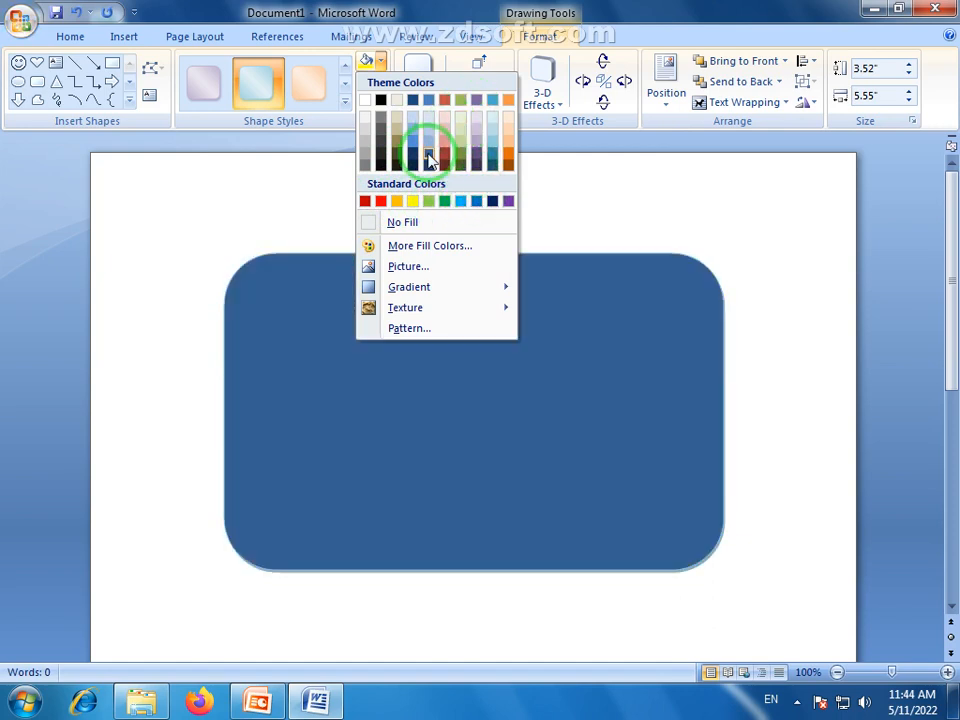
click(477, 203)
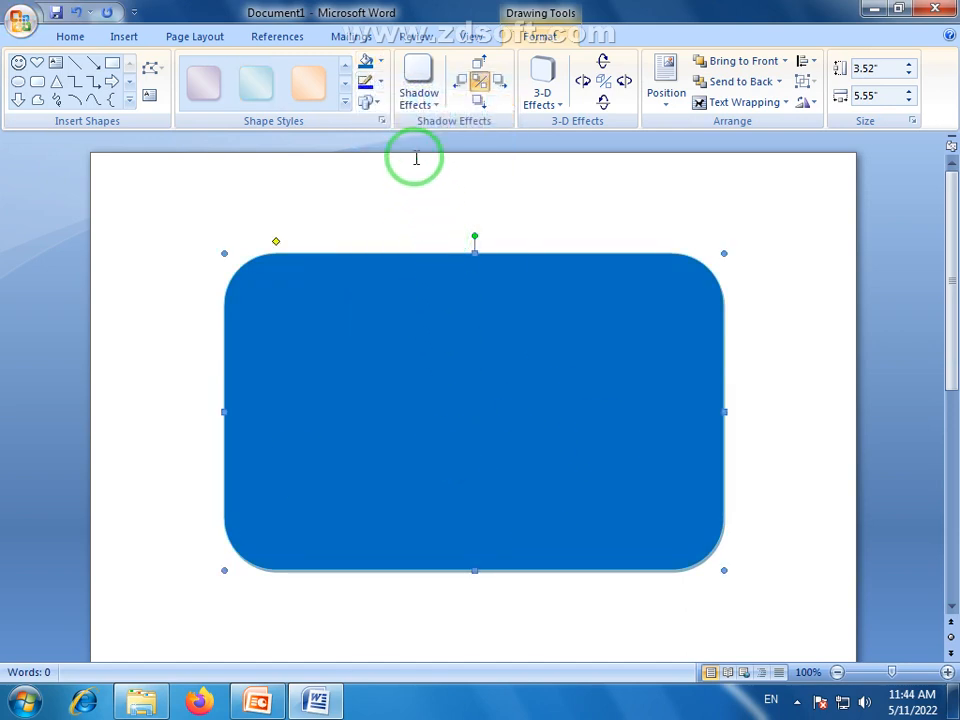
Try several swatches from the standard color honeycomb for the rounded rectangle's fill and apply dark green.
click(383, 66)
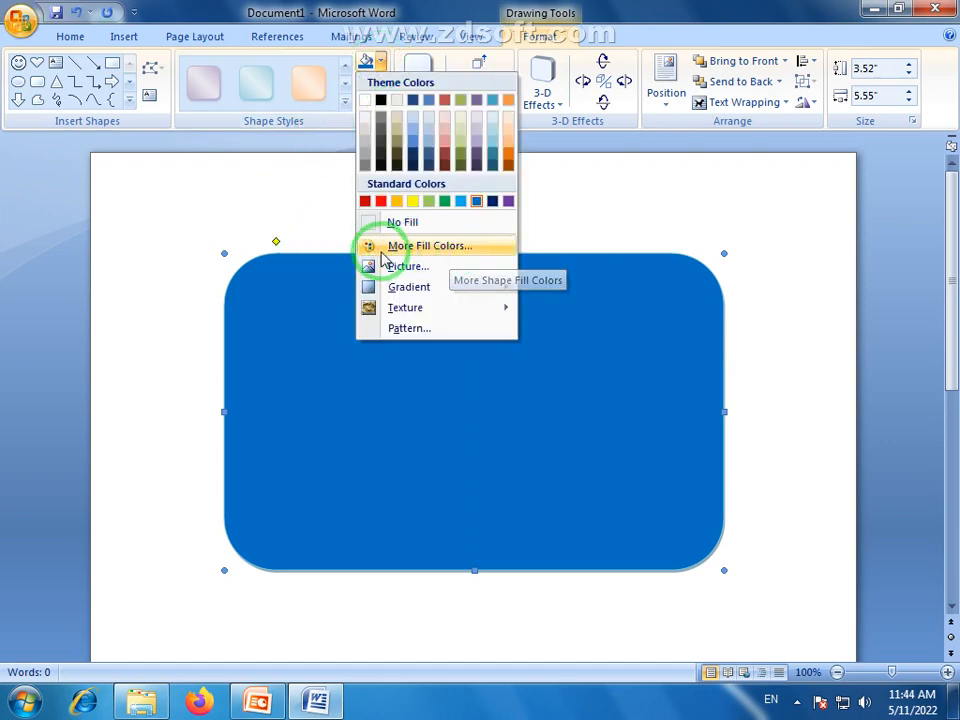
click(453, 249)
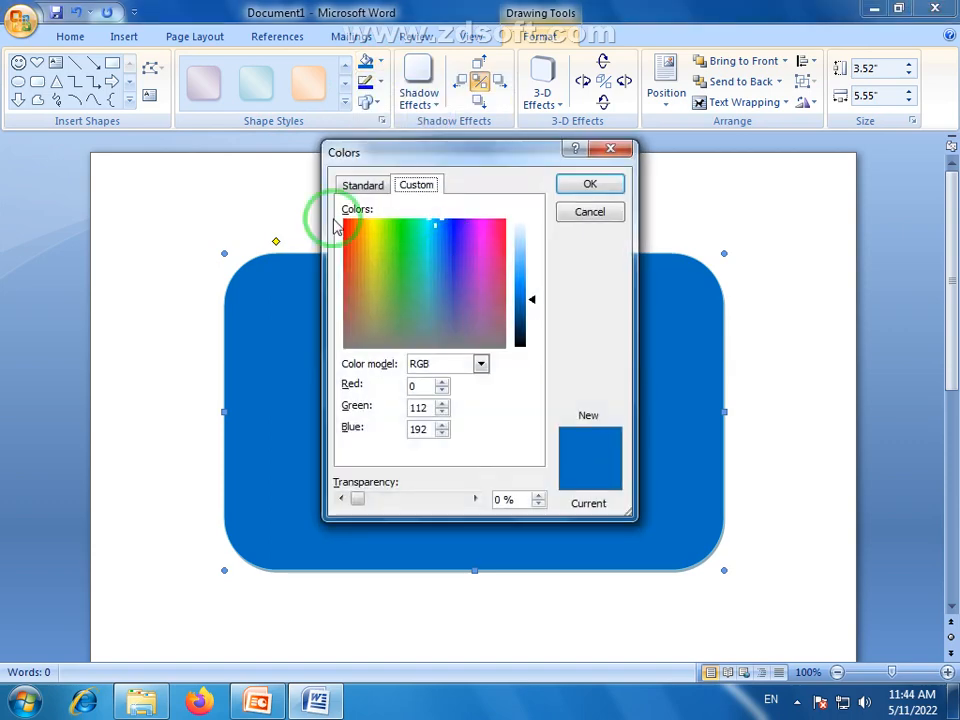
drag(394, 154, 475, 149)
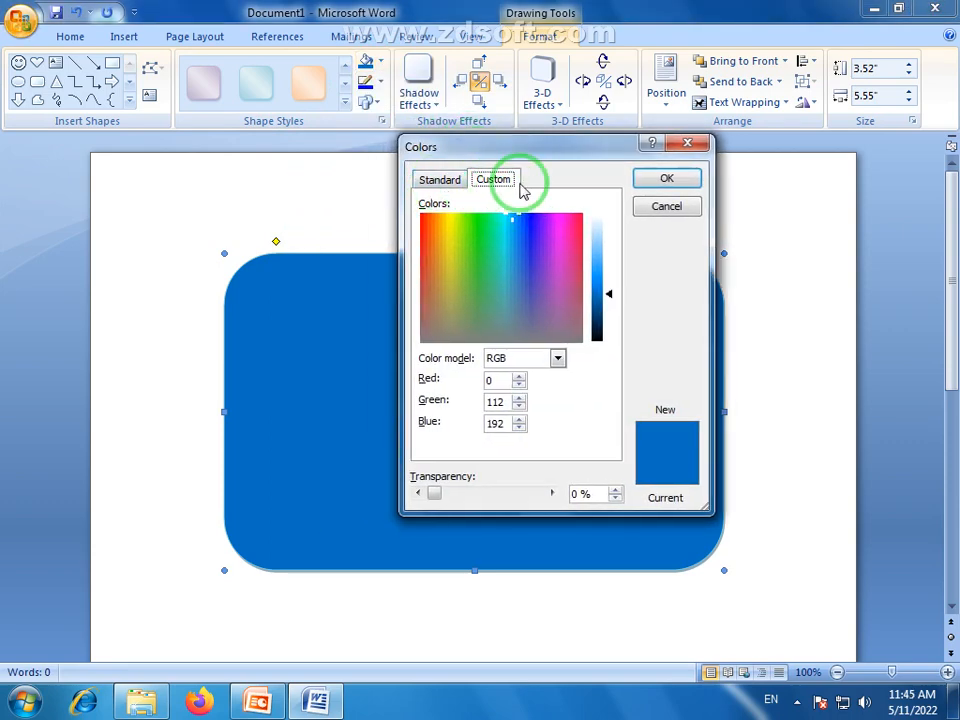
click(439, 182)
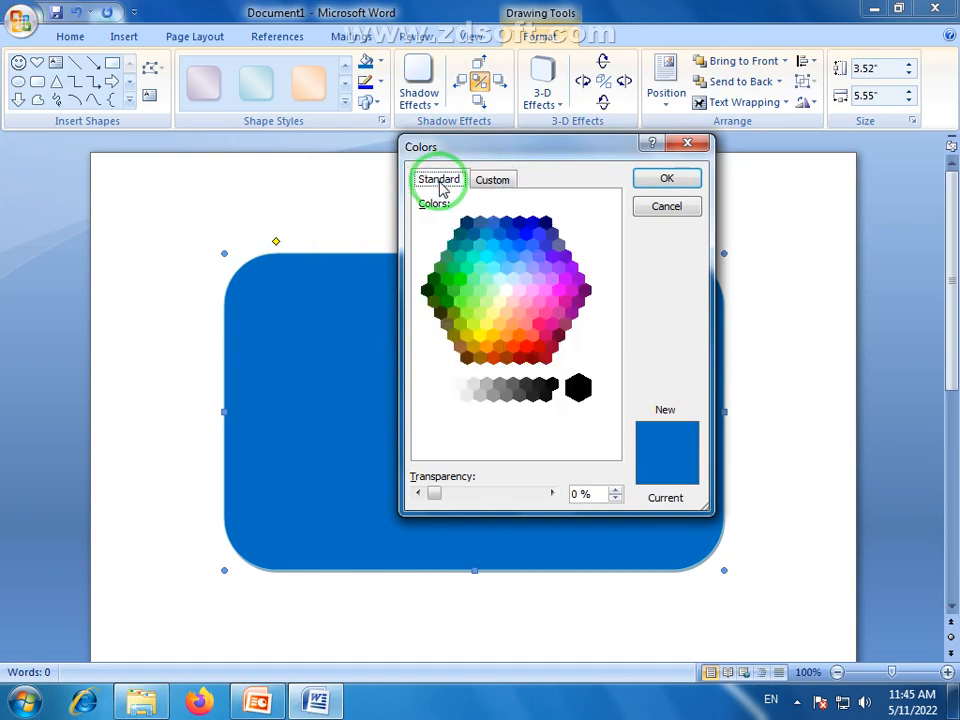
click(471, 283)
click(480, 267)
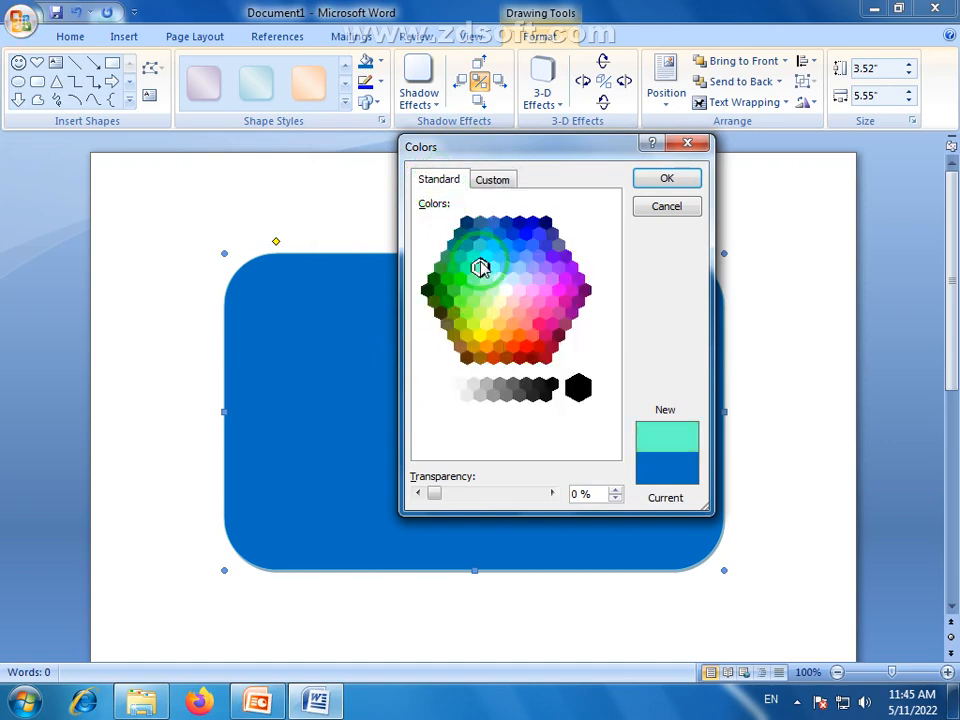
click(533, 260)
click(535, 253)
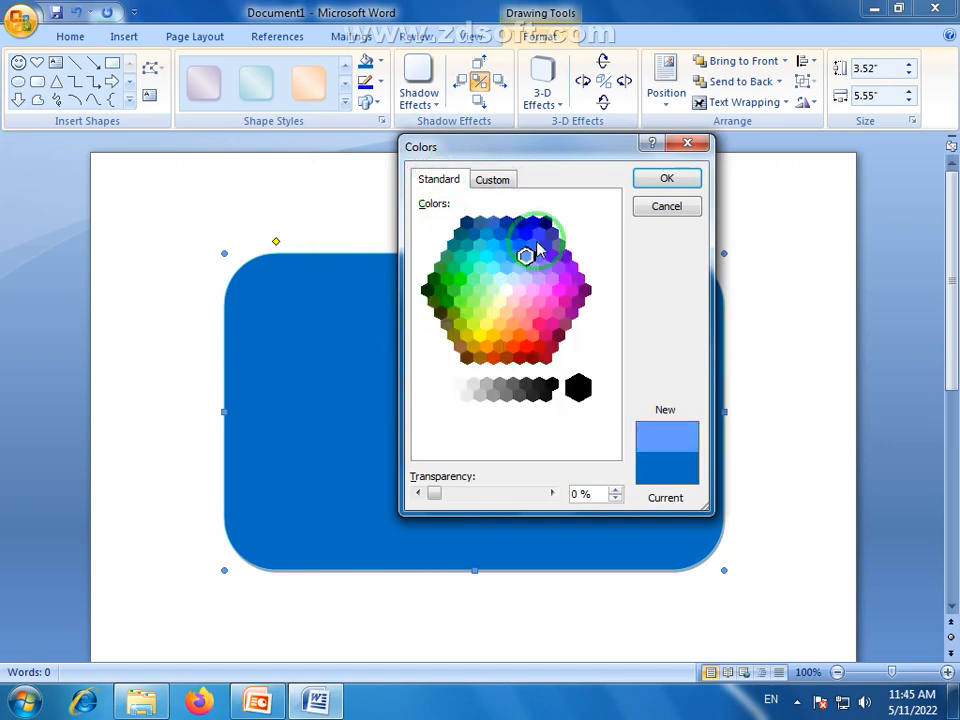
click(485, 279)
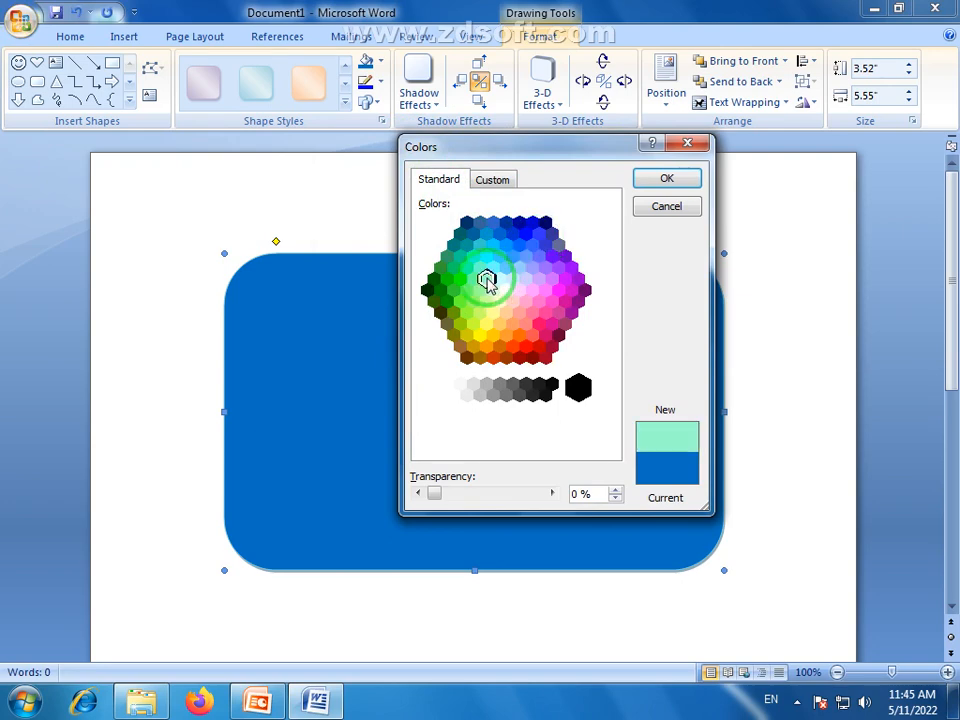
click(519, 246)
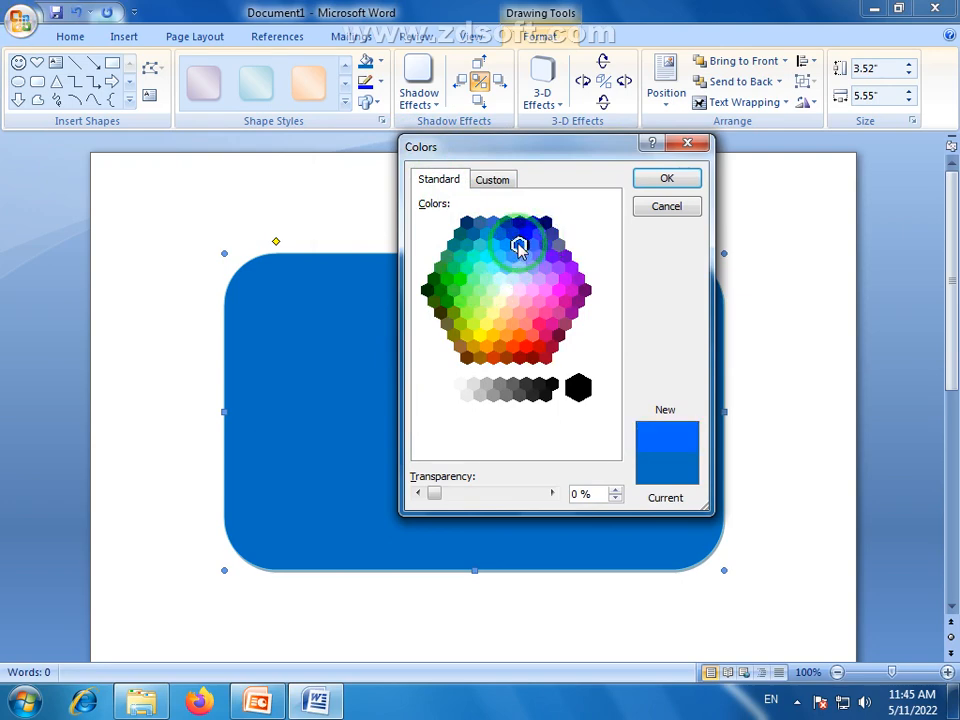
click(474, 279)
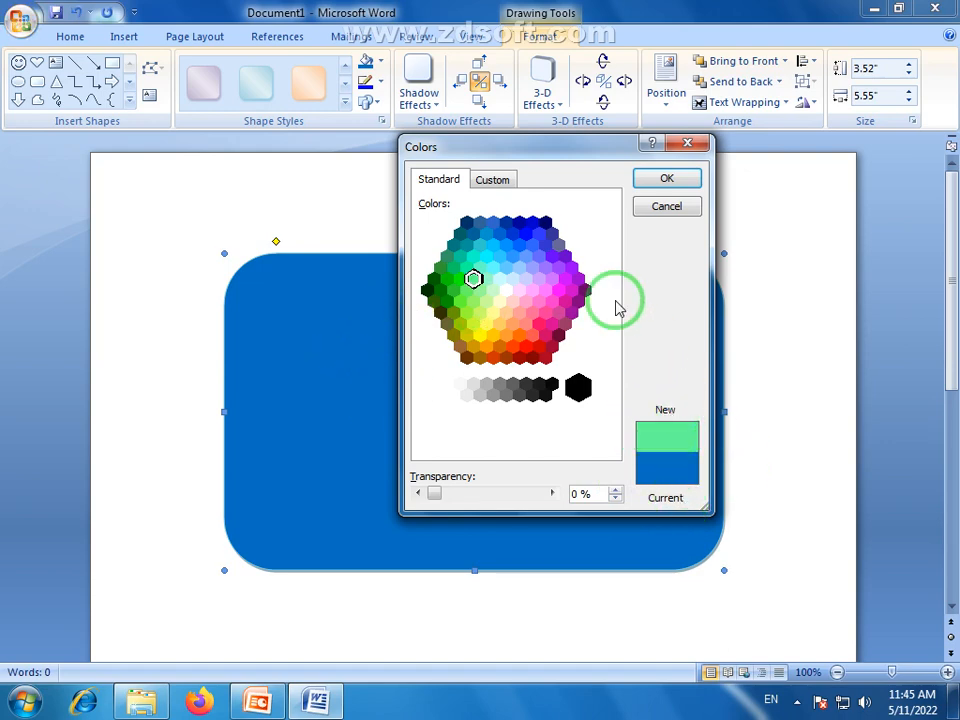
click(499, 276)
click(466, 290)
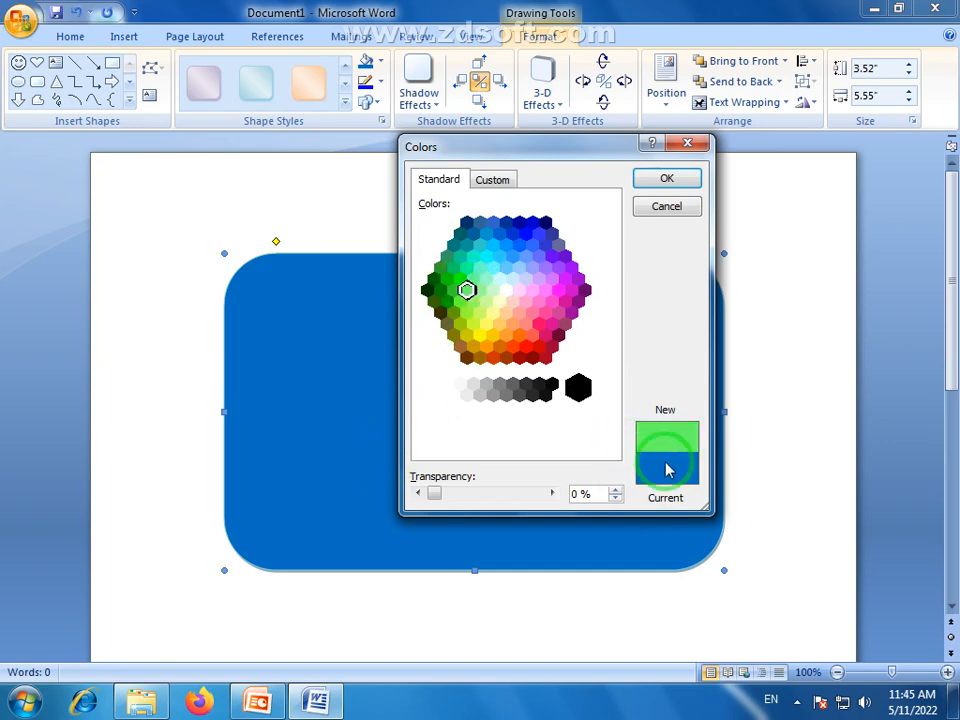
click(440, 290)
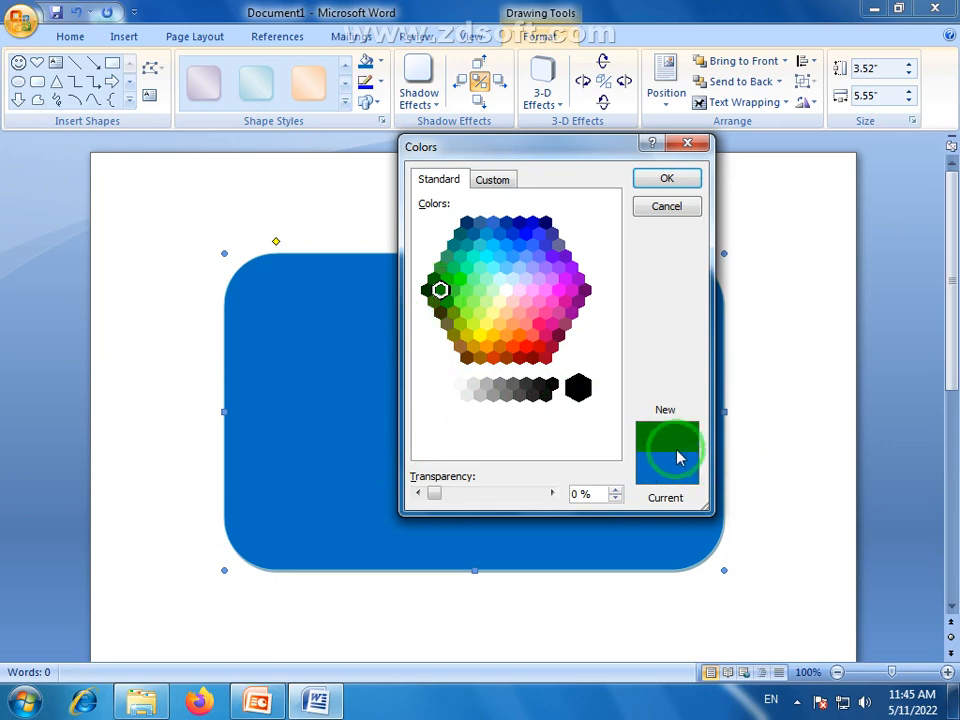
click(677, 179)
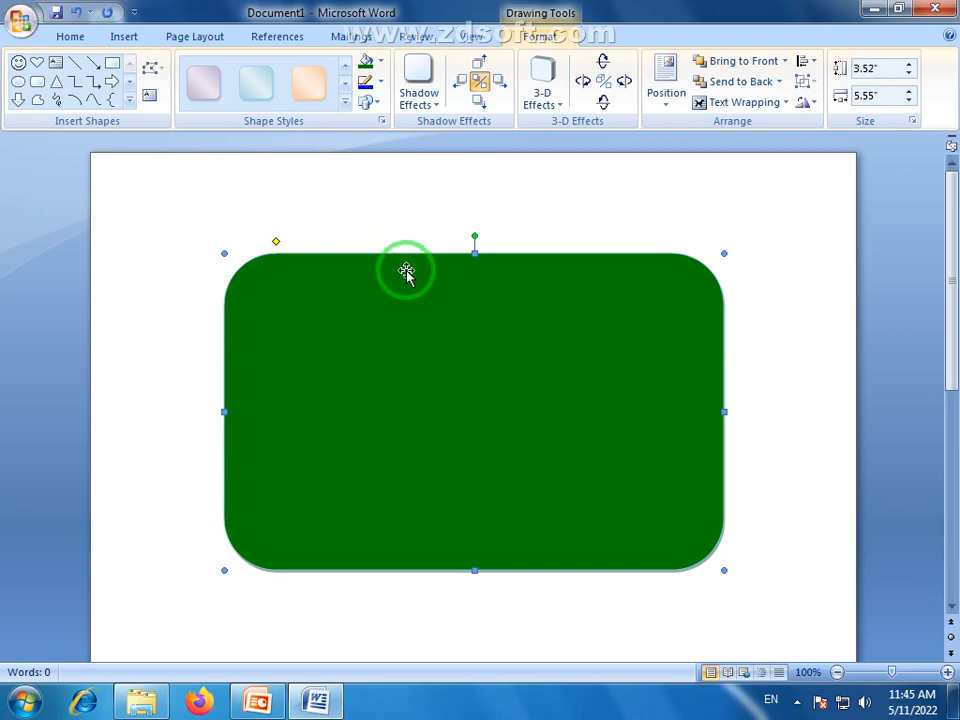
Brighten the rectangle's green fill to a custom color of RGB 0, 234, 0.
click(380, 61)
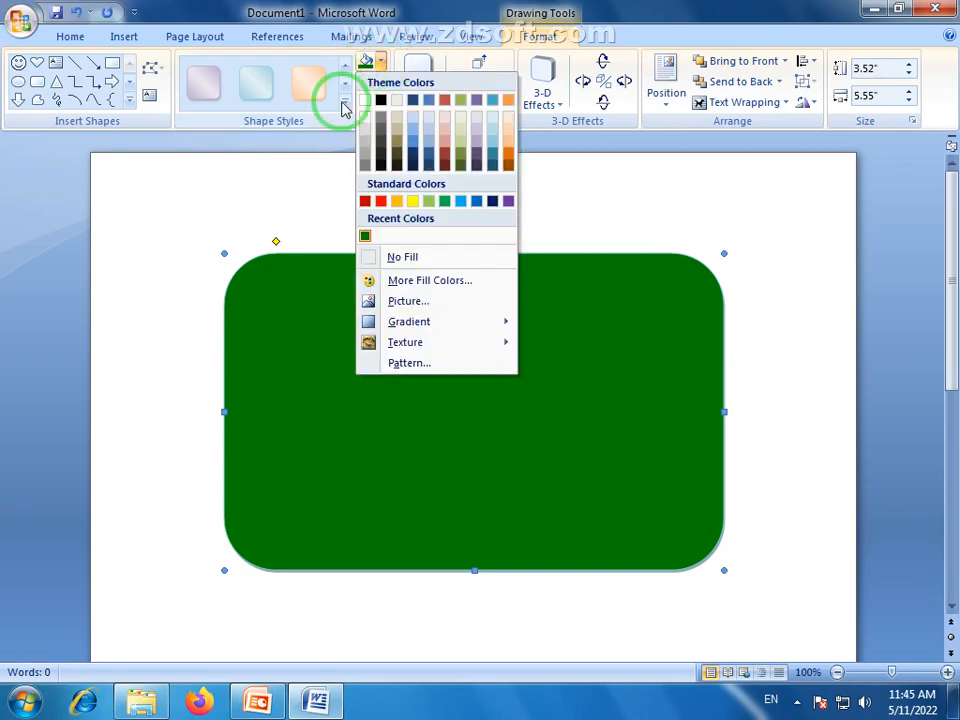
click(425, 281)
click(494, 181)
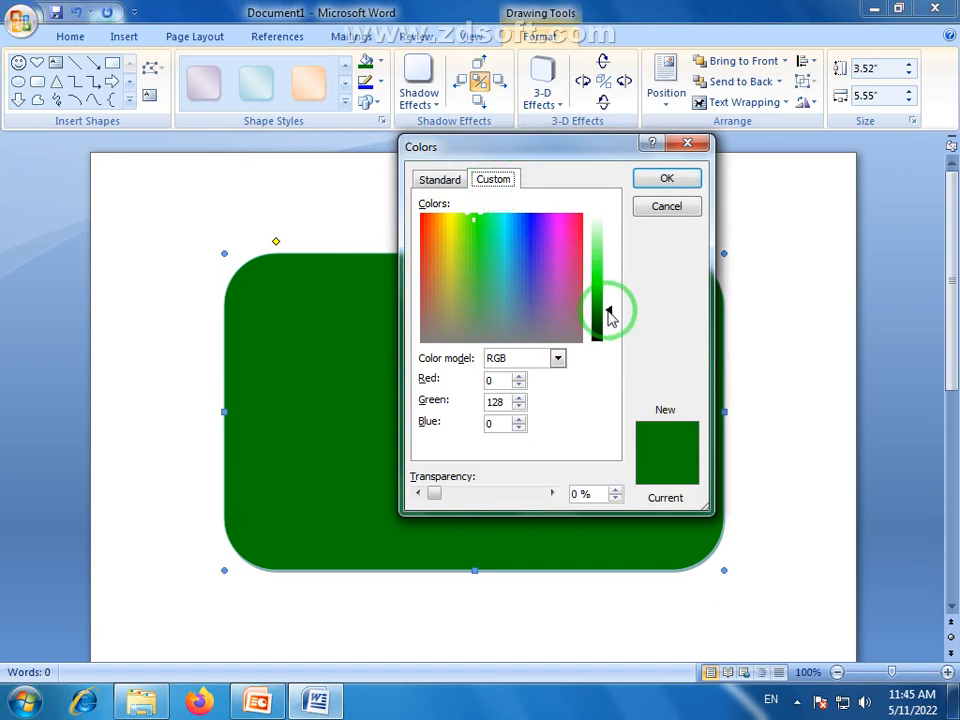
drag(609, 311, 610, 284)
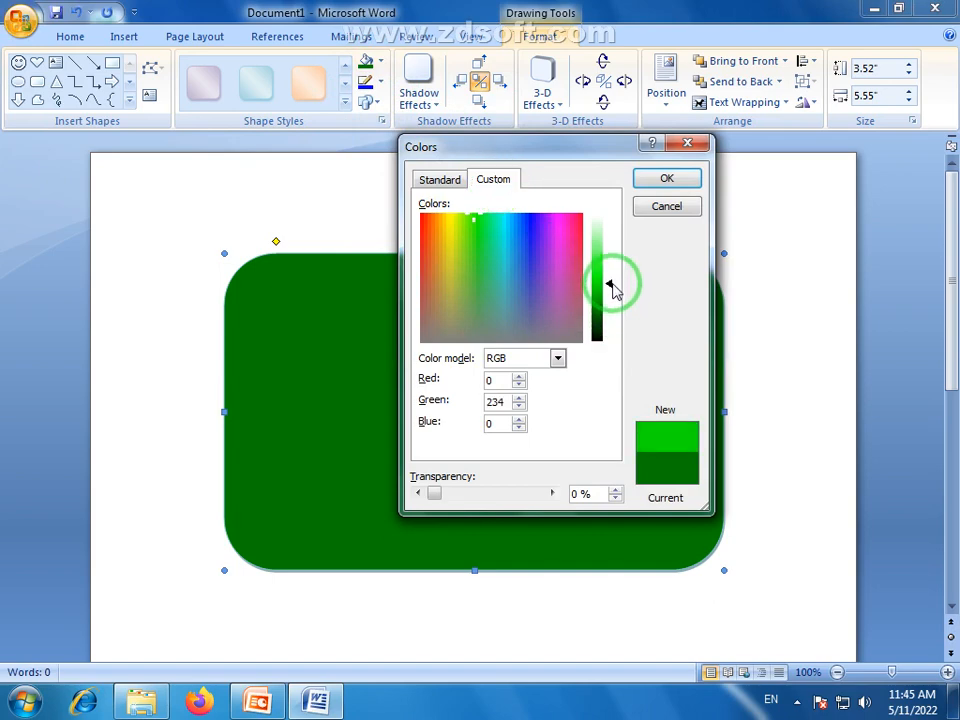
click(667, 177)
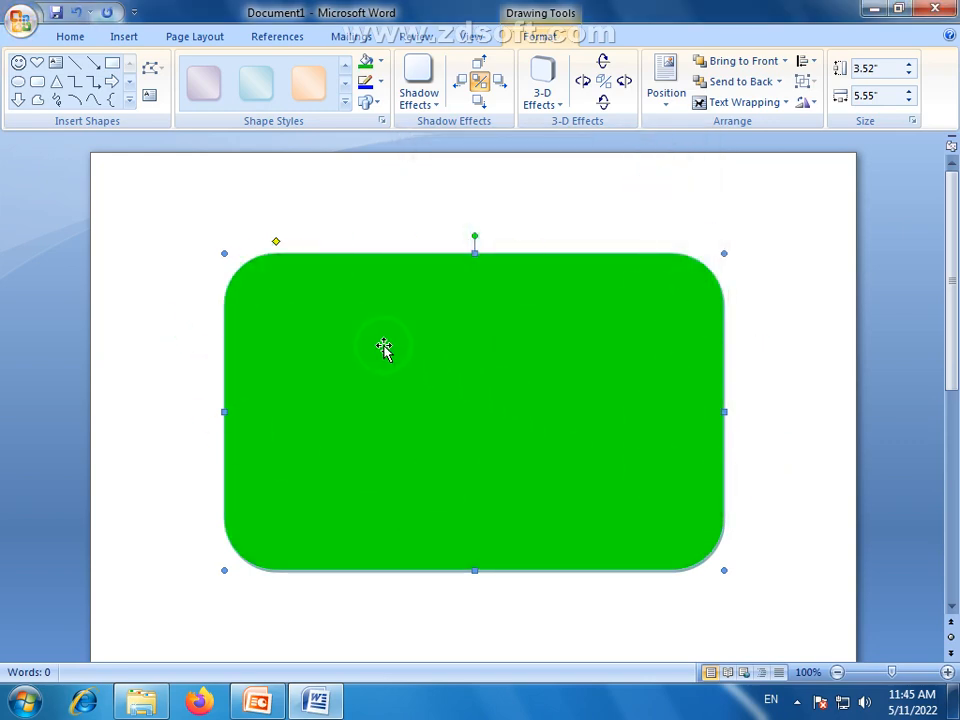
Fill the rounded rectangle with the Lighthouse picture from the Sample Pictures folder.
click(380, 61)
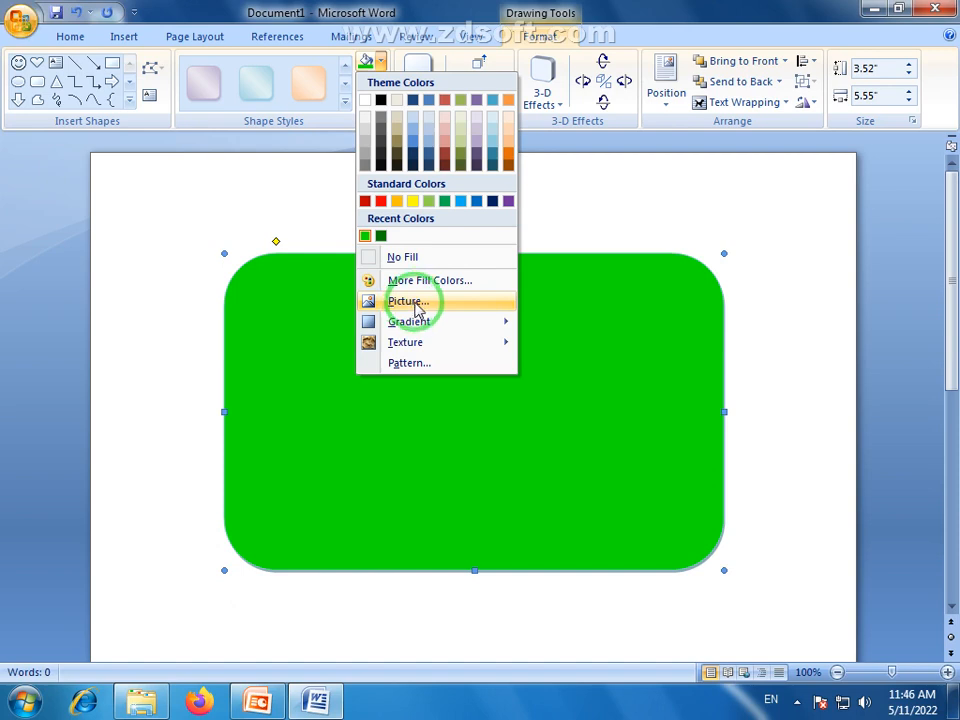
click(420, 303)
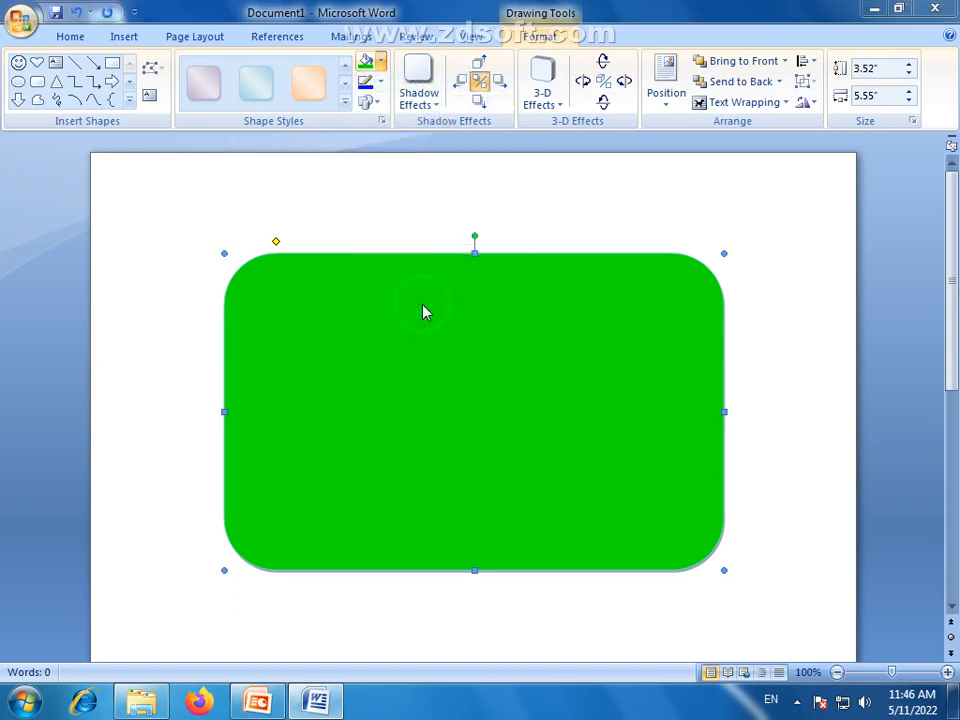
double_click(248, 228)
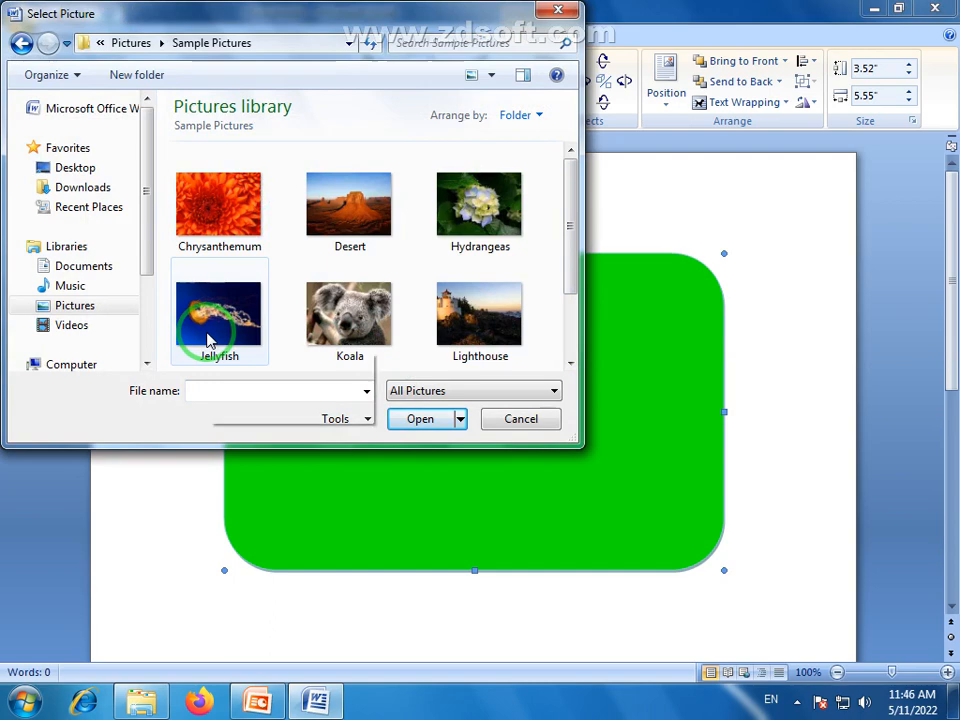
click(472, 318)
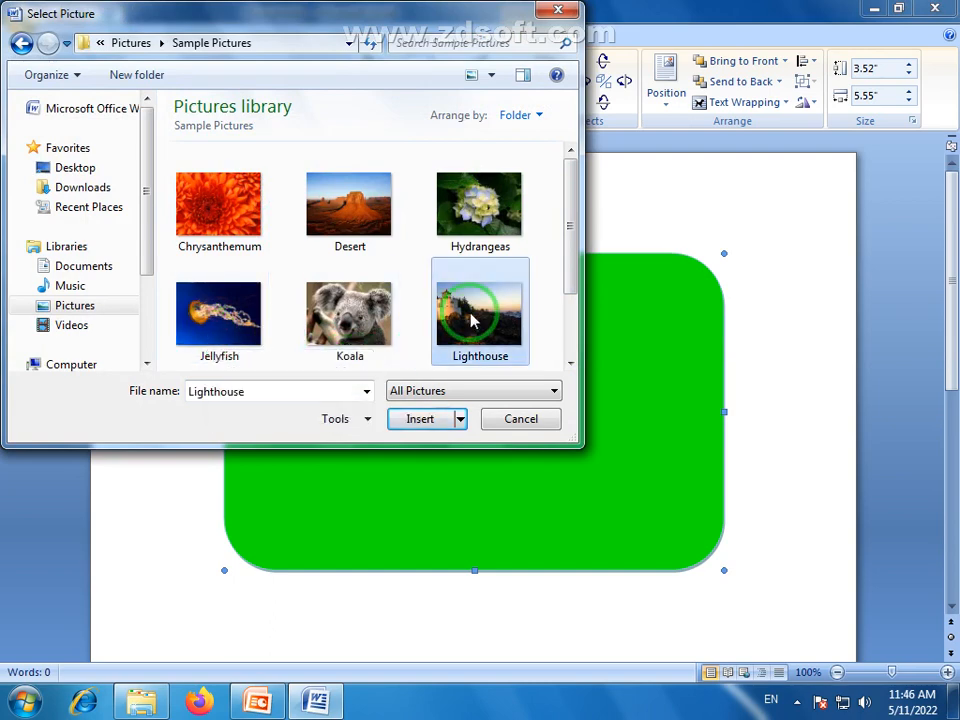
click(422, 419)
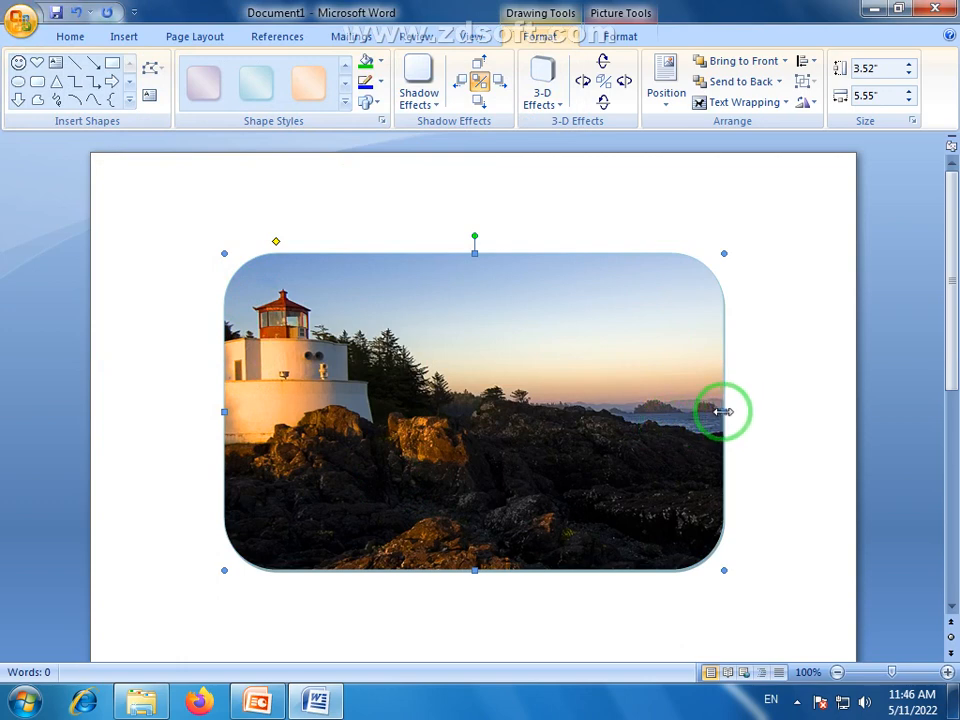
Narrow the rounded rectangle to about 4.97" wide and reposition it slightly lower and more centered on the page.
drag(724, 411, 671, 411)
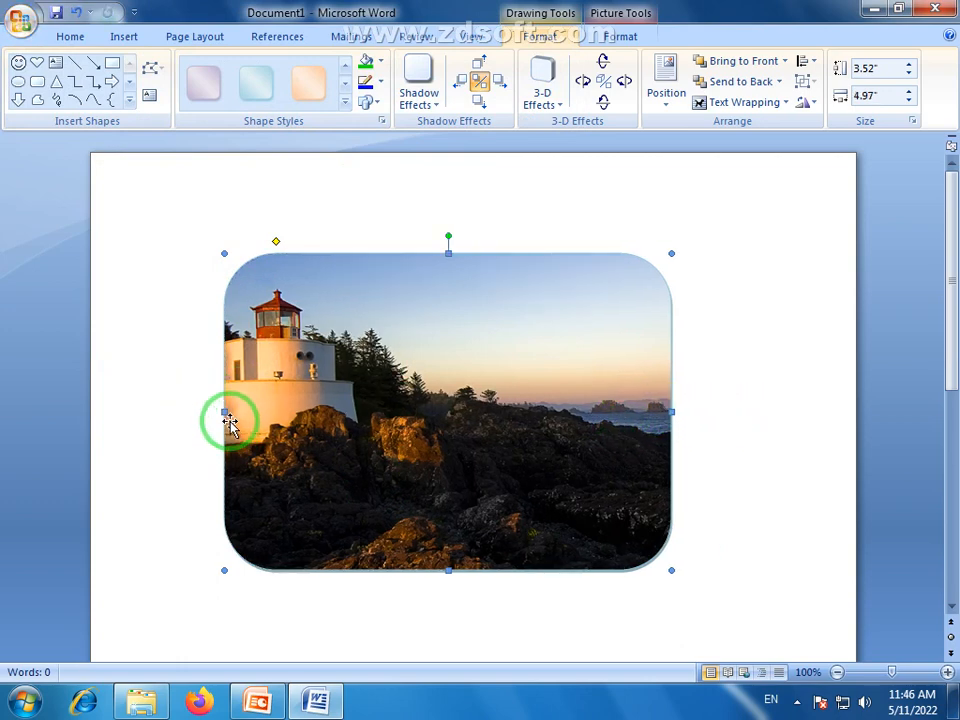
drag(508, 323, 538, 341)
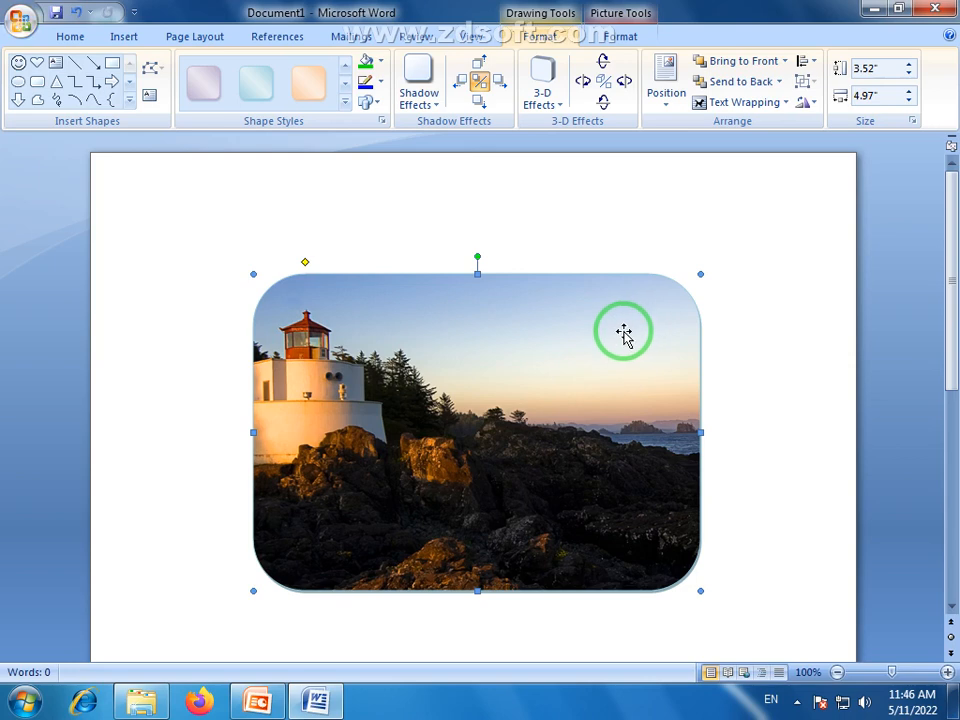
mouse_move(623, 331)
mouse_down()
mouse_move(542, 354)
mouse_move(737, 283)
mouse_move(536, 391)
mouse_move(641, 306)
mouse_move(613, 328)
mouse_move(639, 321)
mouse_move(619, 320)
mouse_up()
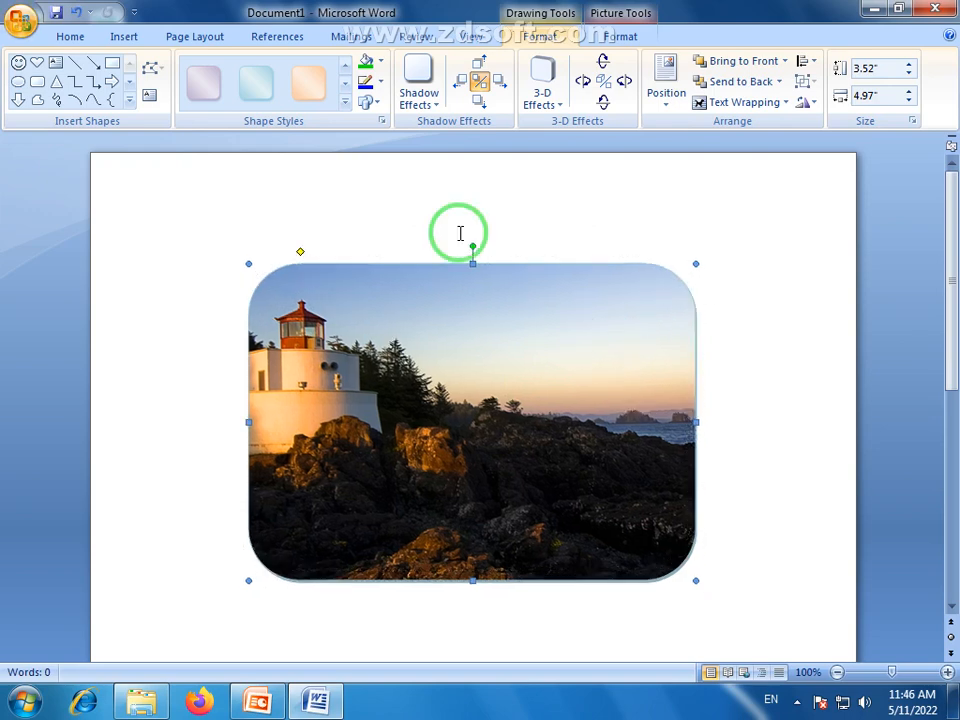
Fill the rectangle with the light-variation gradient that fades from solid green at the left edge to pale green at the right.
click(380, 62)
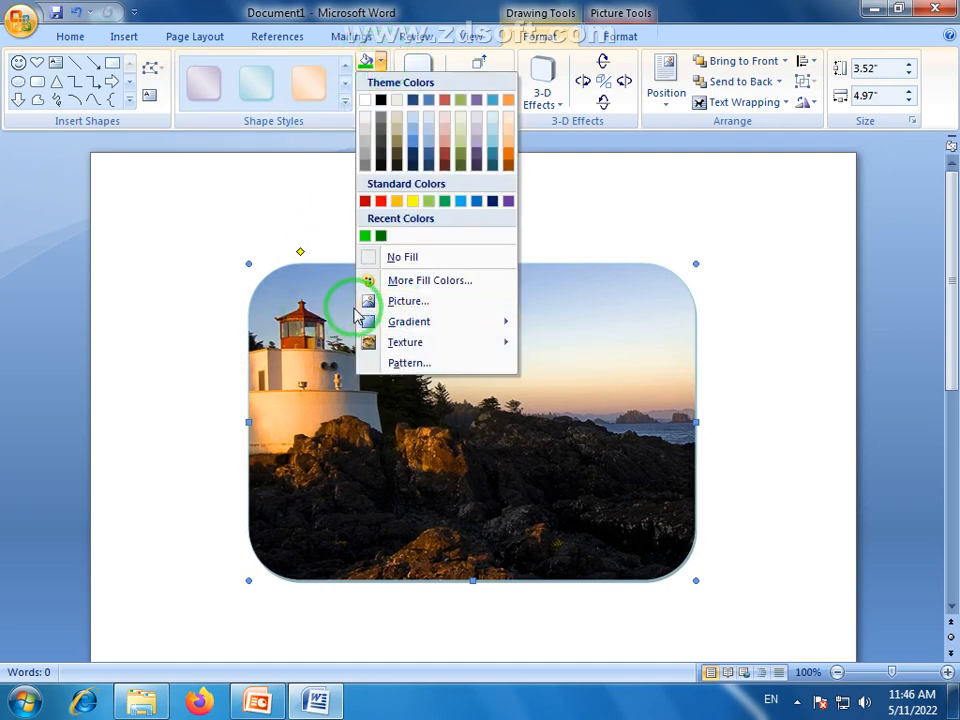
mouse_move(418, 328)
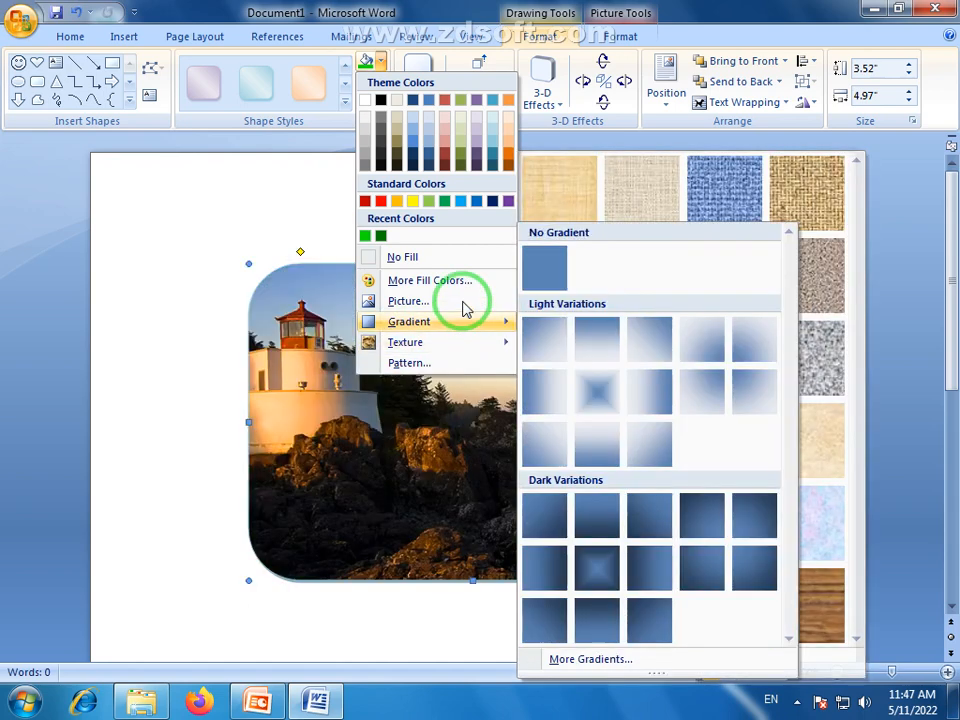
mouse_move(463, 322)
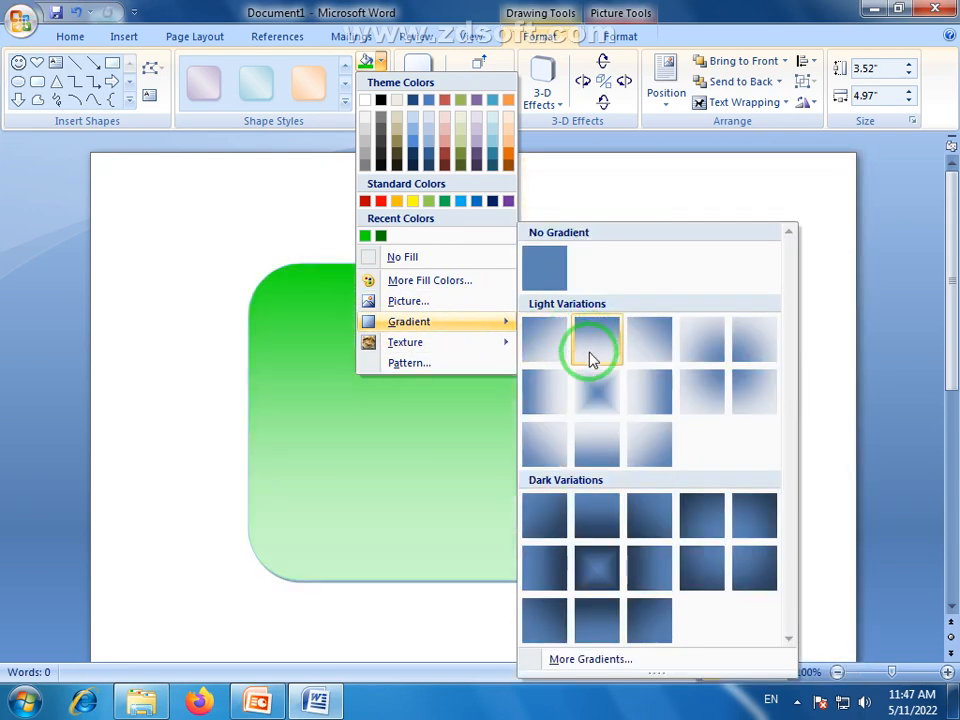
click(565, 388)
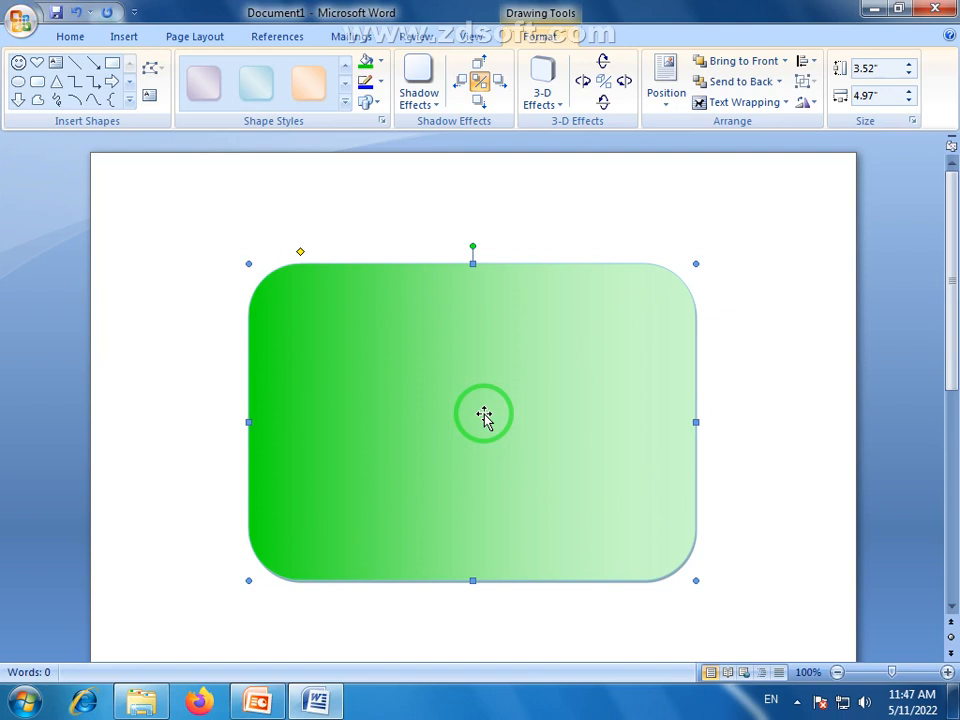
Set up a two-color gradient fill for the rounded rectangle, with yellow as color 1 and light green as color 2.
click(381, 62)
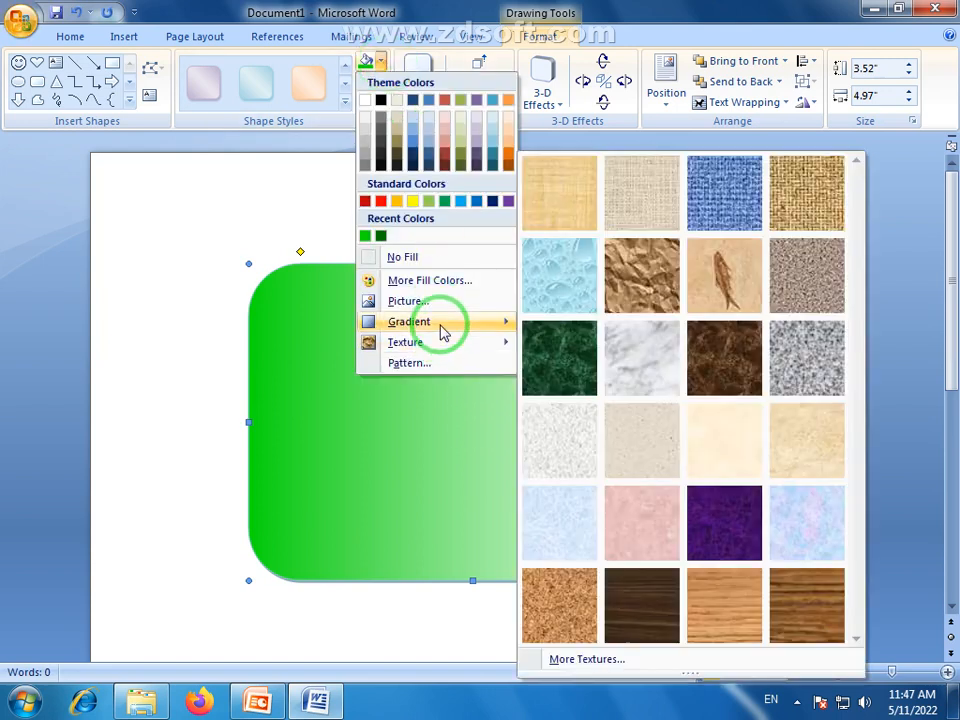
mouse_move(445, 330)
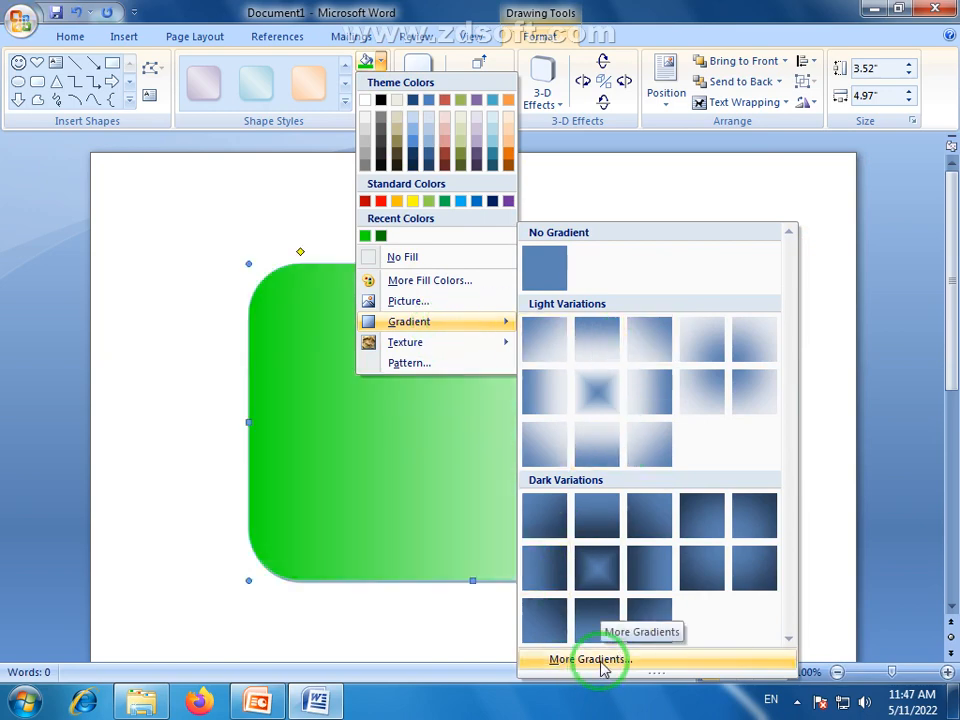
click(600, 660)
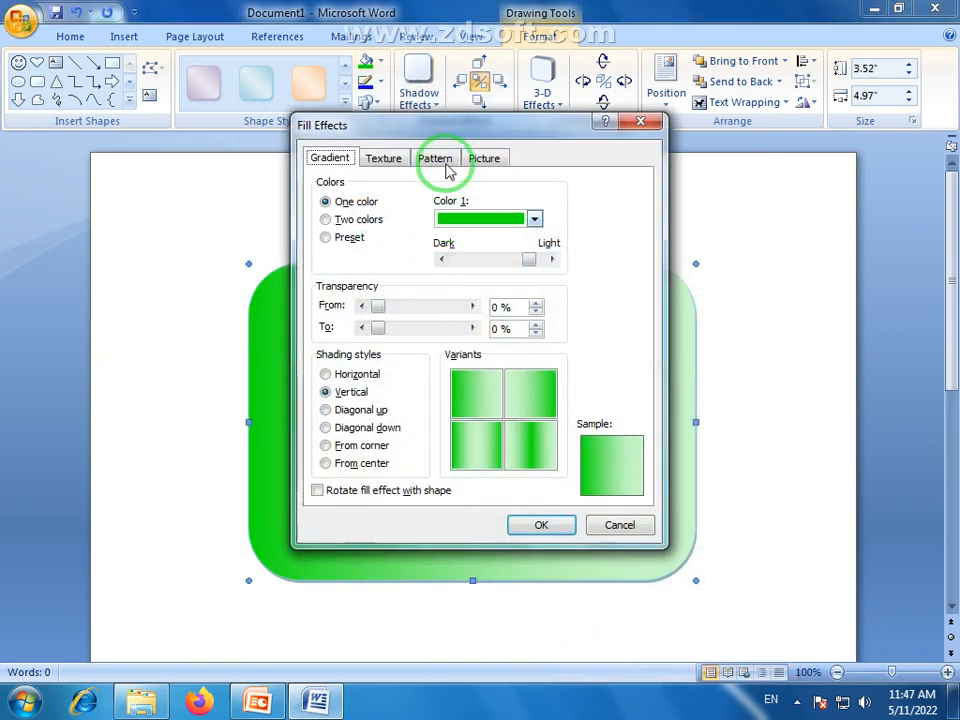
drag(476, 138, 633, 186)
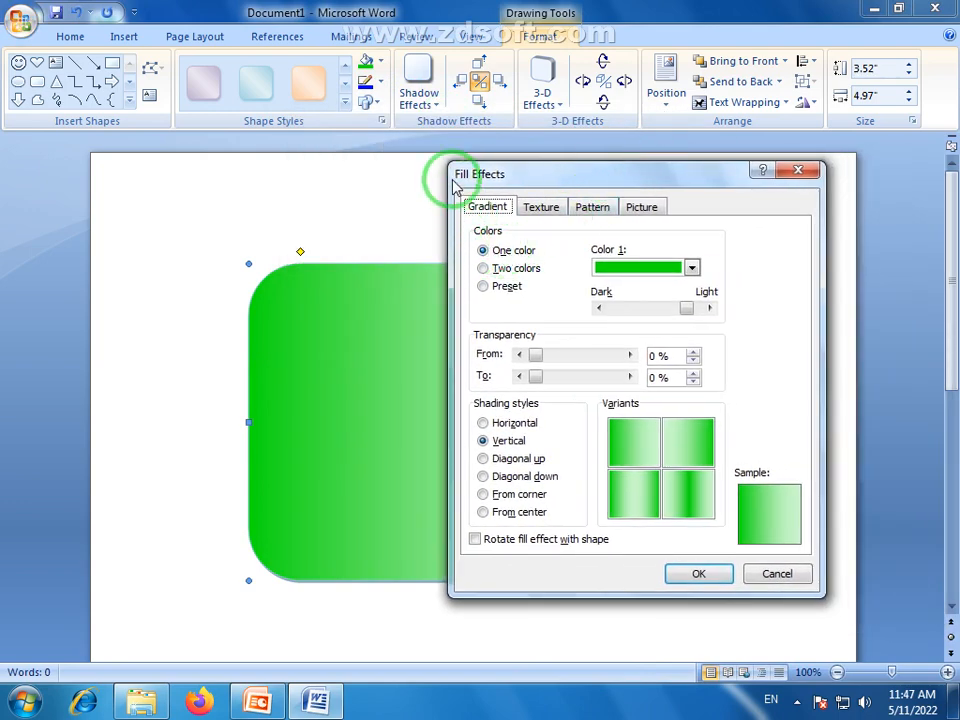
click(505, 274)
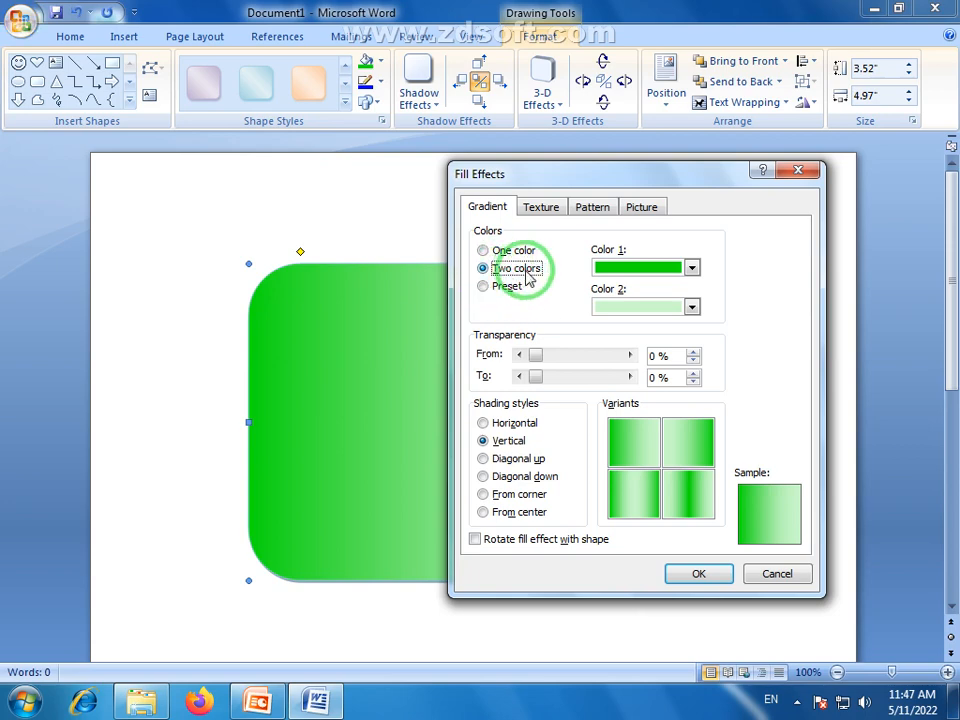
click(691, 268)
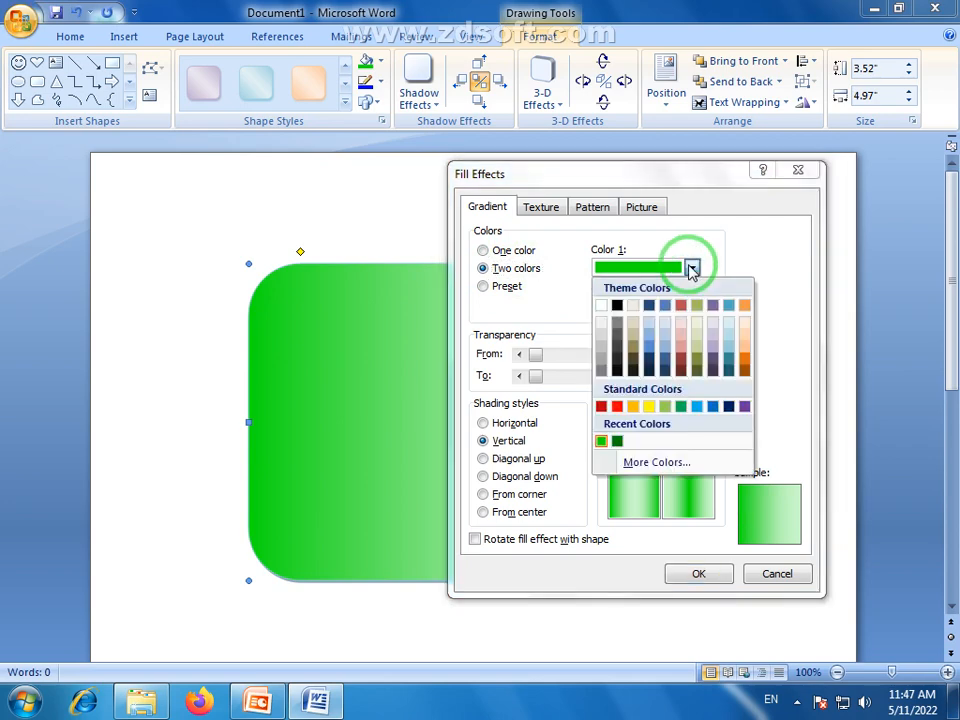
click(649, 406)
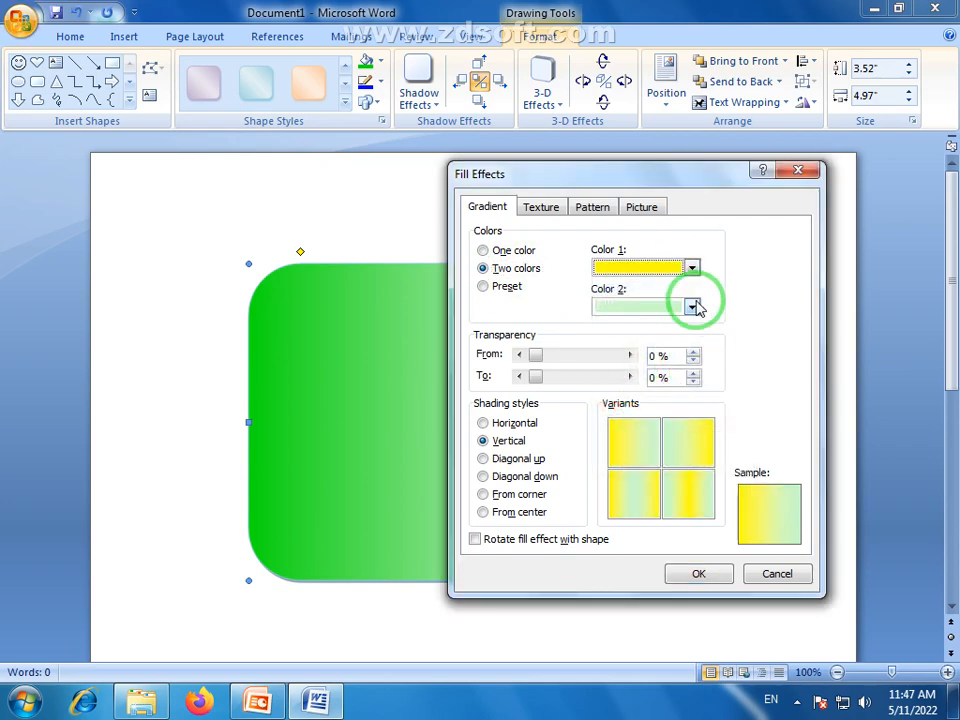
click(692, 307)
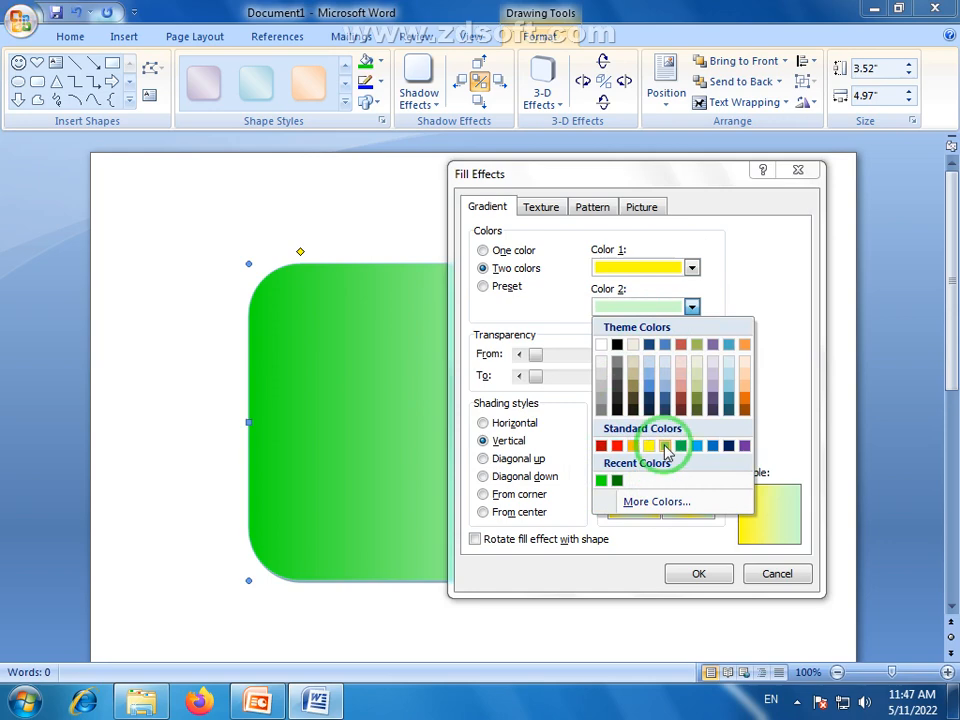
click(665, 447)
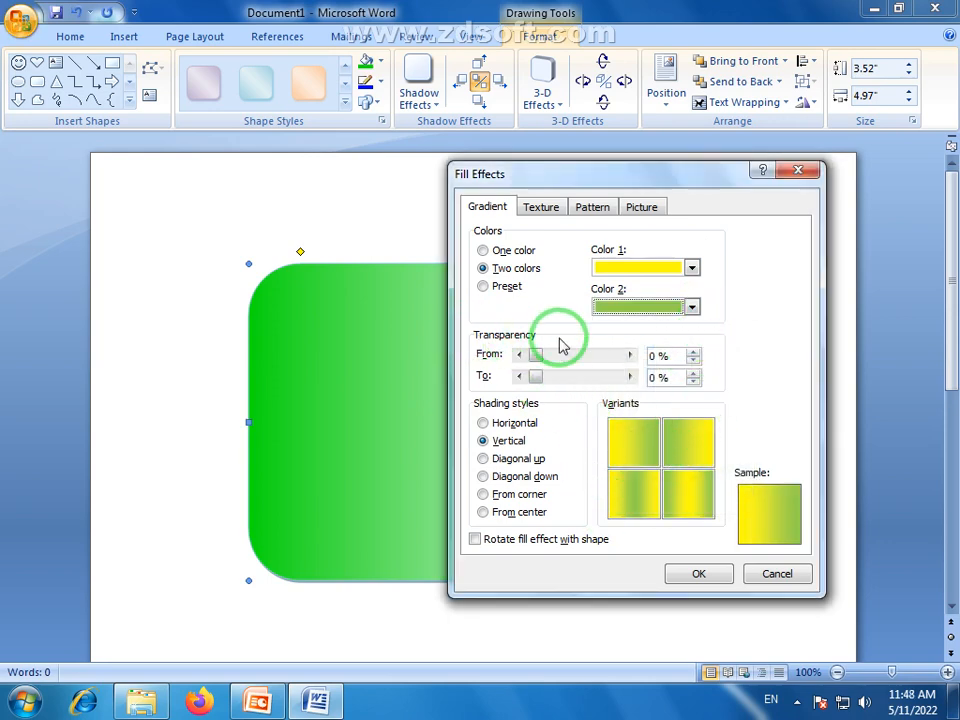
mouse_move(537, 355)
mouse_down()
mouse_move(589, 366)
mouse_move(537, 368)
mouse_up()
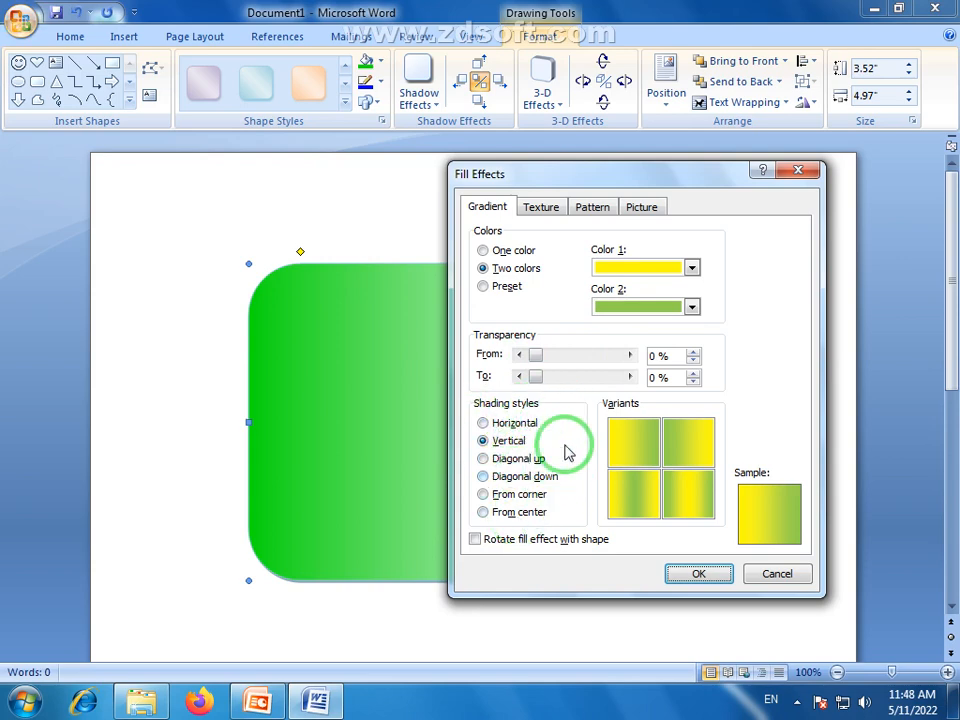
Preview the horizontal, vertical, diagonal up, diagonal down, from corner and from center shading styles for the two-color gradient.
click(486, 426)
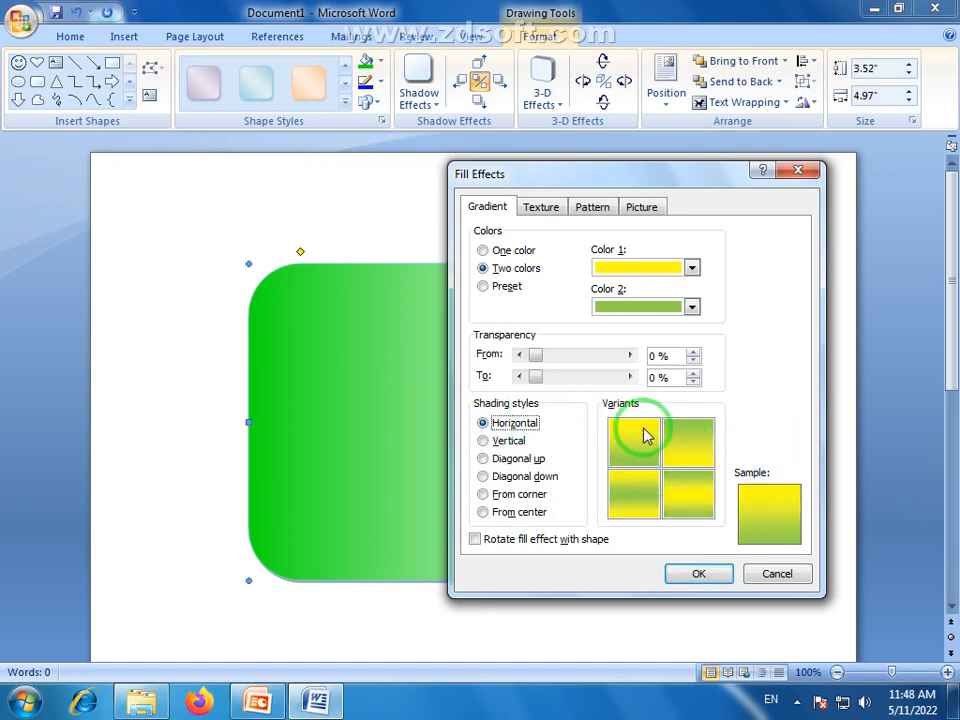
click(510, 441)
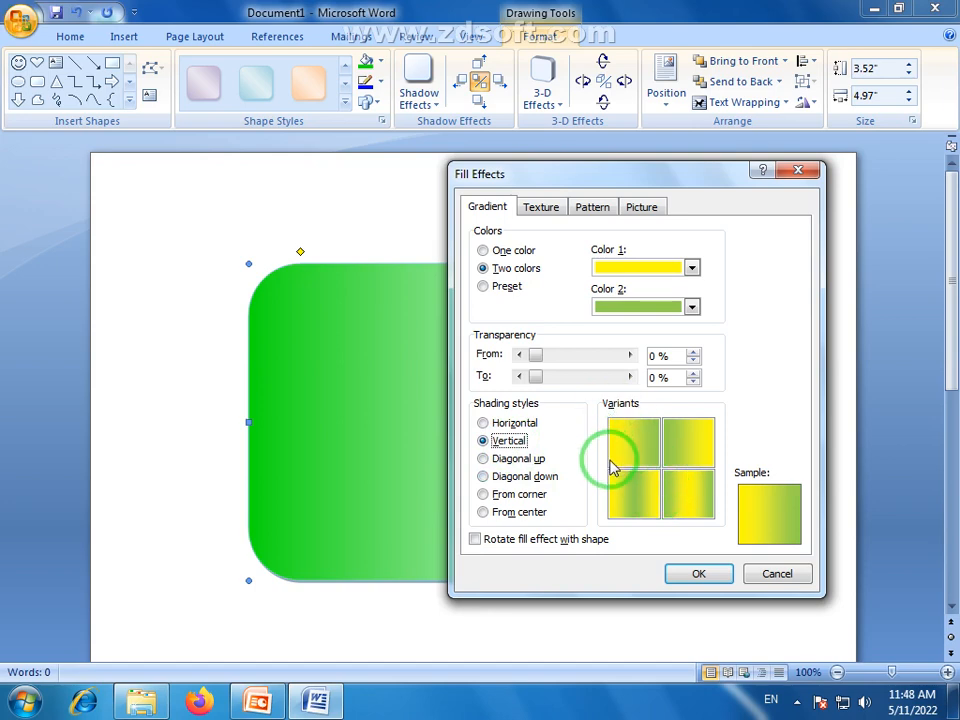
click(530, 459)
click(529, 477)
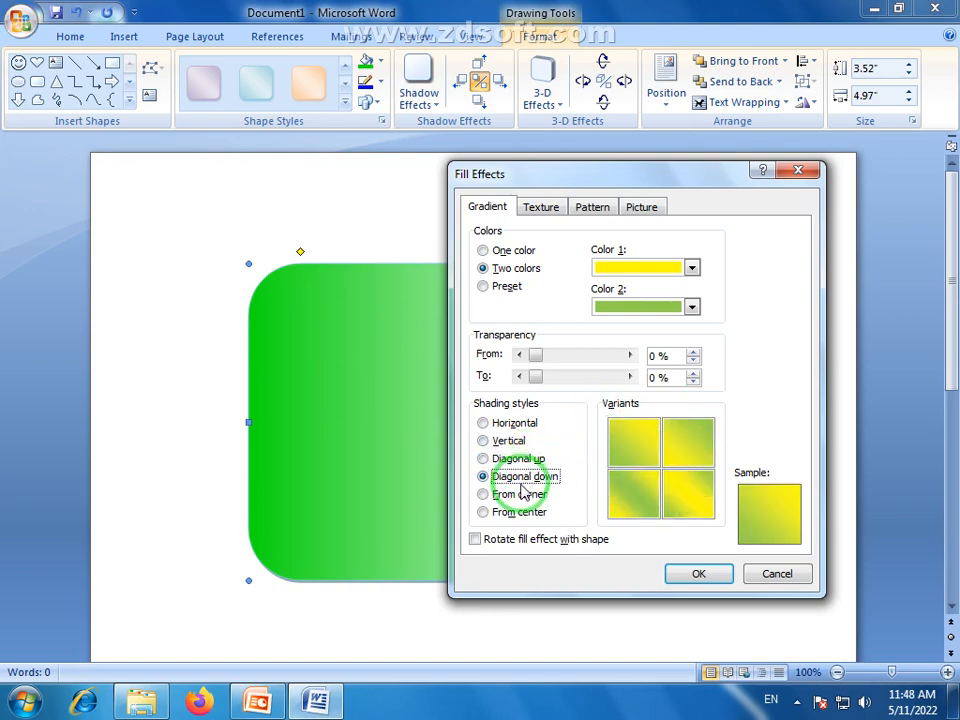
click(519, 495)
click(519, 511)
click(515, 440)
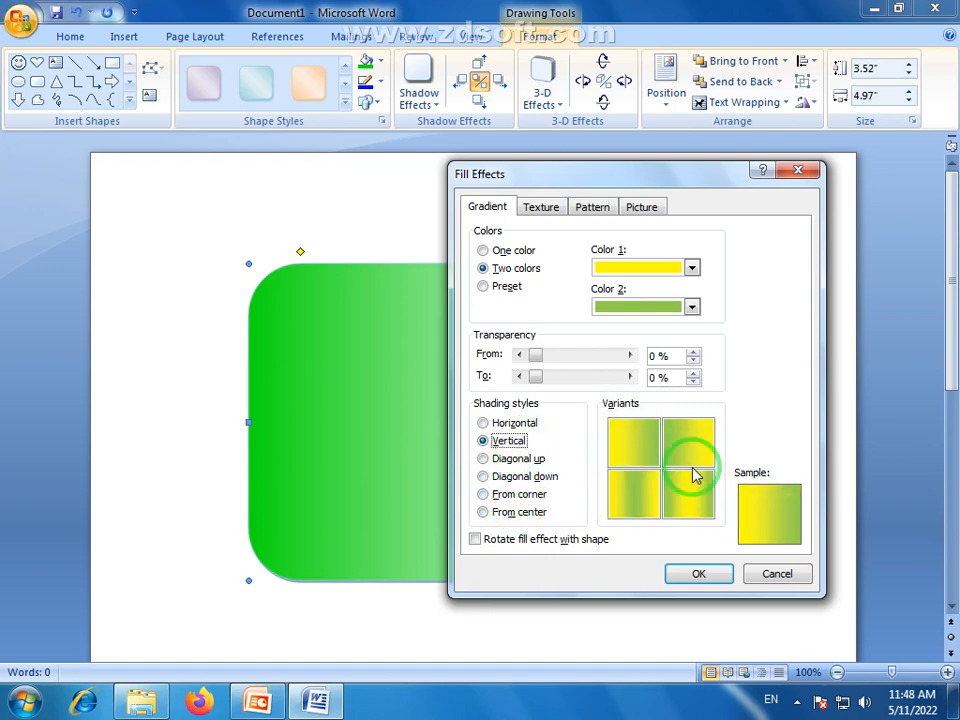
Apply the gradient with horizontal shading, using the variant that fades from green at the rectangle's upper edge to yellow at the lower edge.
click(530, 423)
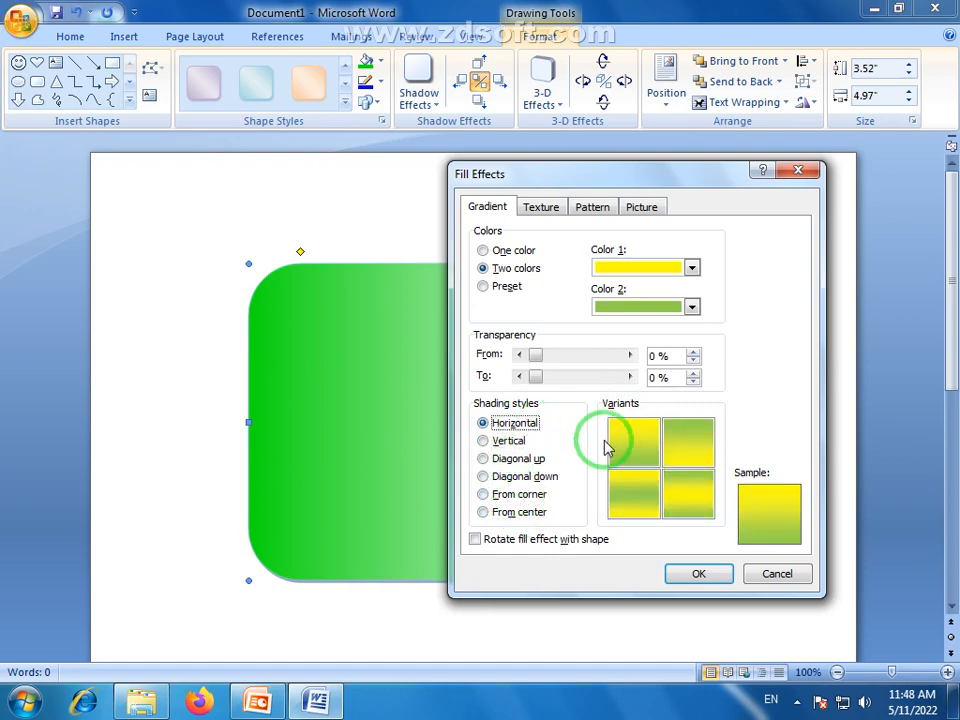
click(686, 457)
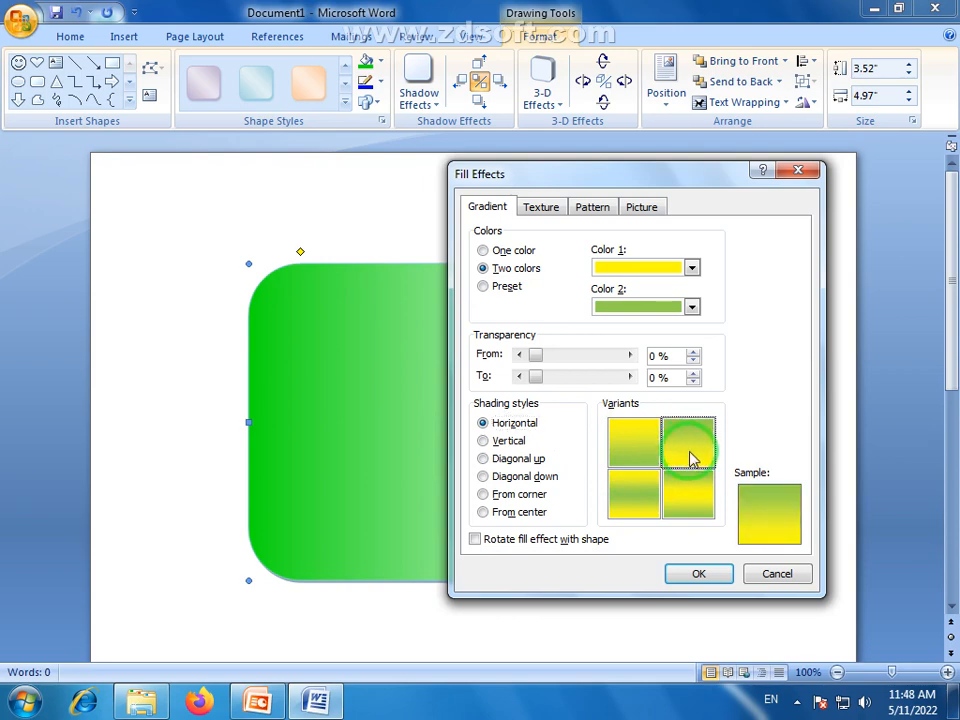
click(699, 573)
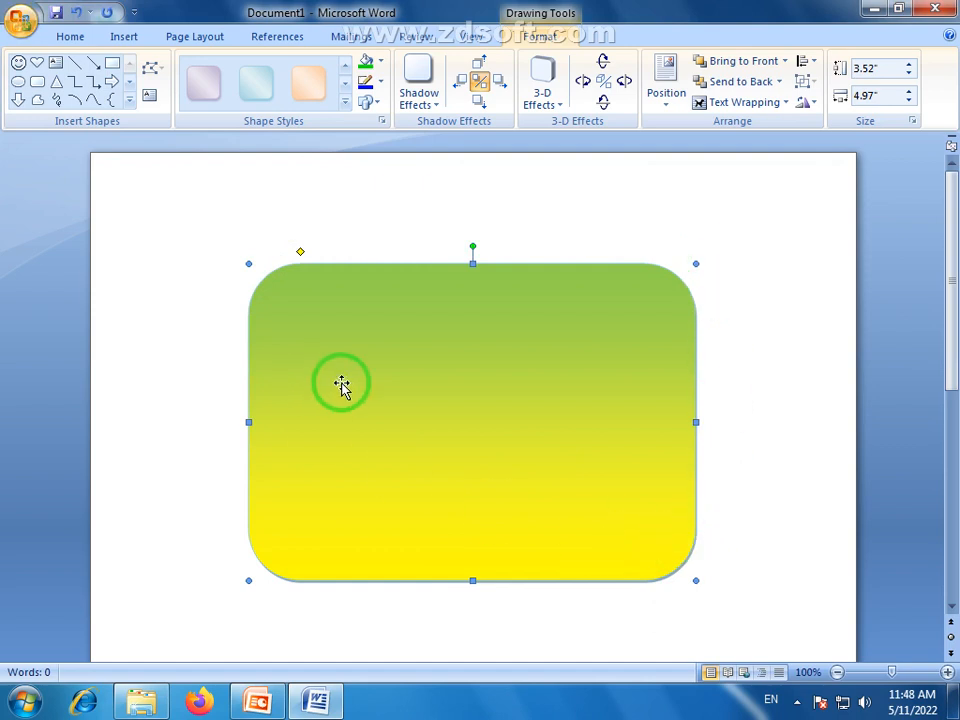
Fill the rounded rectangle with the Walnut texture.
click(381, 63)
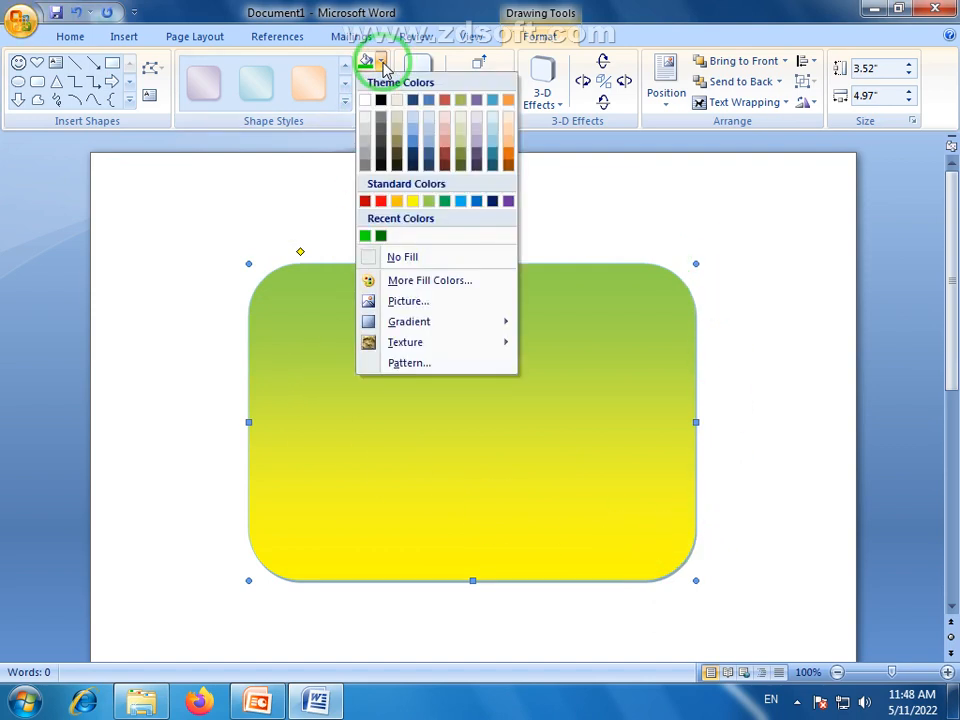
mouse_move(435, 326)
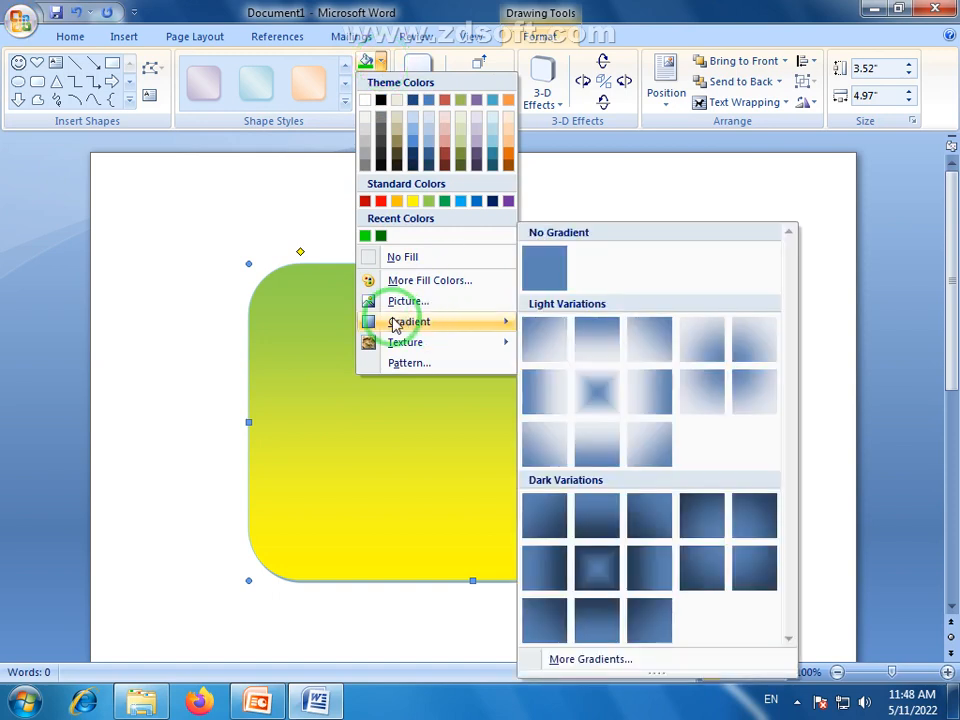
mouse_move(438, 348)
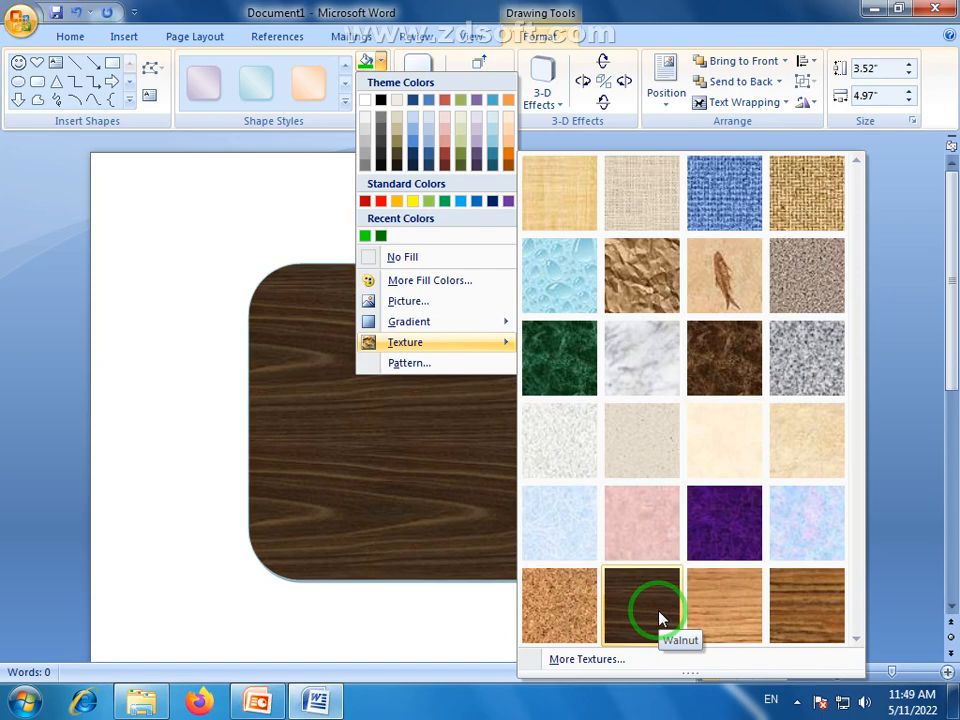
click(659, 618)
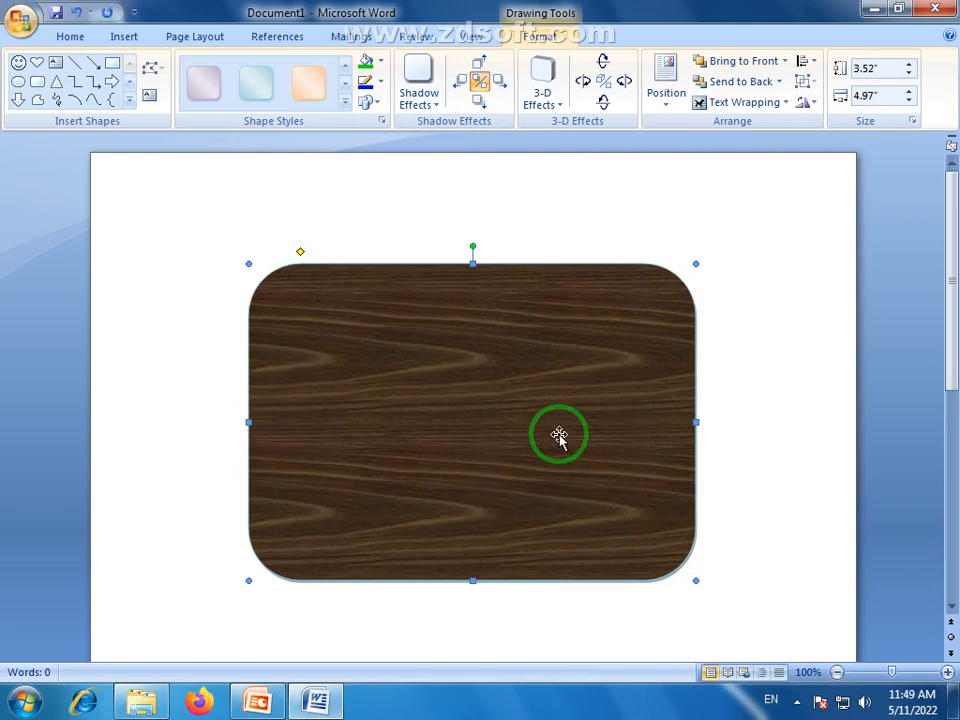
Fill the rounded rectangle with the Dark downward diagonal pattern in yellow on a green background.
click(382, 62)
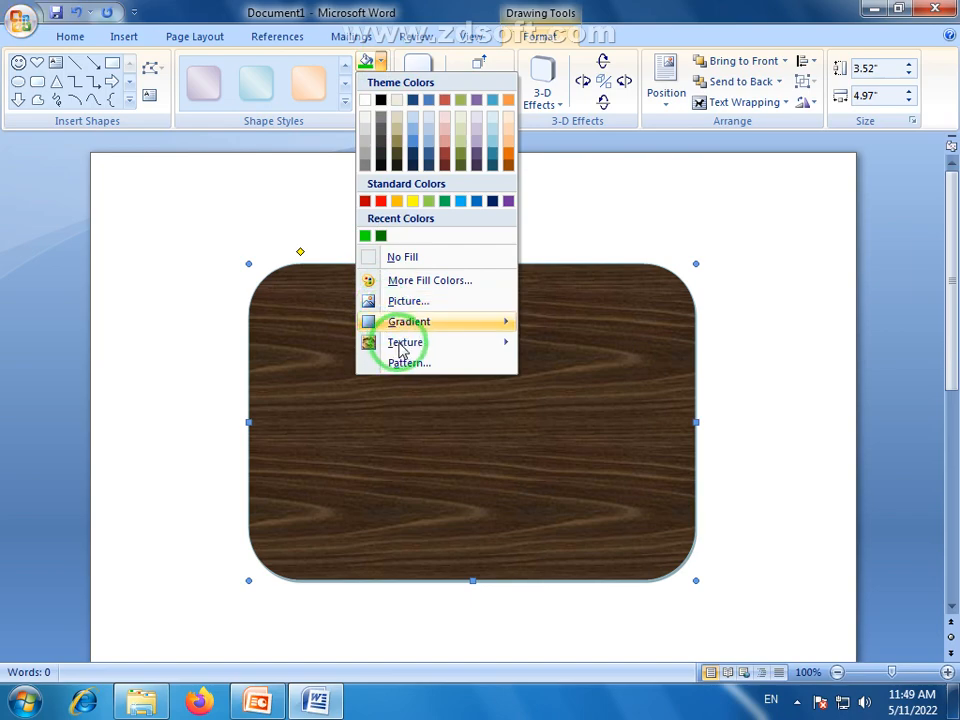
mouse_move(404, 346)
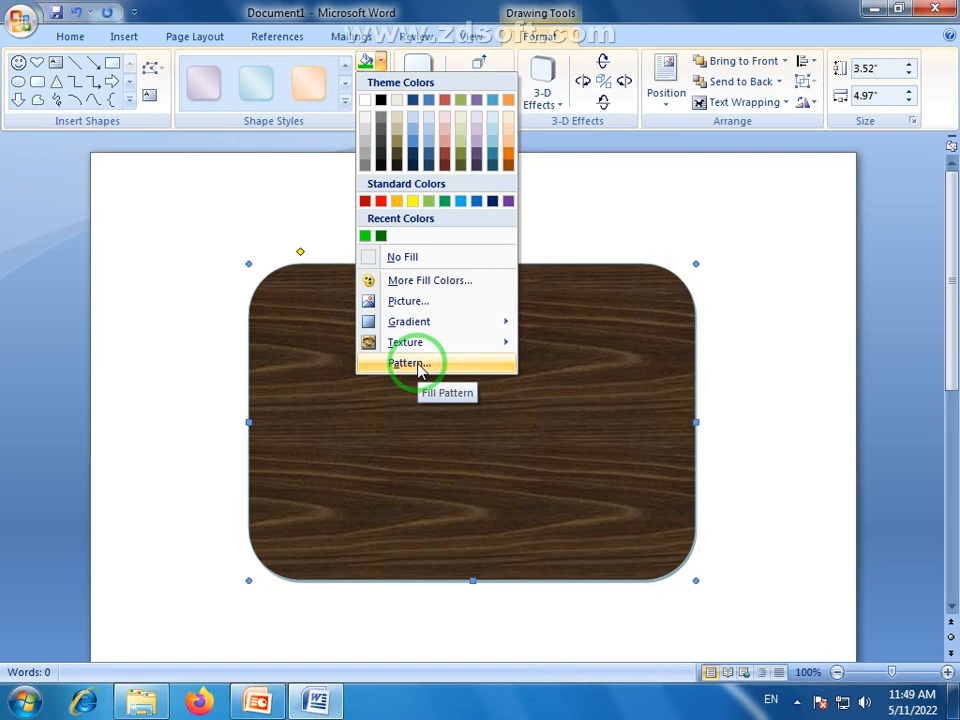
click(418, 368)
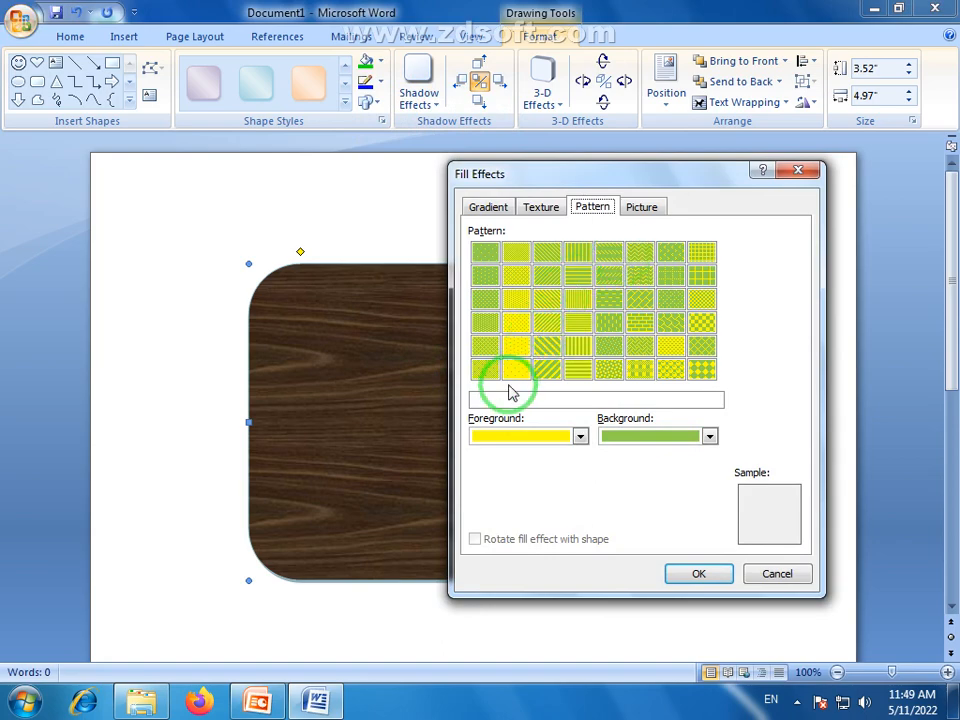
click(549, 300)
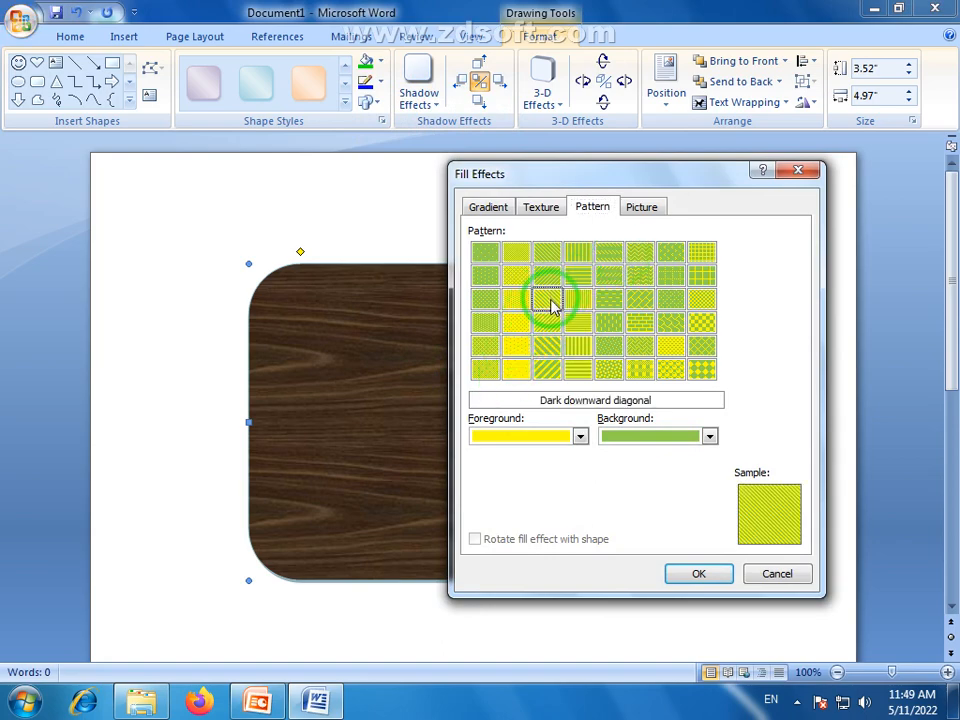
click(698, 573)
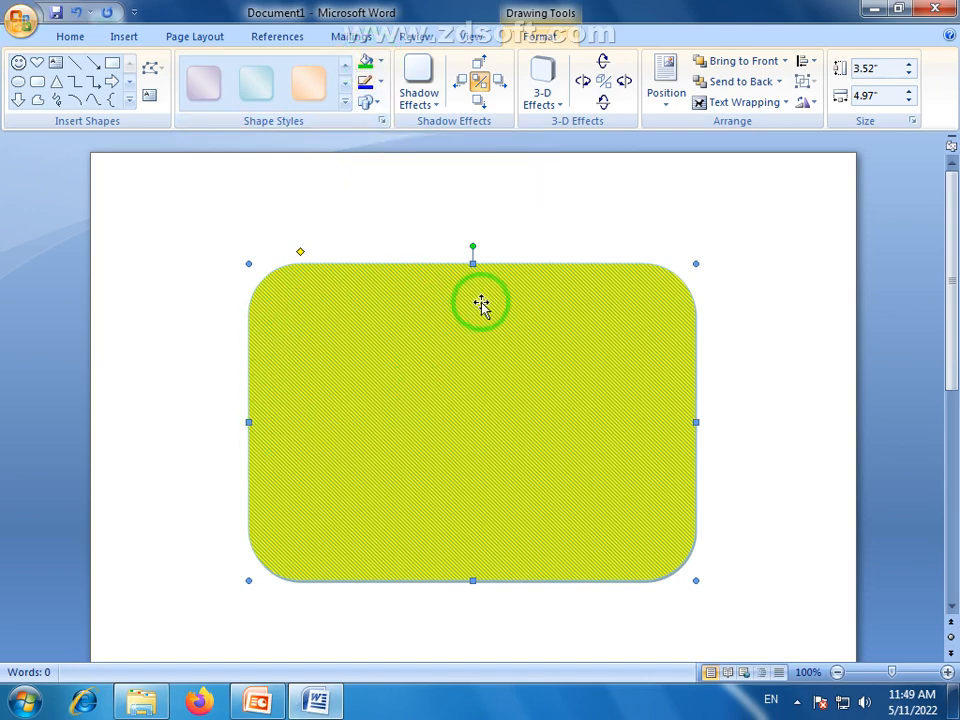
Apply the red shape style with a darker horizontal center band to the rounded rectangle and make its outline black.
click(345, 101)
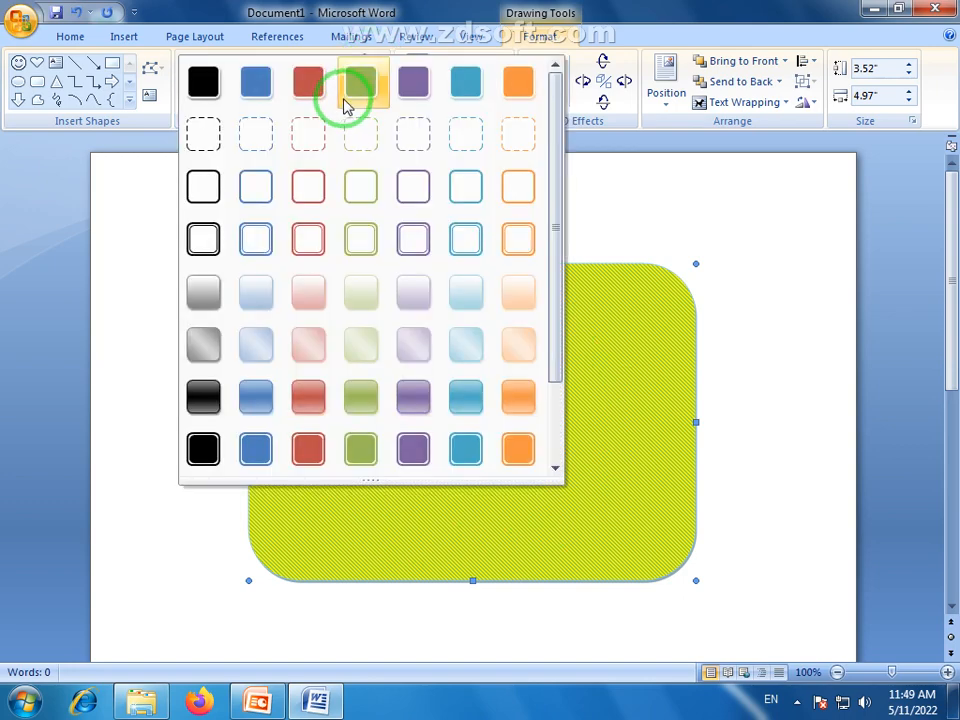
click(309, 399)
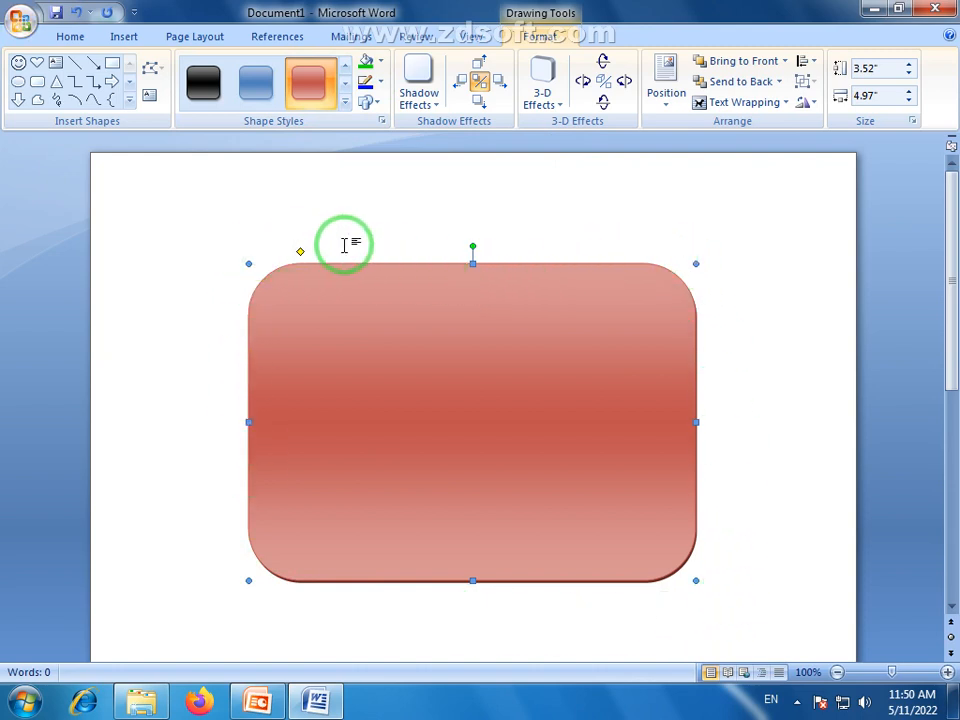
click(383, 86)
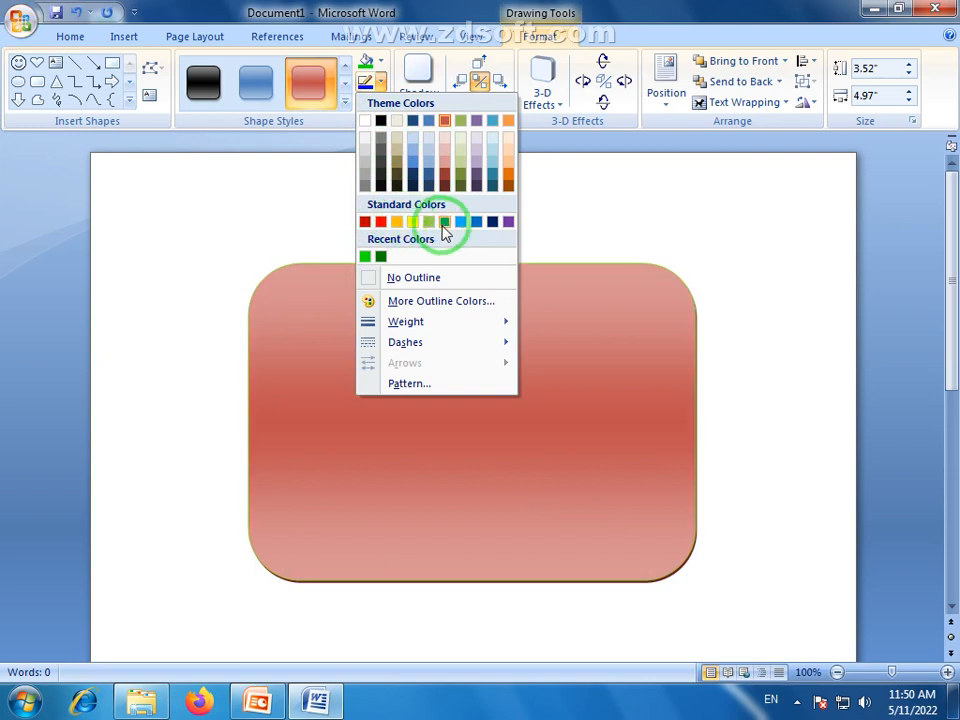
click(382, 121)
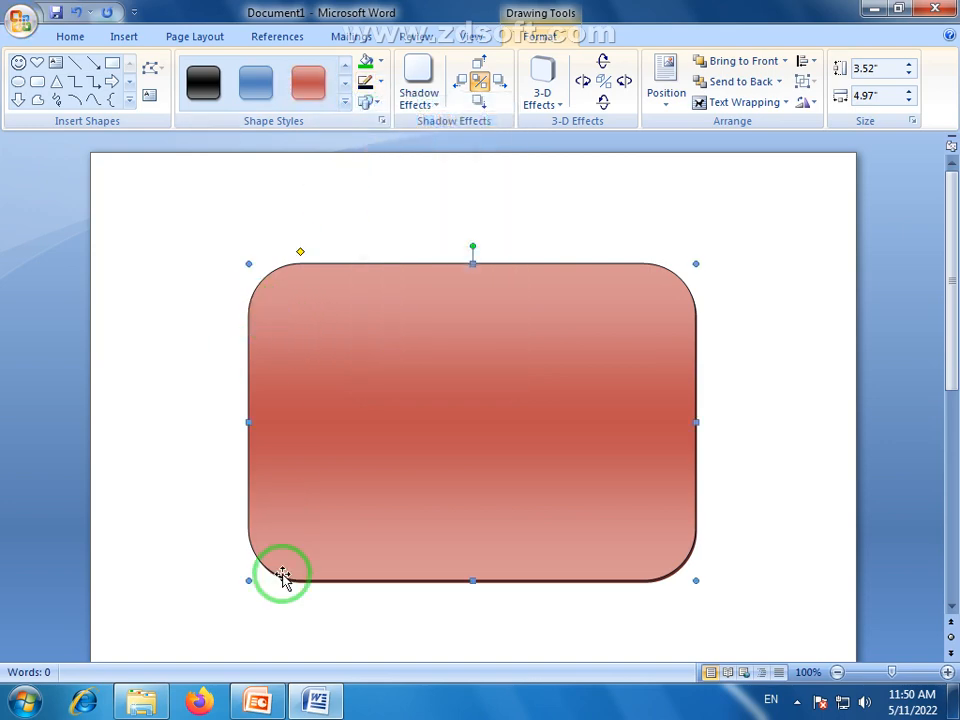
click(380, 82)
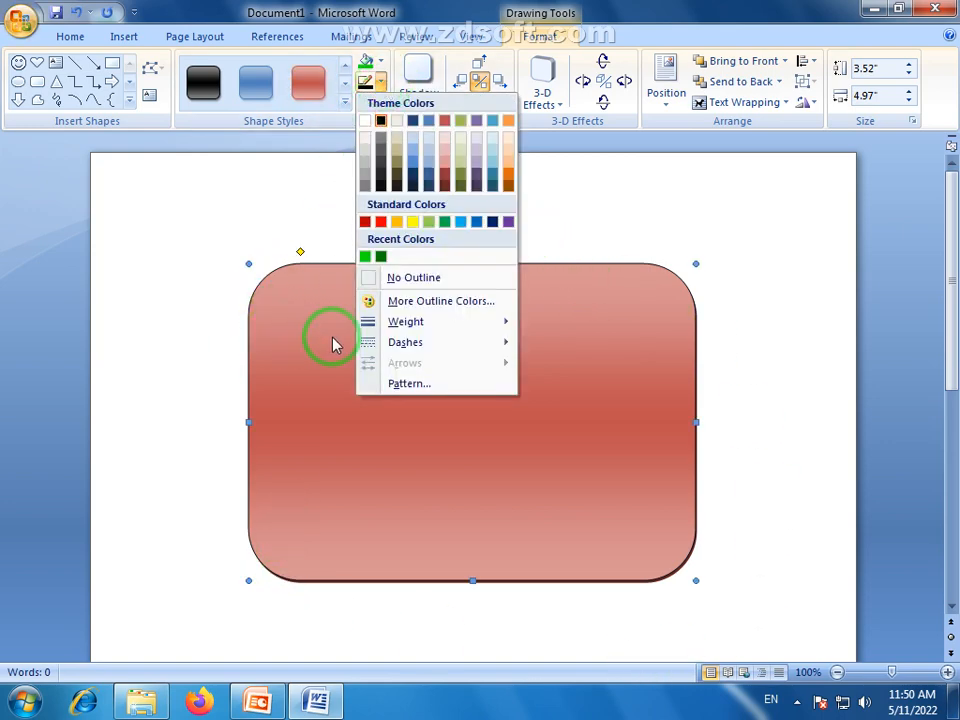
click(427, 308)
click(505, 186)
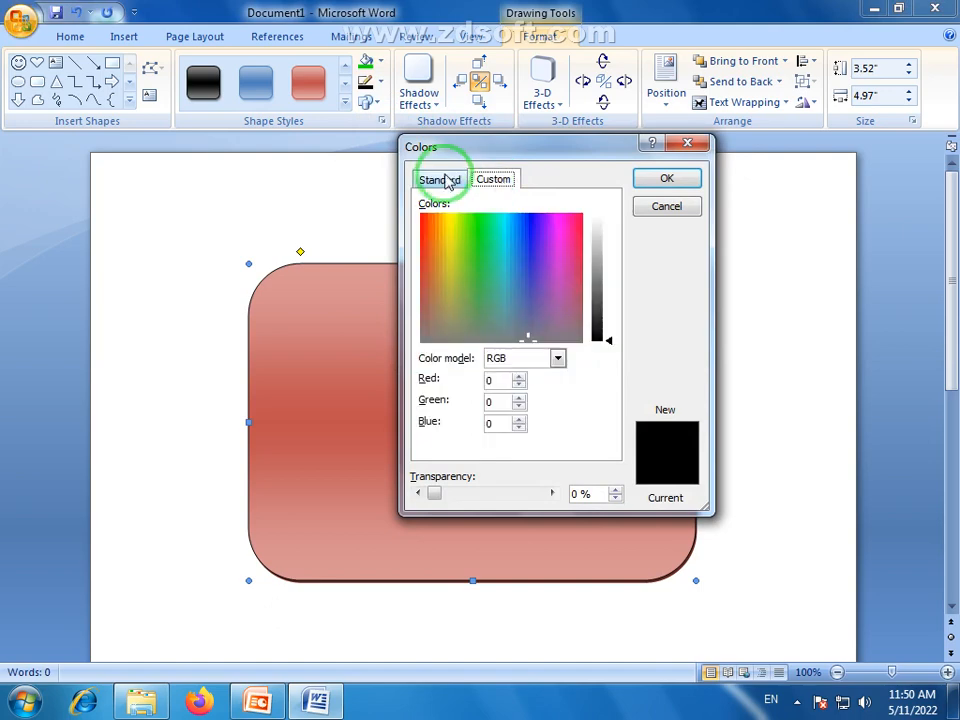
click(447, 182)
click(679, 210)
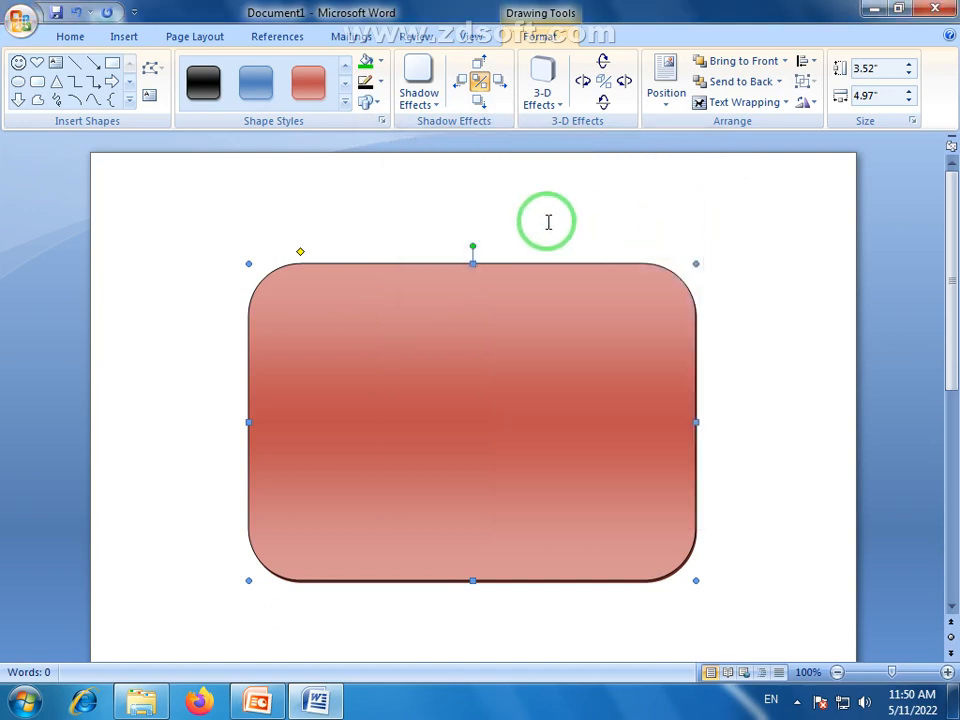
Set the rounded rectangle's outline weight to 4½ pt.
click(380, 84)
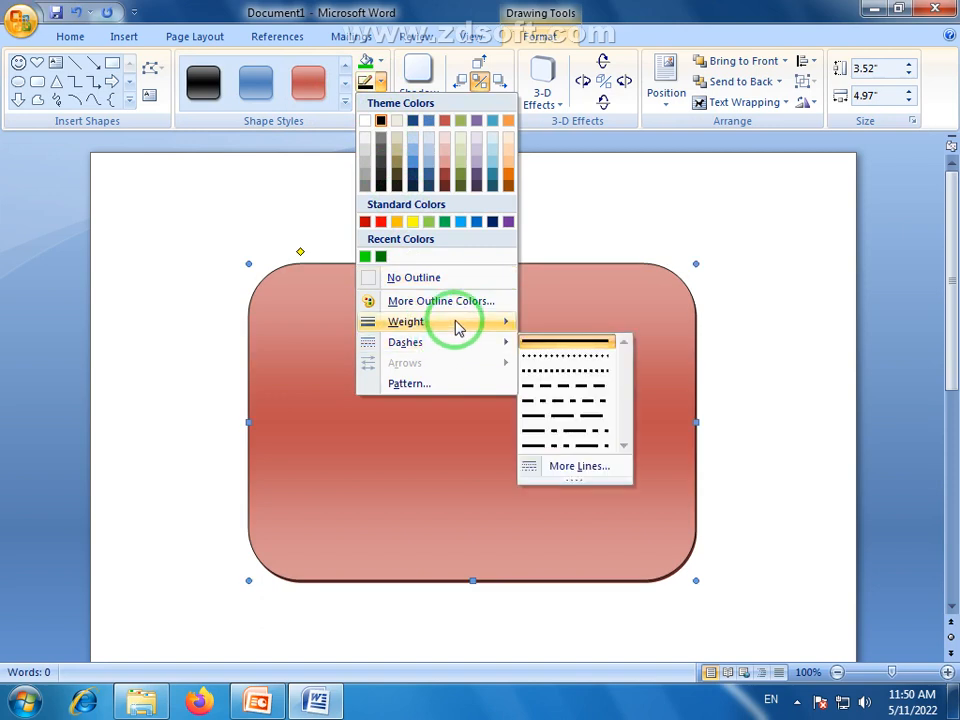
mouse_move(482, 328)
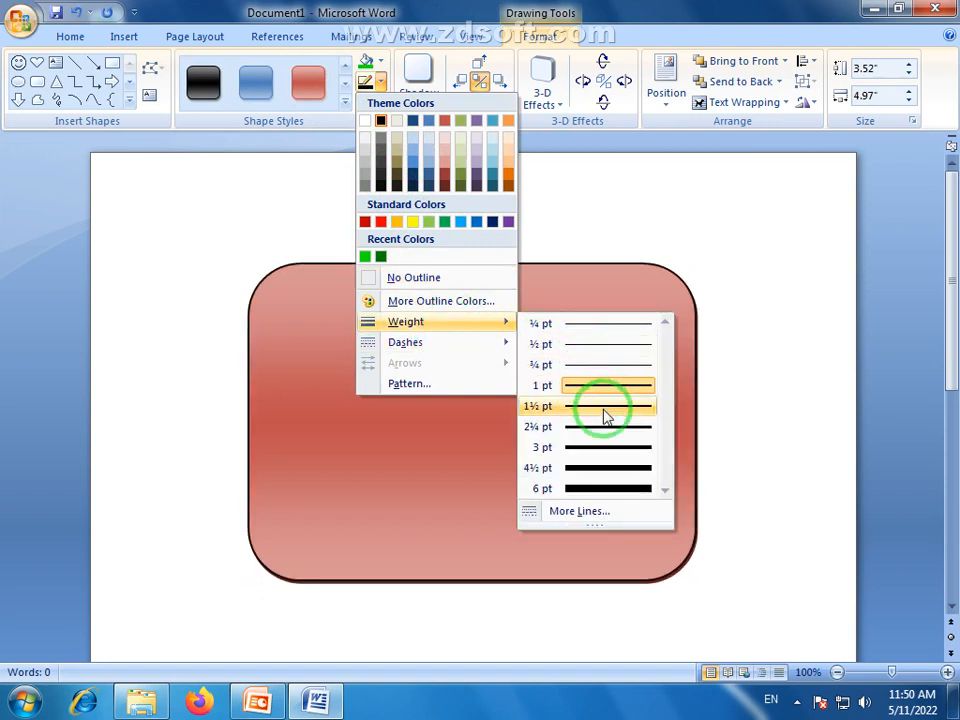
click(610, 468)
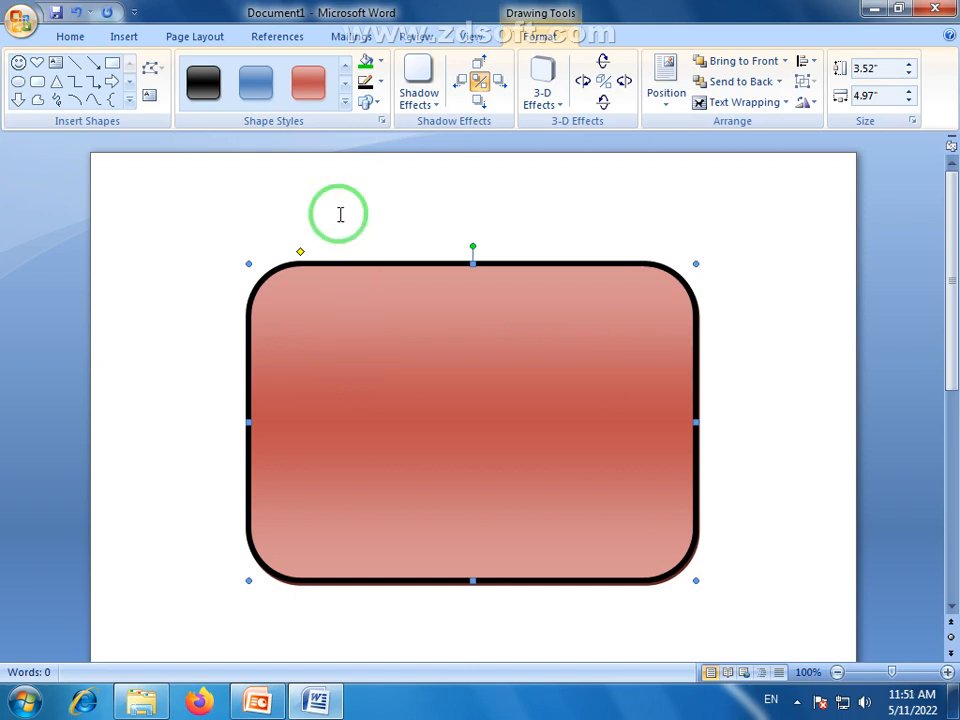
Try a fine black-and-white dotted pattern on the rounded rectangle's outline and undo it.
click(380, 90)
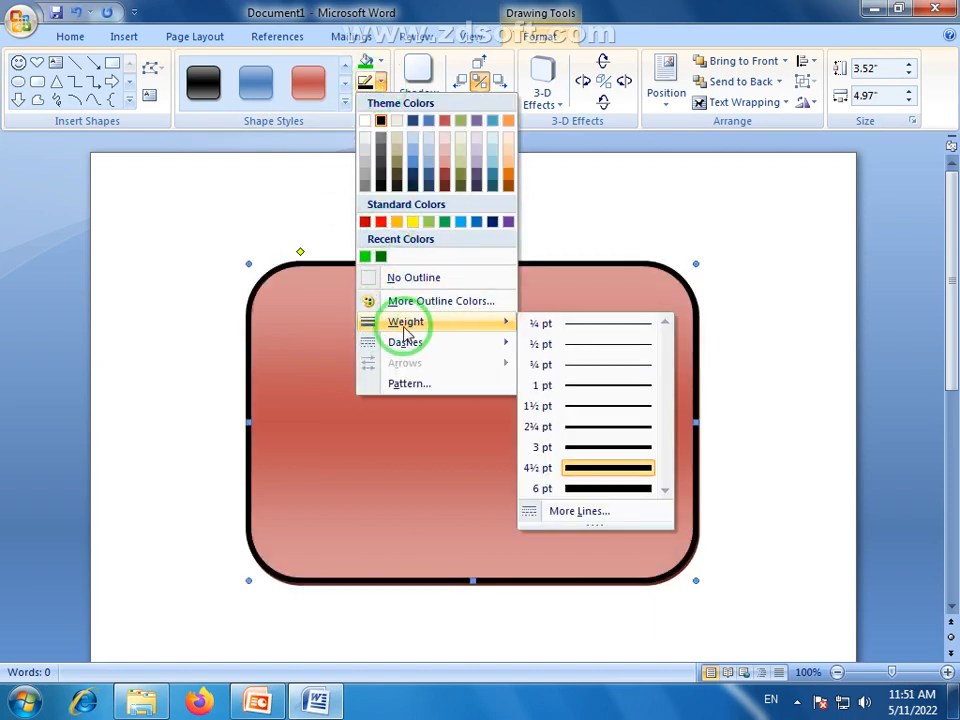
mouse_move(450, 350)
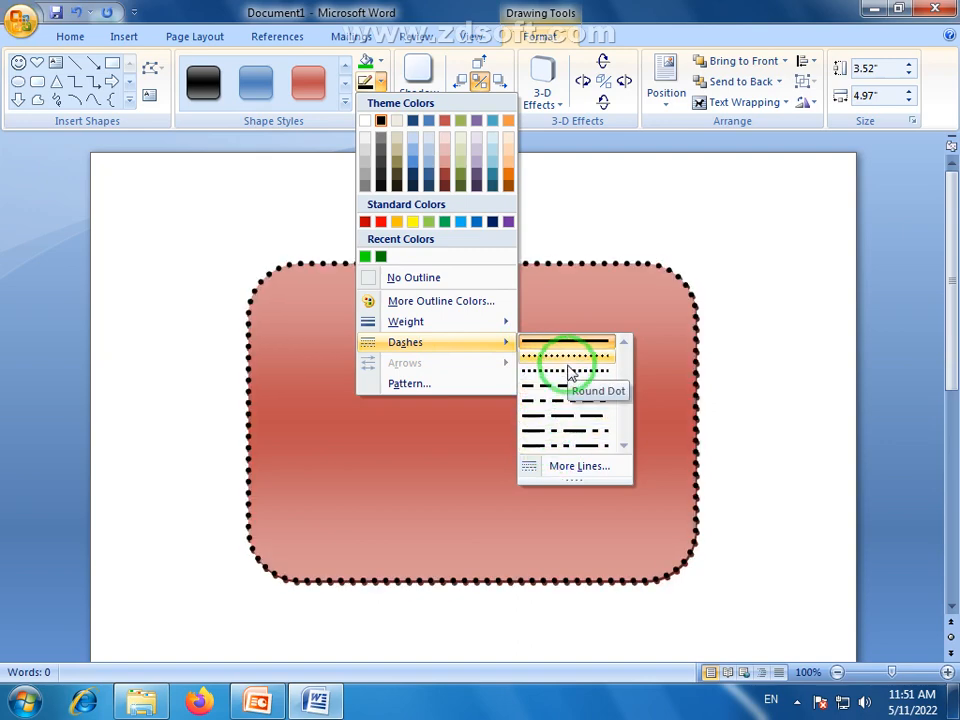
click(424, 393)
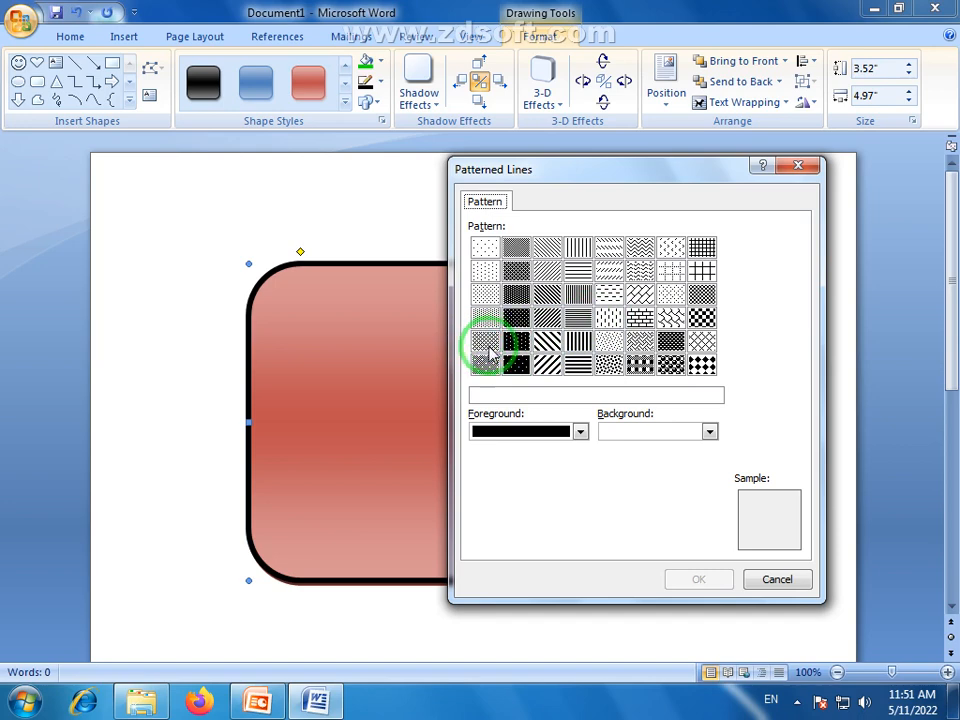
click(484, 343)
click(702, 579)
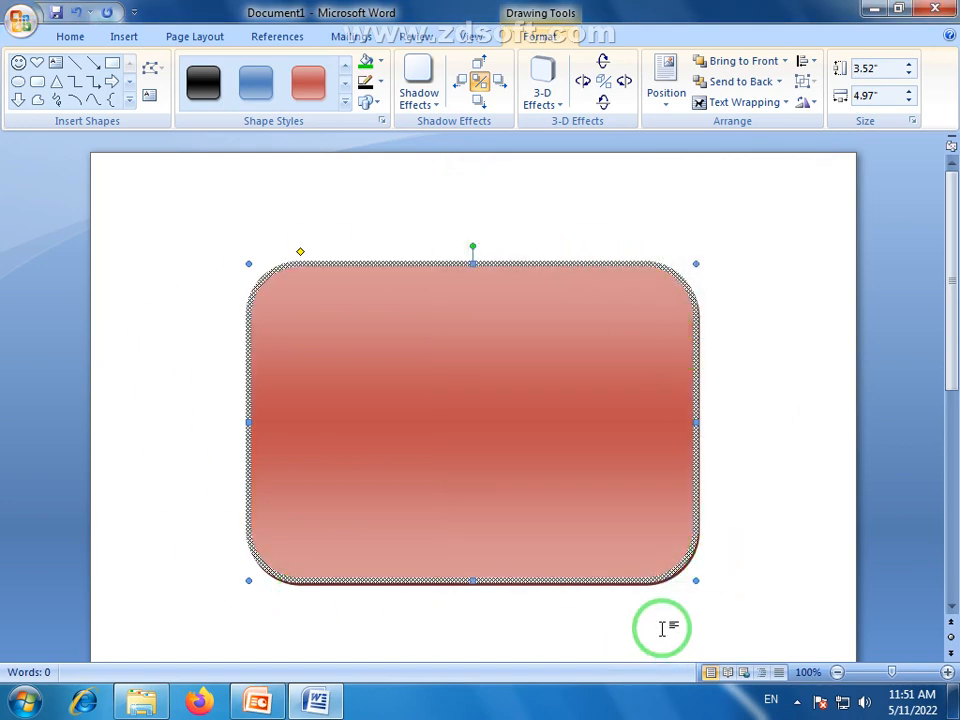
click(553, 341)
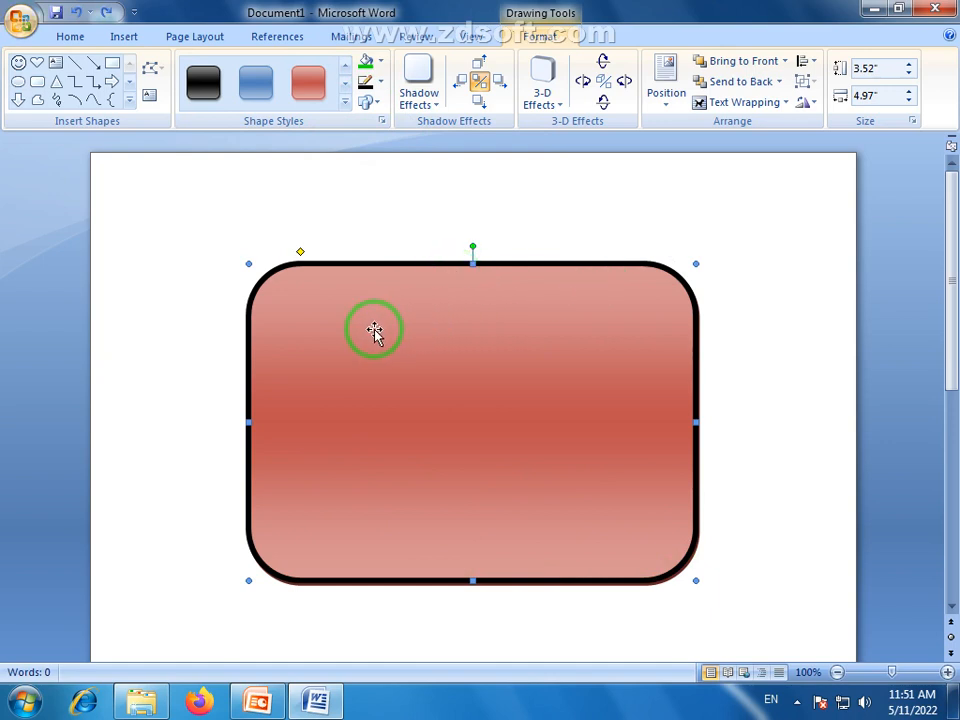
Change the shape to a parallelogram and a diamond, and return it to a rounded rectangle.
click(370, 103)
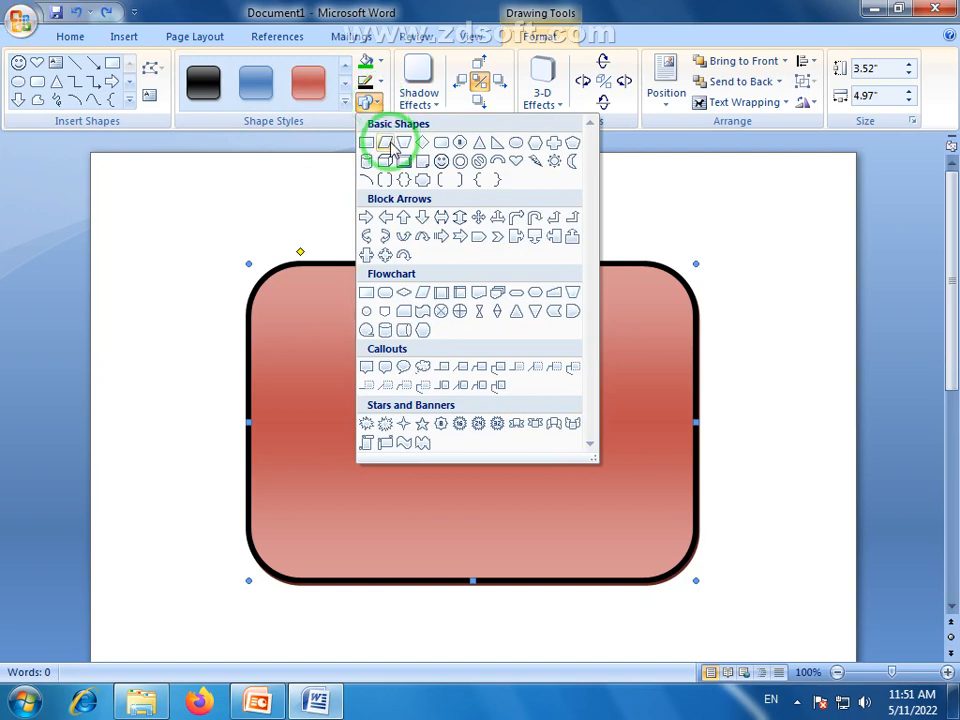
click(385, 142)
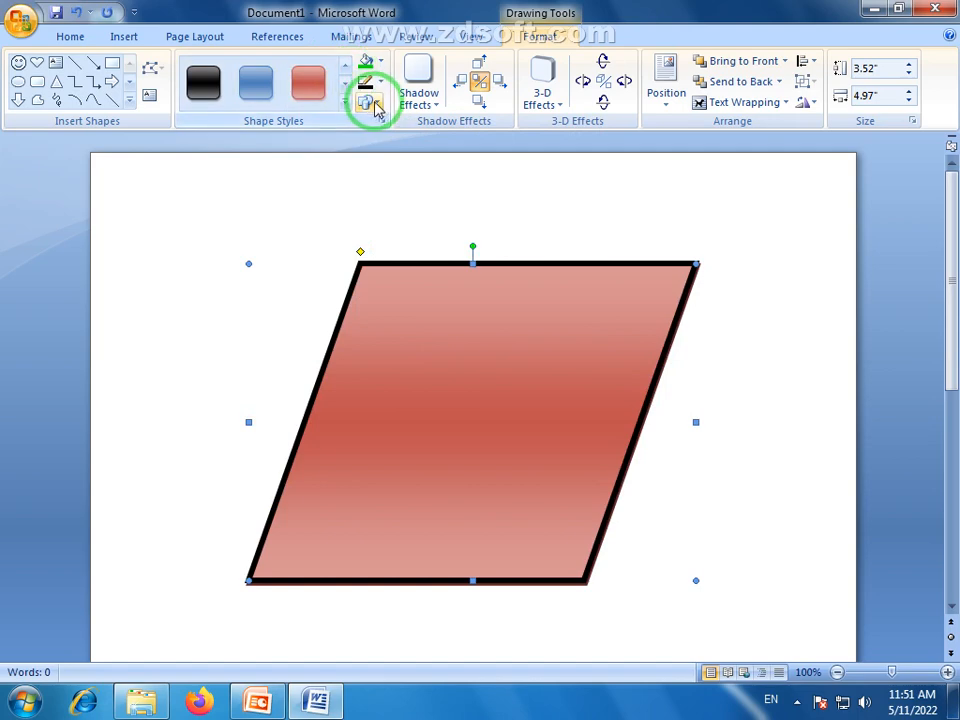
click(369, 101)
click(424, 141)
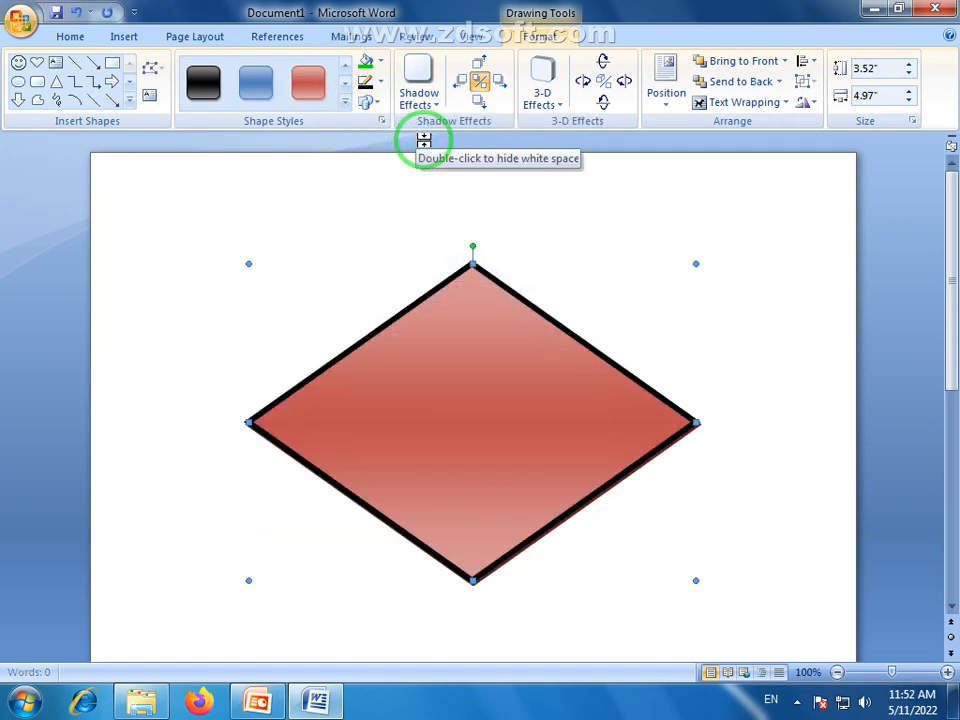
click(371, 103)
click(442, 143)
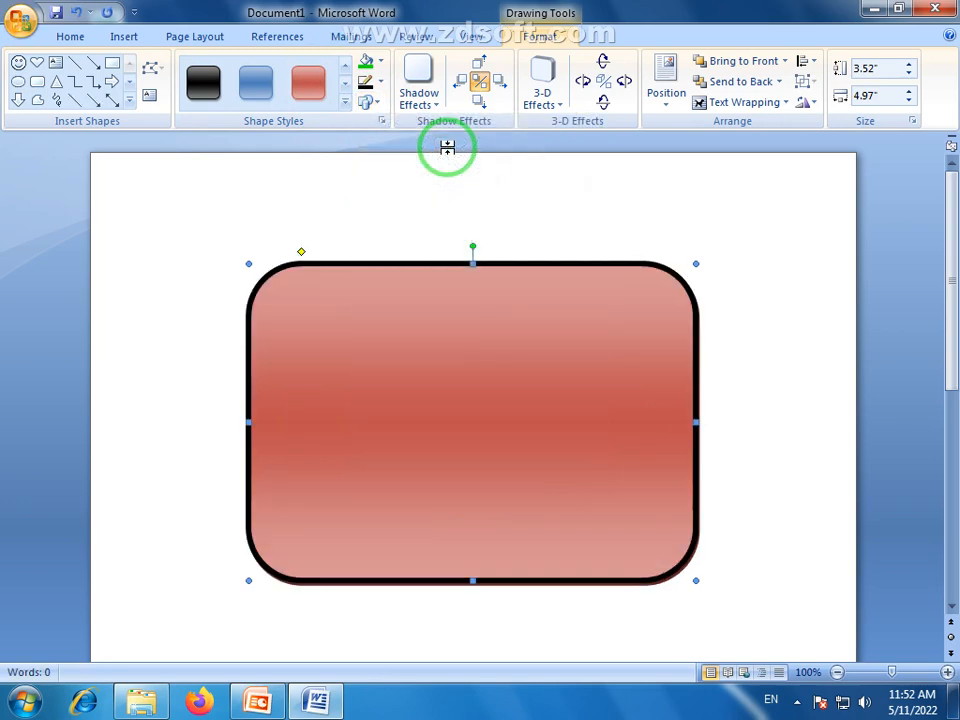
click(381, 106)
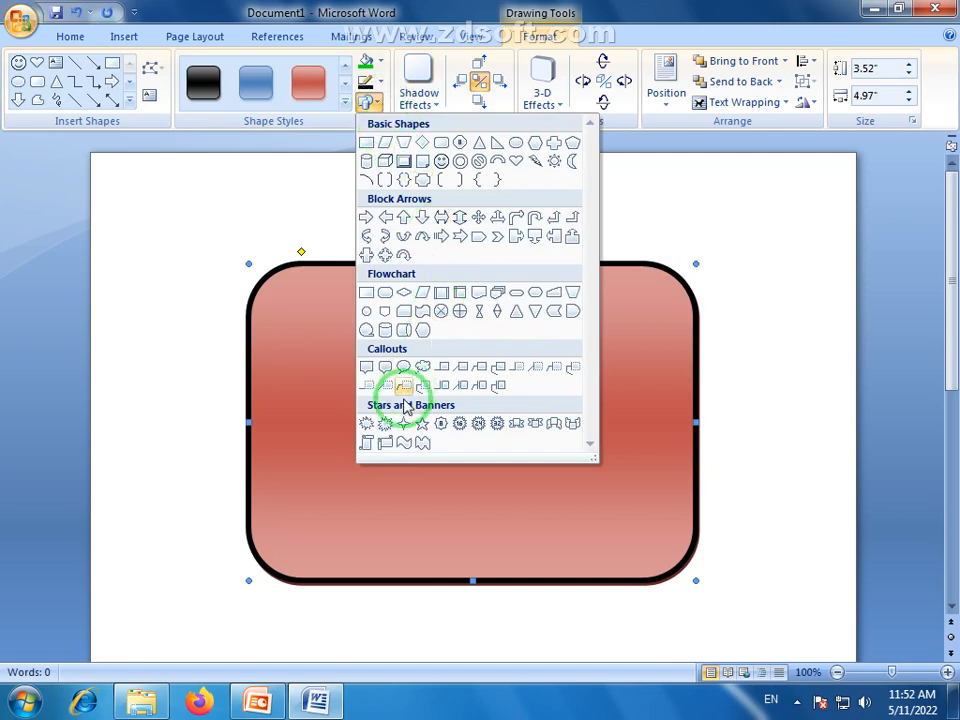
click(629, 238)
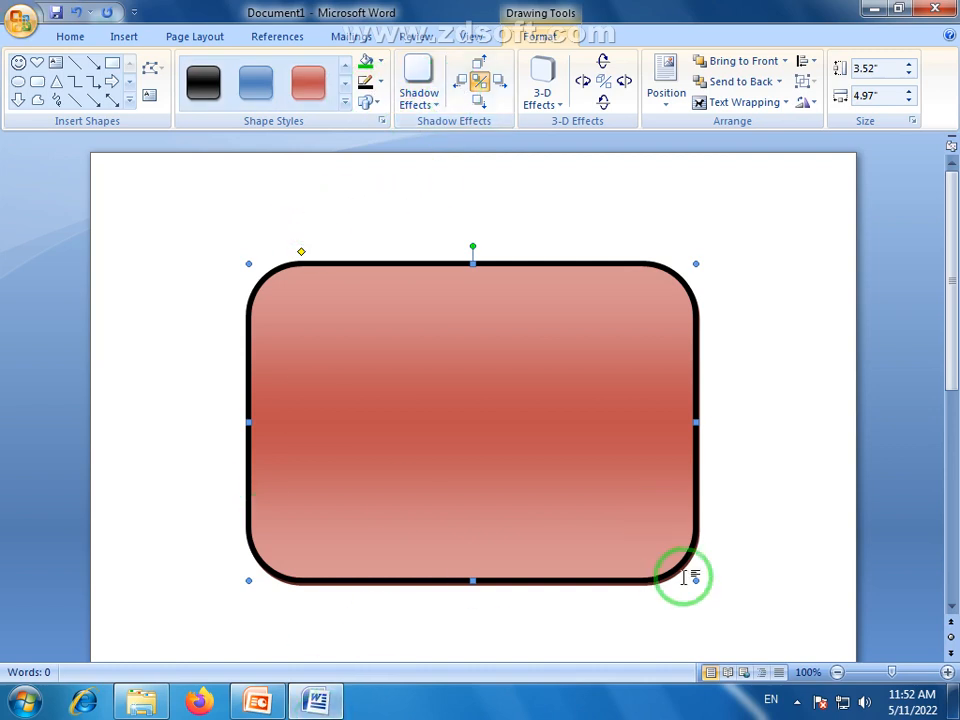
Give the rounded rectangle a drop shadow offset up and to the left, and color the shadow yellow.
click(436, 110)
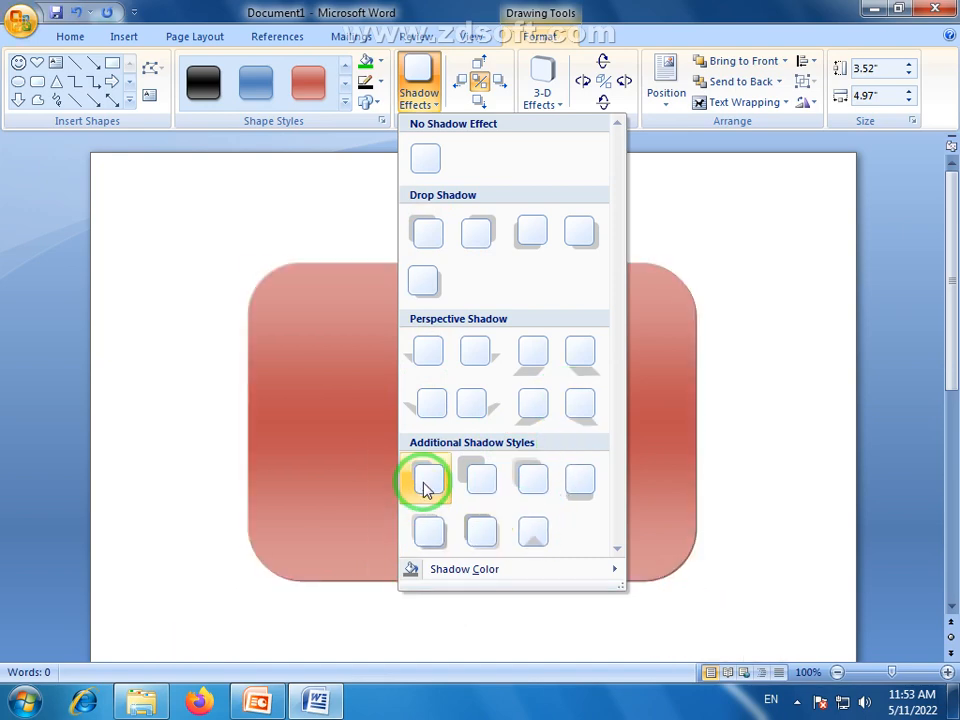
click(429, 243)
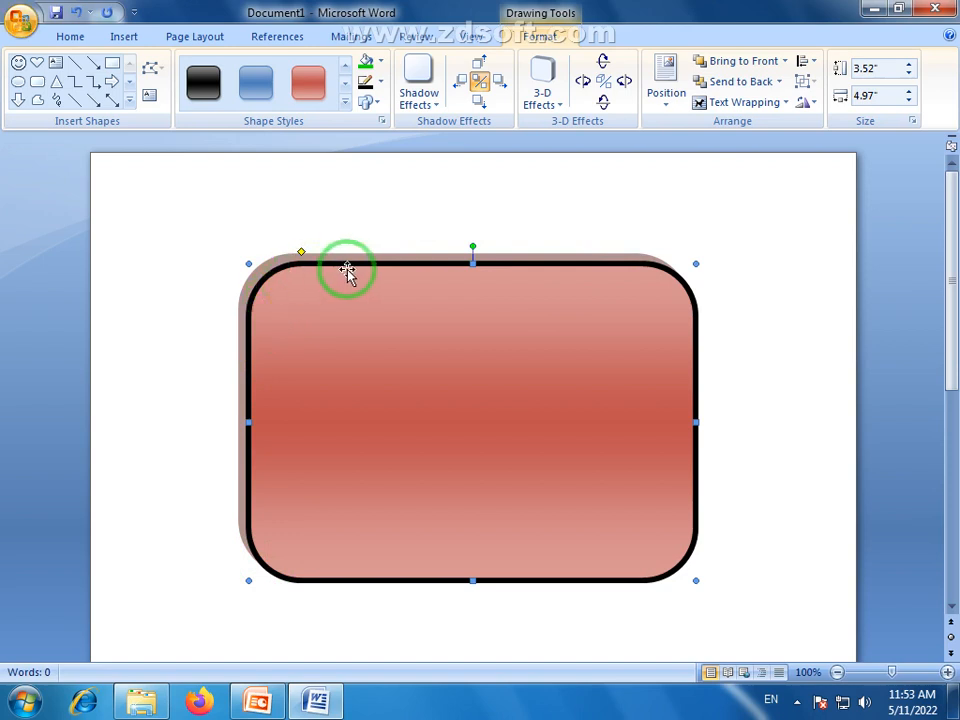
click(435, 105)
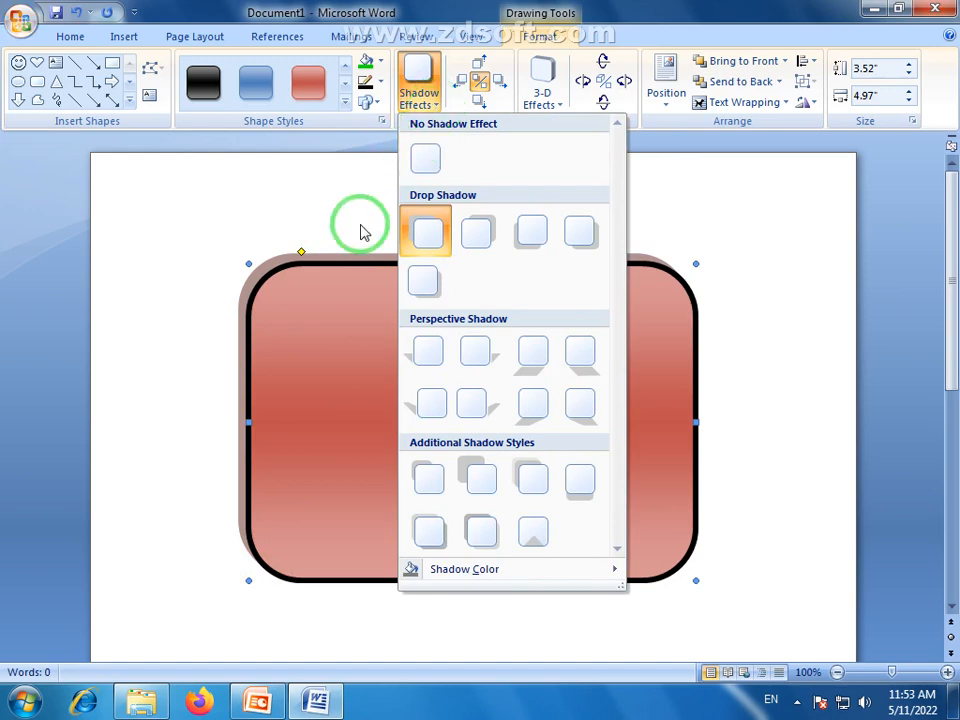
mouse_move(470, 577)
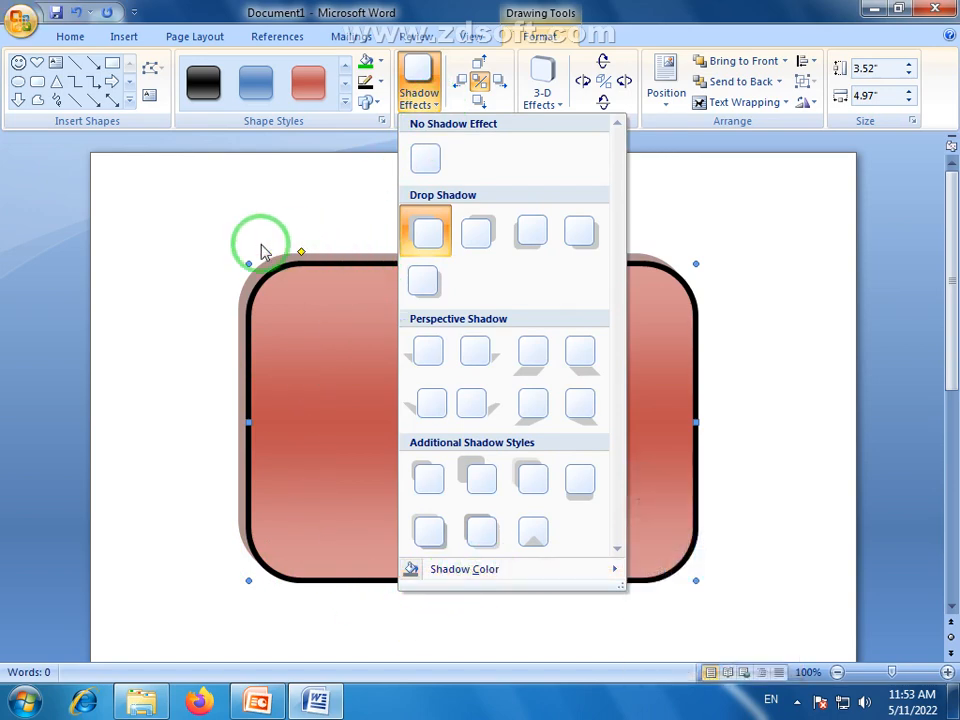
mouse_move(512, 566)
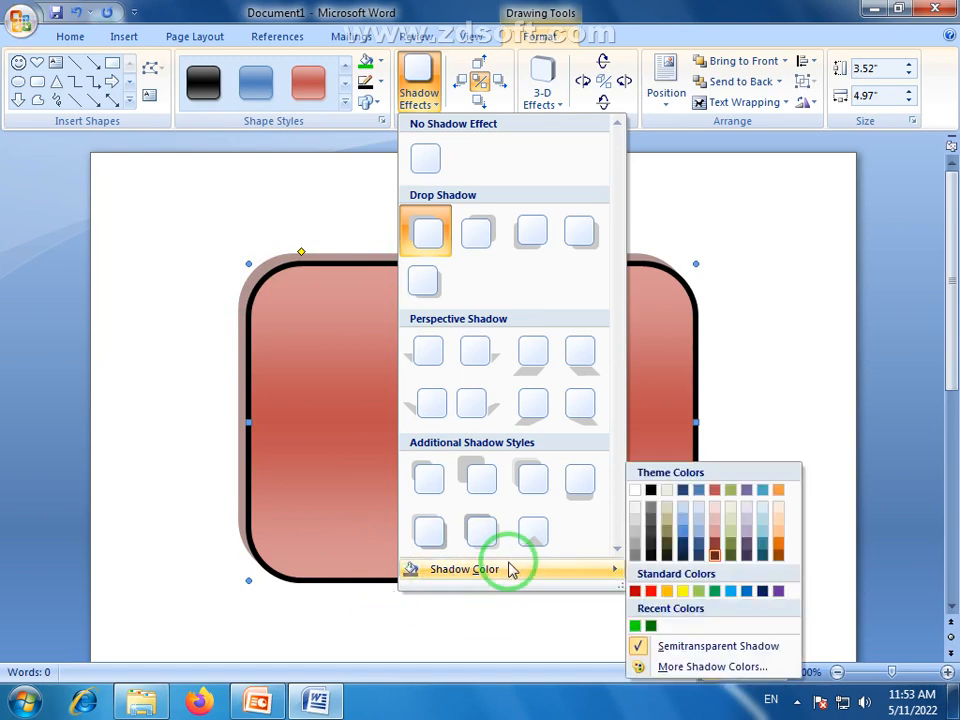
click(685, 592)
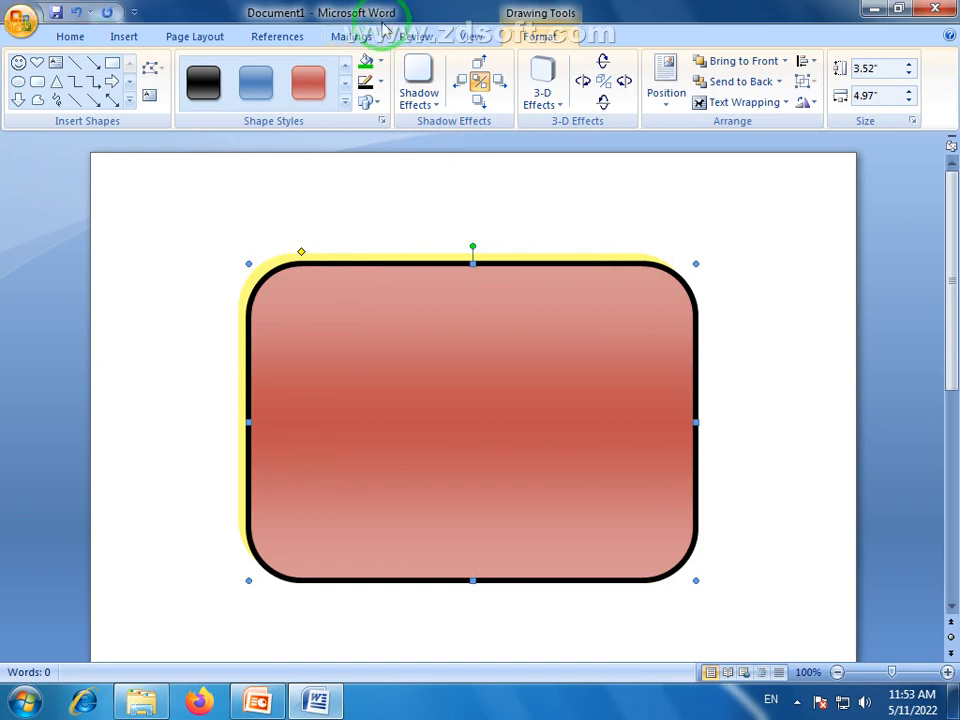
click(435, 108)
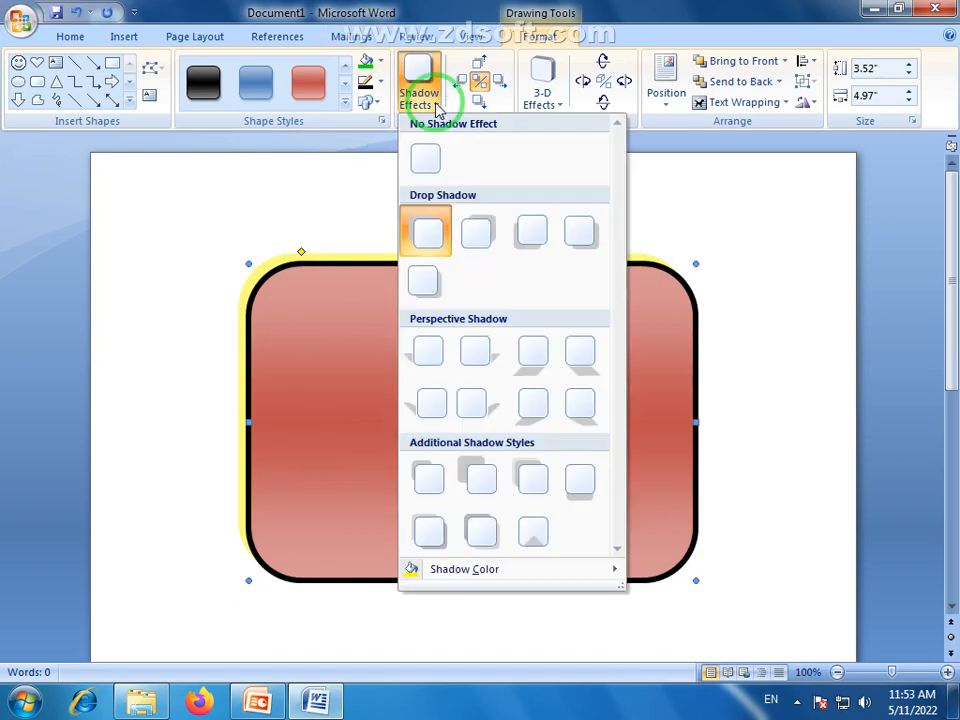
click(438, 109)
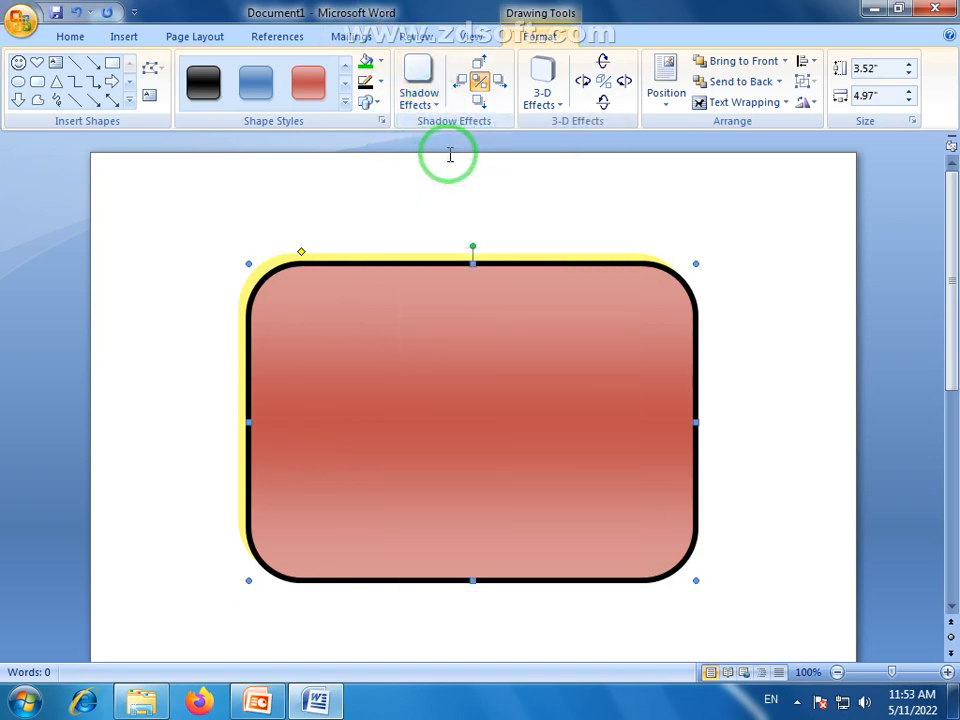
Nudge the yellow shadow farther up and to the left of the rounded rectangle, and switch the shadow off.
click(479, 86)
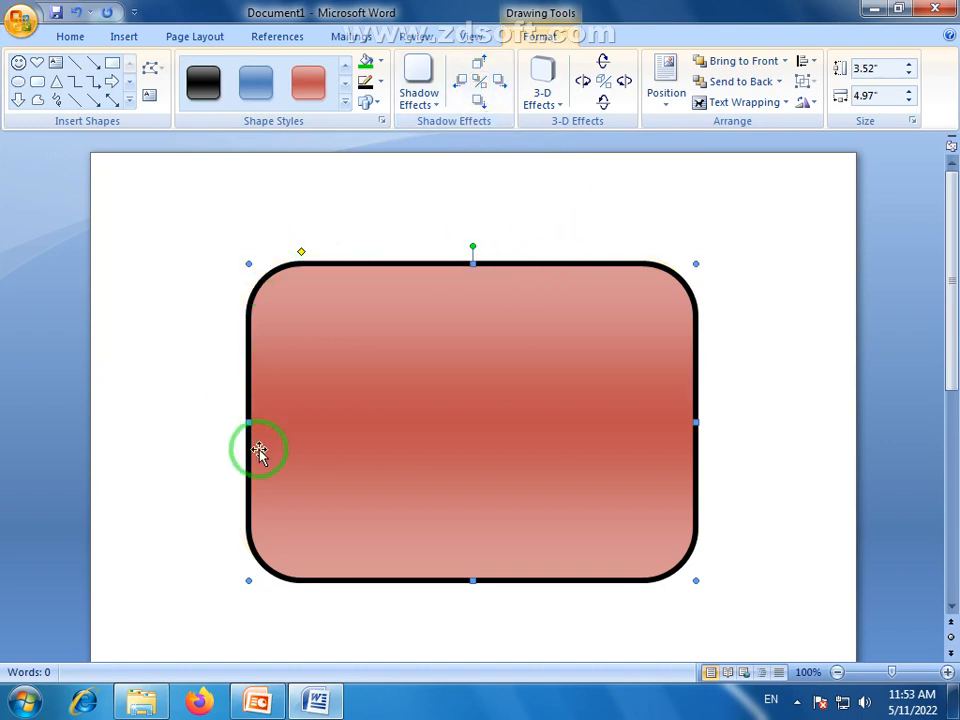
click(479, 86)
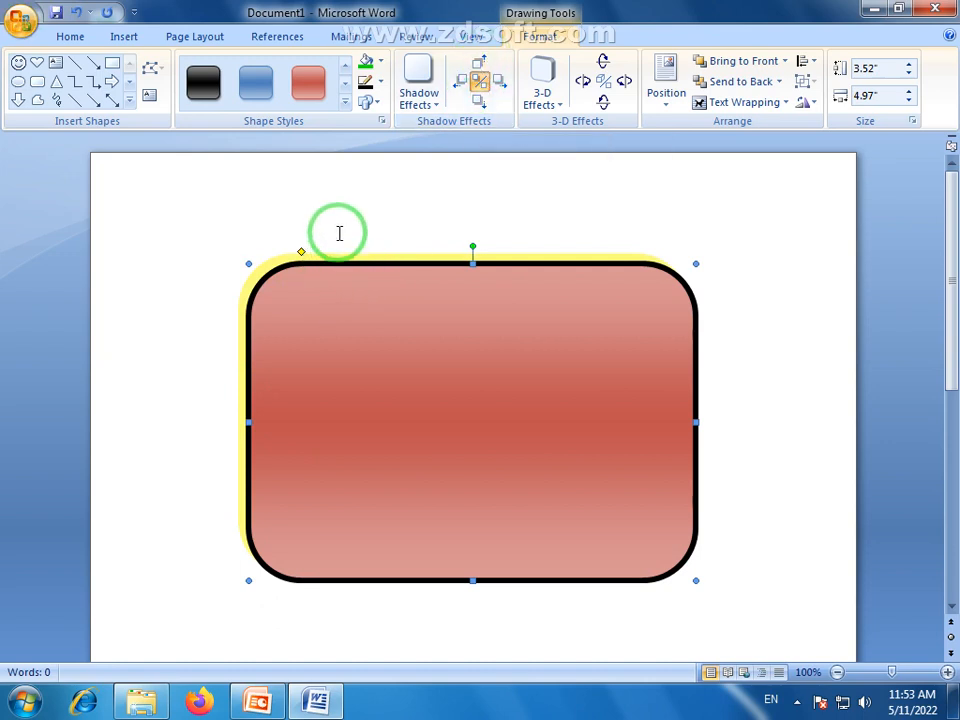
click(480, 68)
click(480, 68)
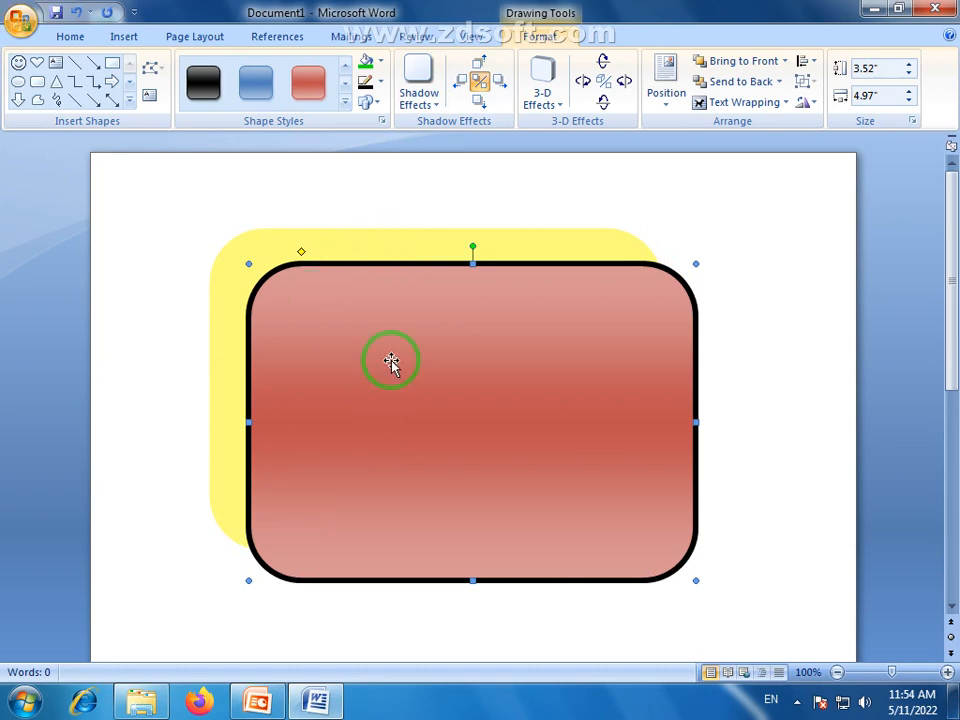
click(481, 85)
click(478, 84)
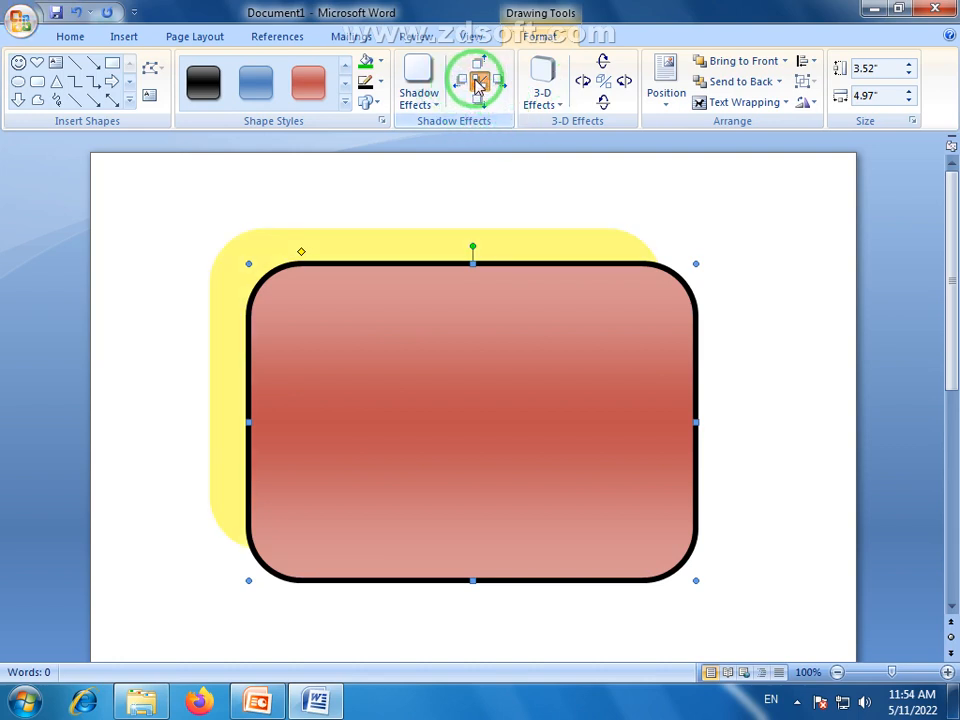
click(479, 86)
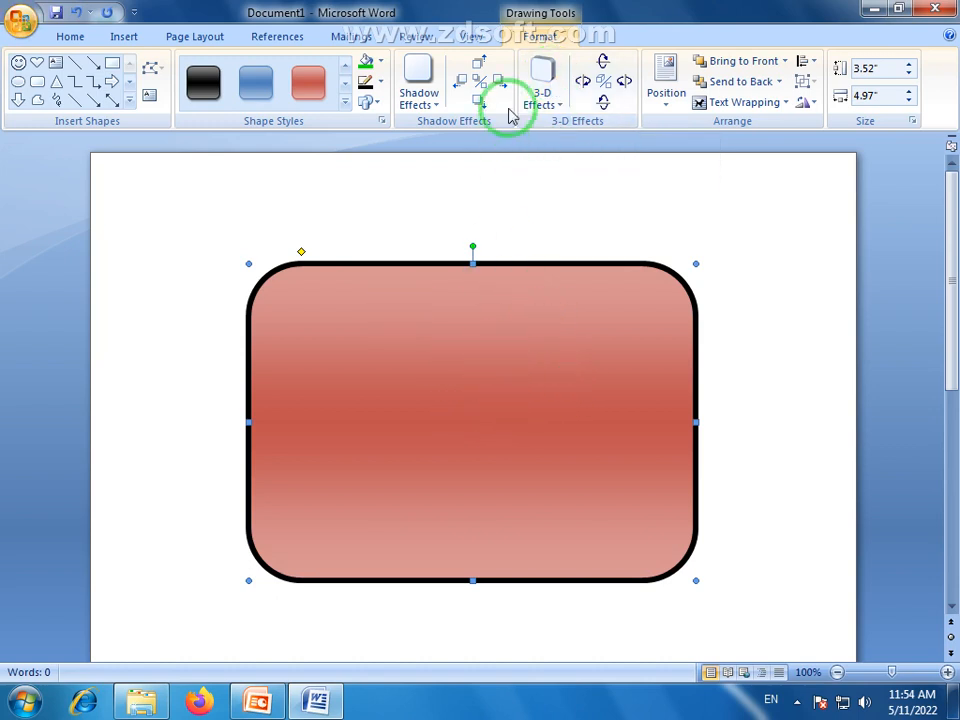
Apply the Parallel 3-D style whose depth extends up and to the right of the rounded rectangle.
click(566, 106)
click(543, 236)
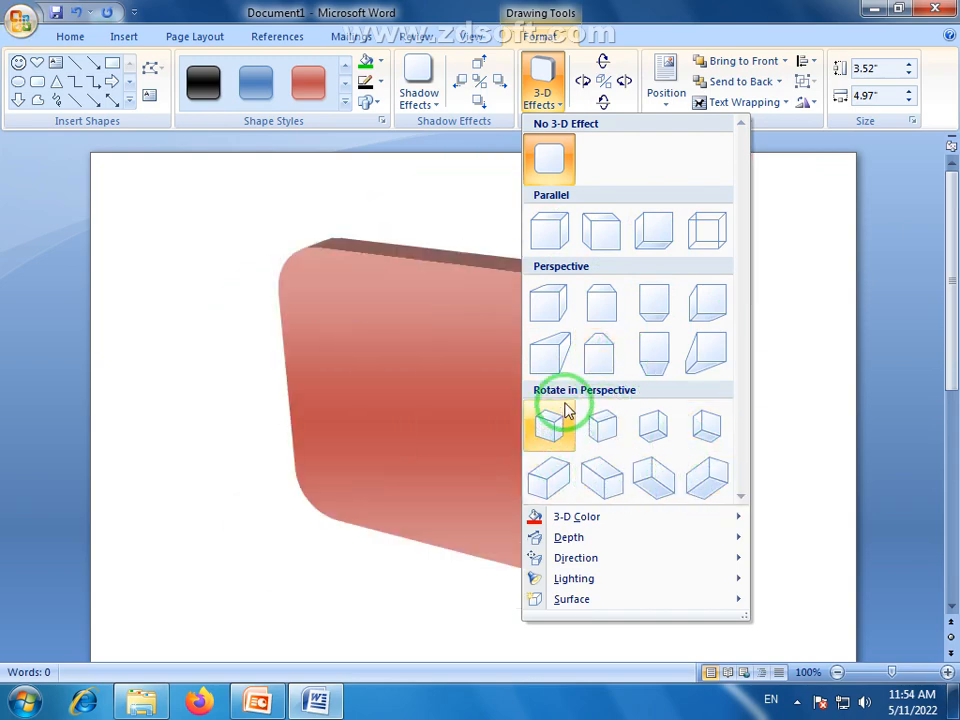
click(555, 226)
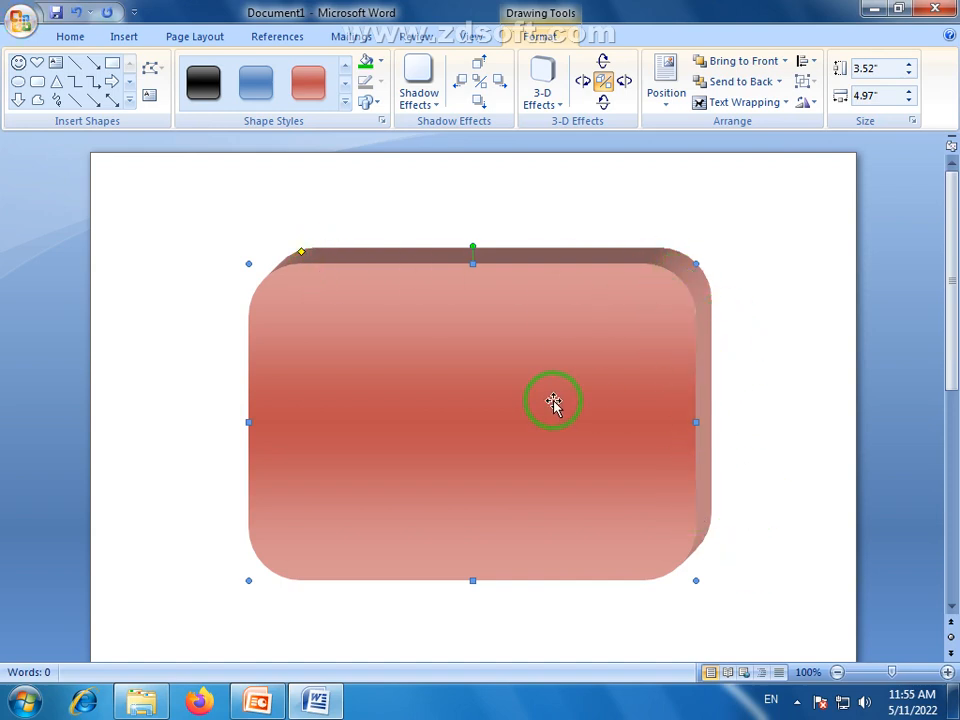
Apply the Parallel 3-D style whose depth extends up and to the left, and set its 3-D color to yellow.
click(558, 108)
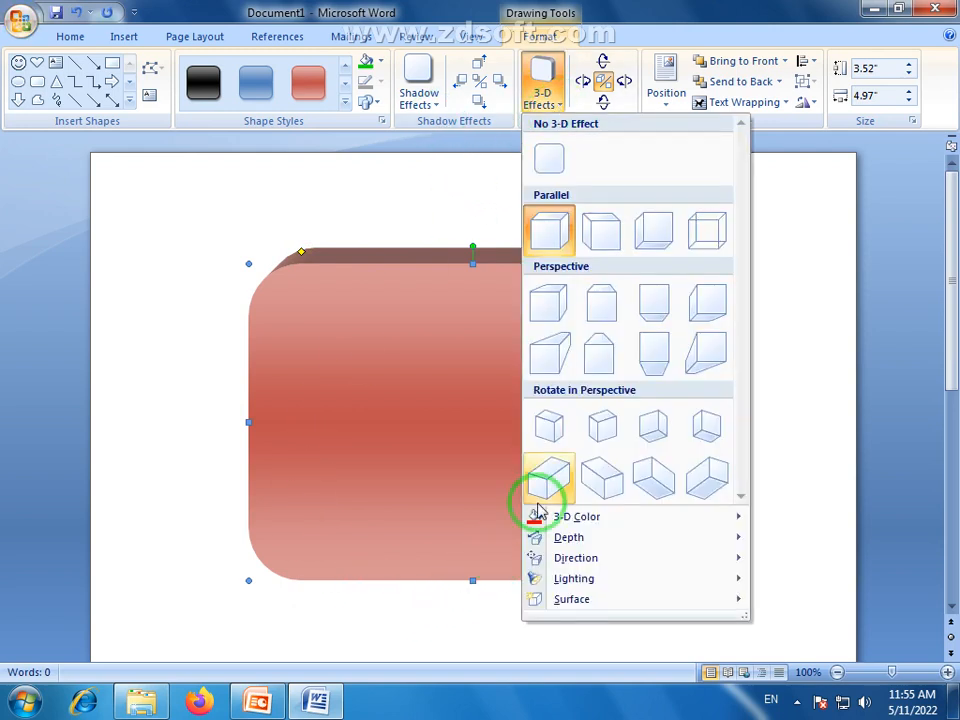
mouse_move(565, 520)
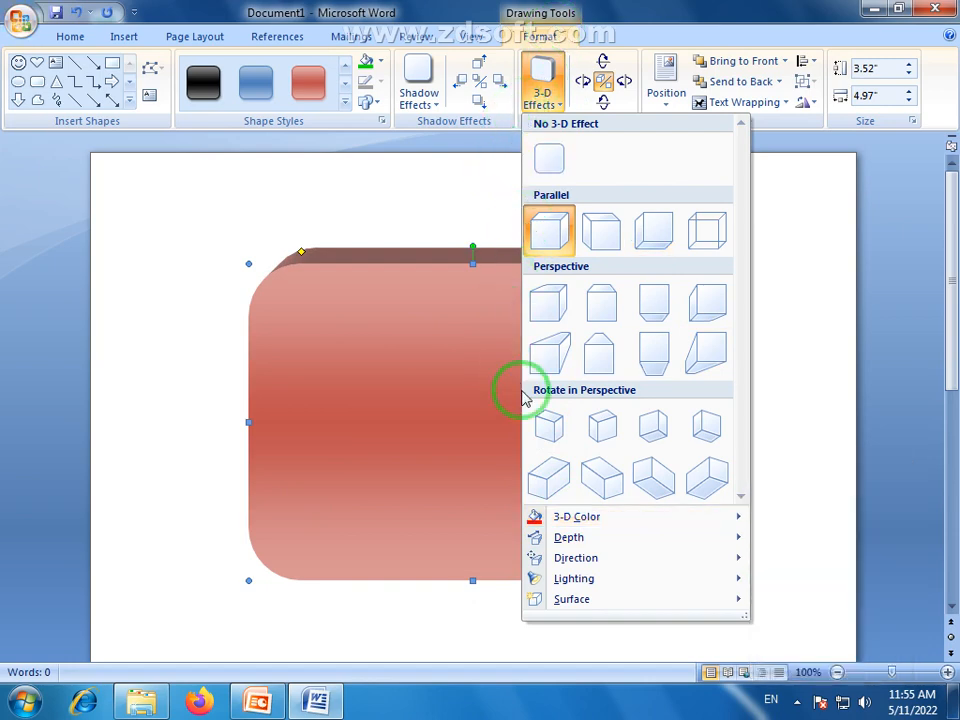
click(605, 245)
click(556, 104)
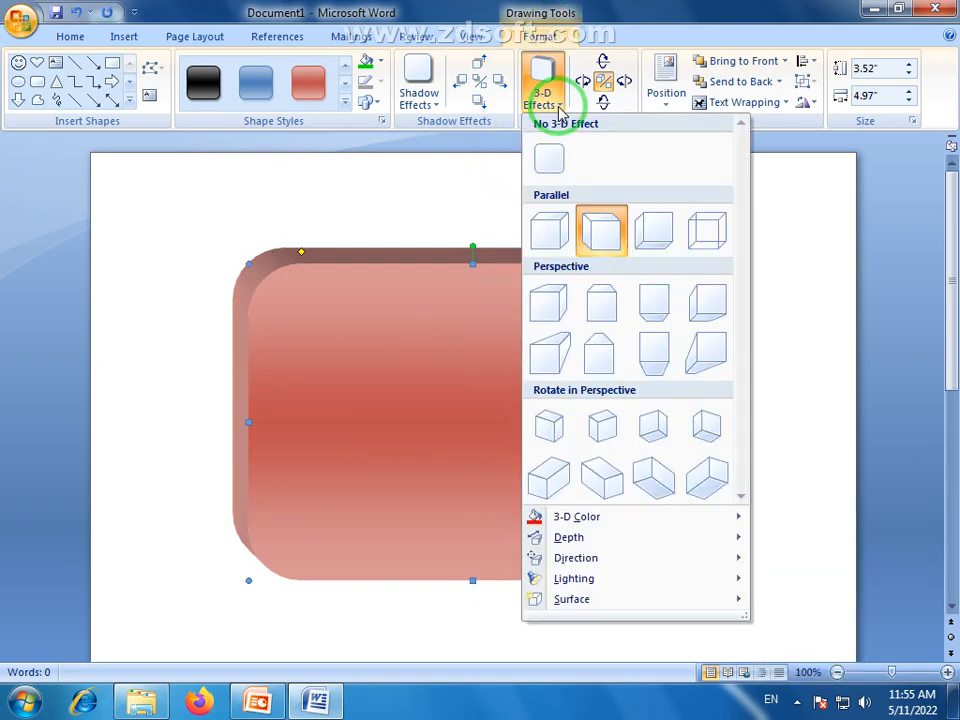
mouse_move(688, 531)
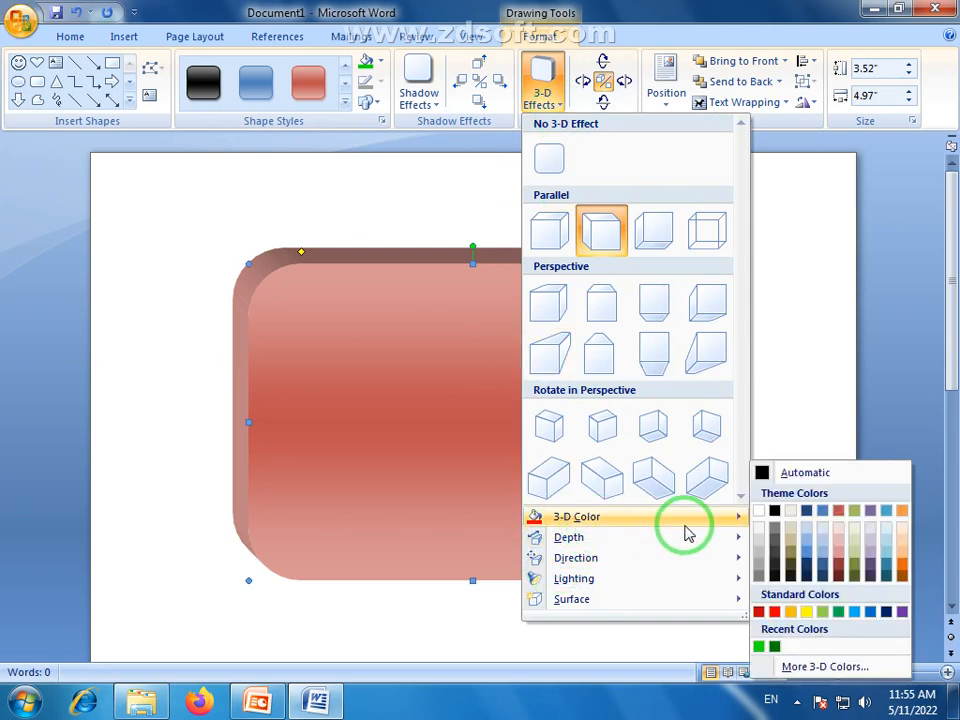
click(806, 613)
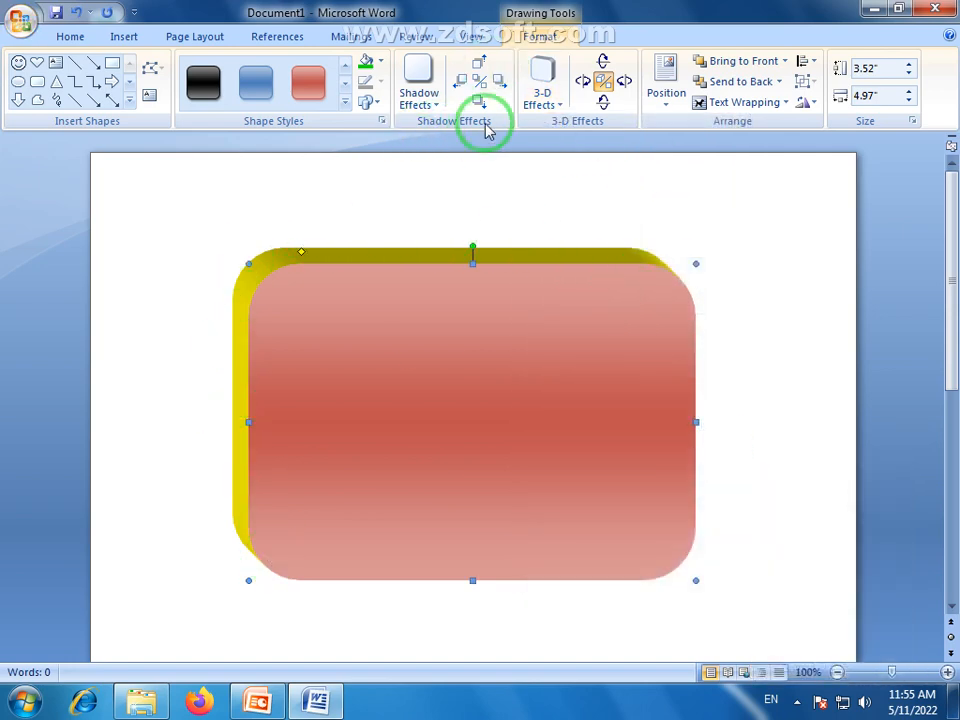
Set the depth of the rounded rectangle's 3-D effect to 72 pt.
click(563, 110)
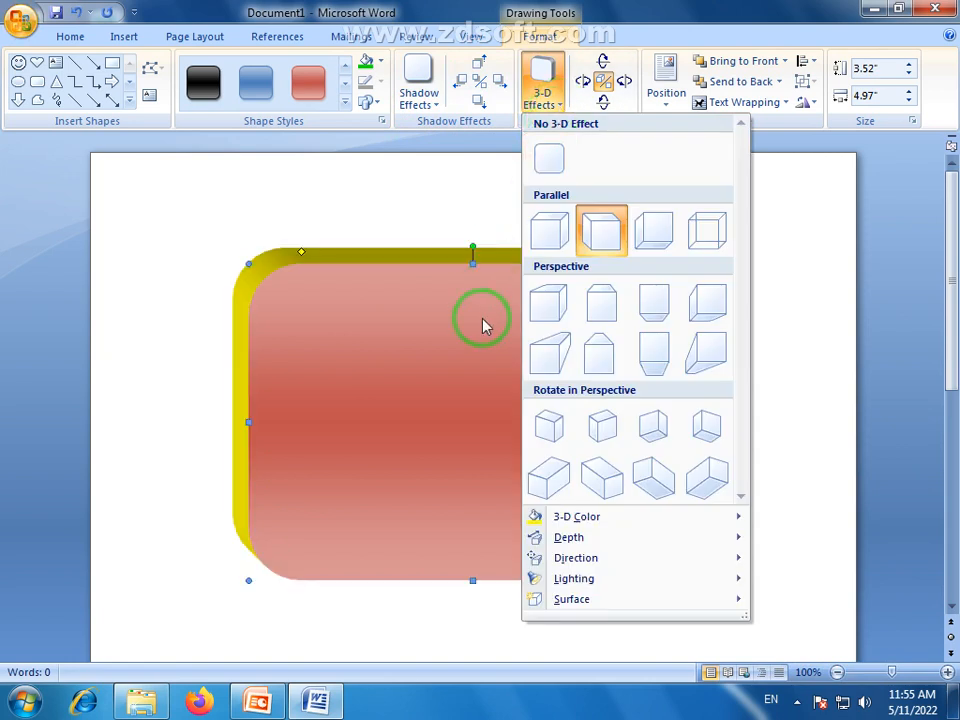
mouse_move(604, 546)
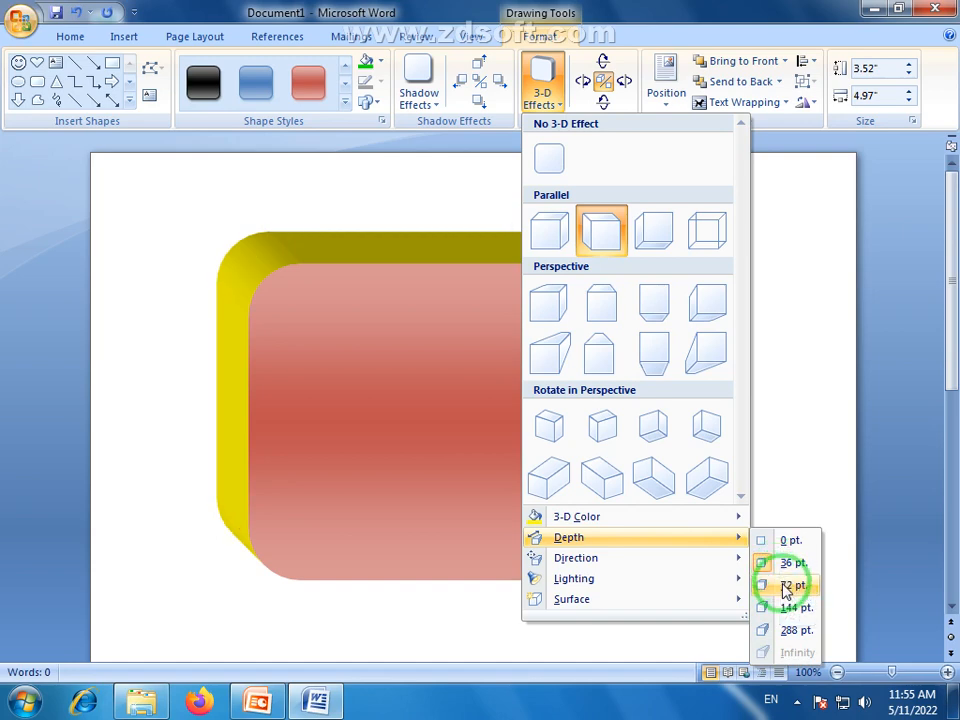
click(788, 566)
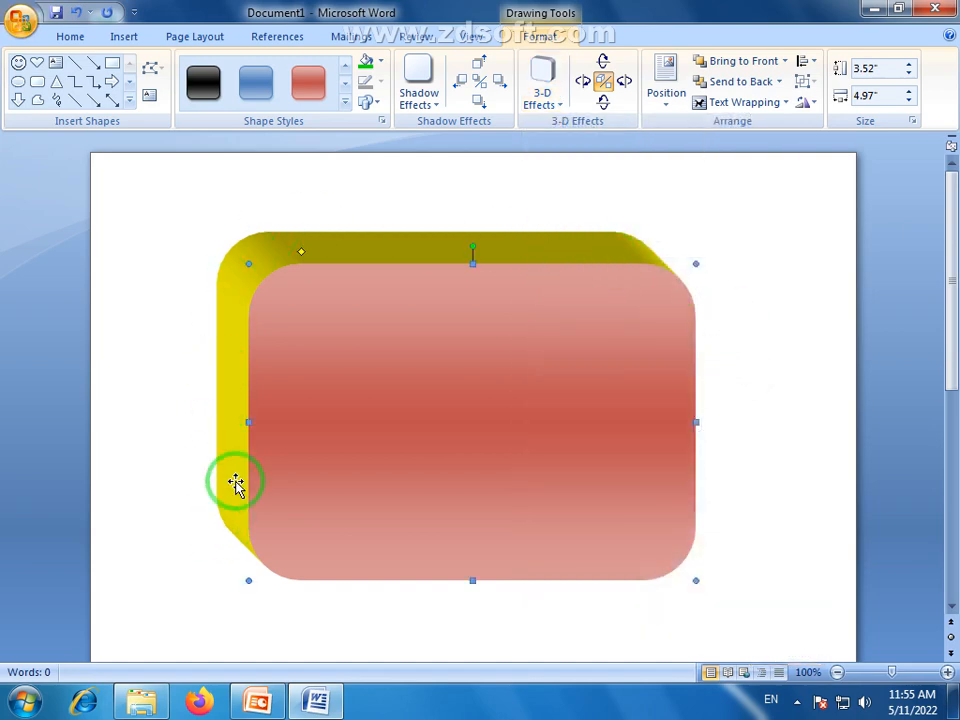
Preview the Direction, Lighting and Surface options of the rounded rectangle's 3-D effect without applying any of them.
click(557, 108)
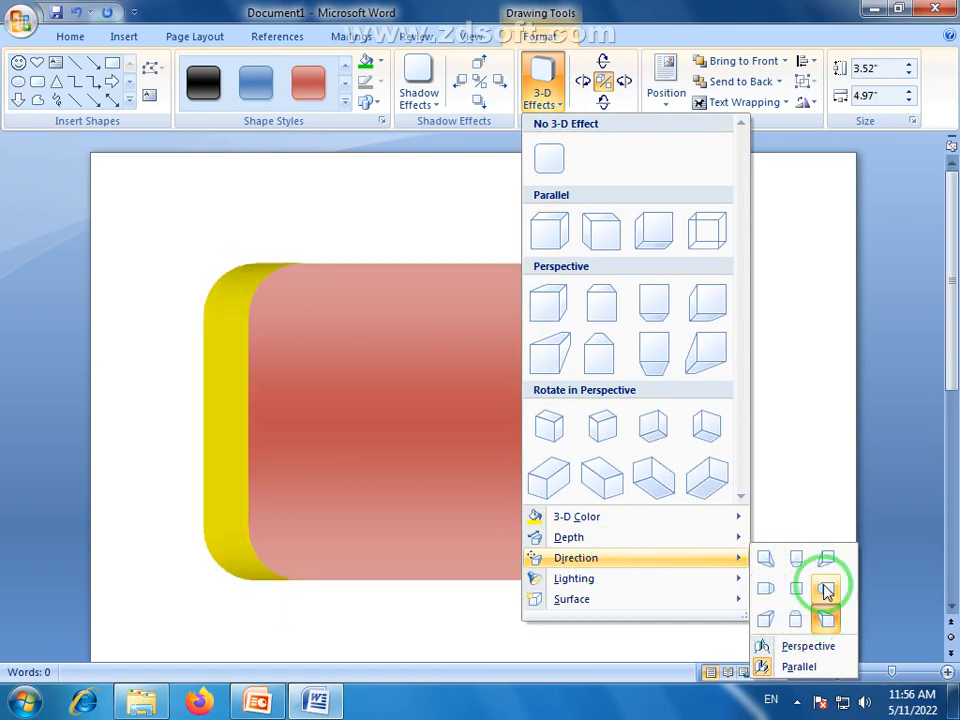
mouse_move(636, 582)
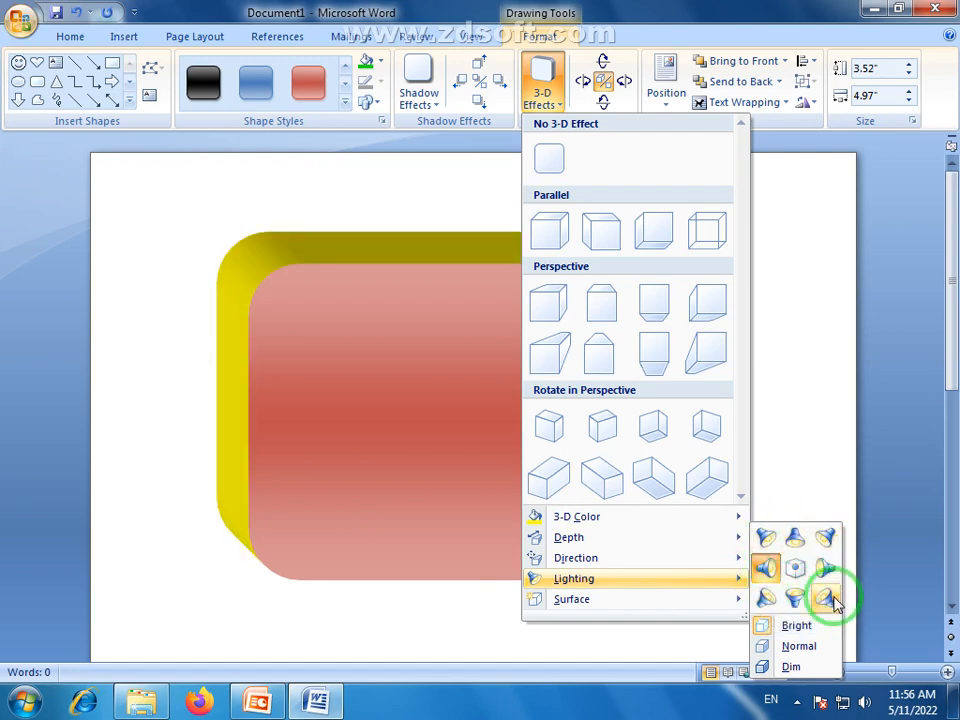
mouse_move(590, 612)
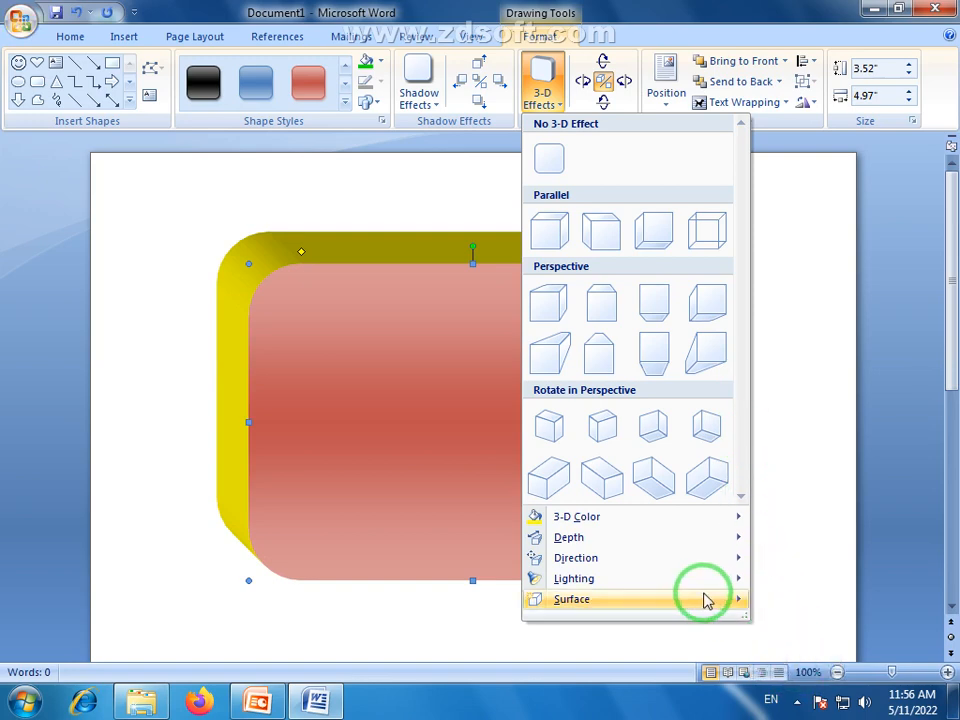
mouse_move(705, 600)
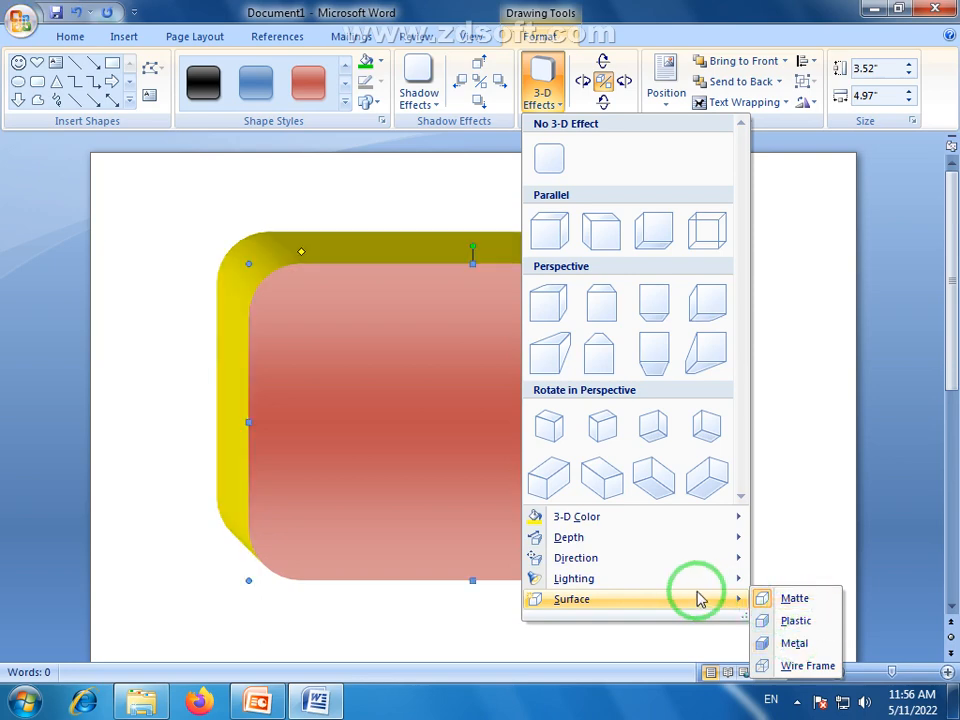
click(805, 494)
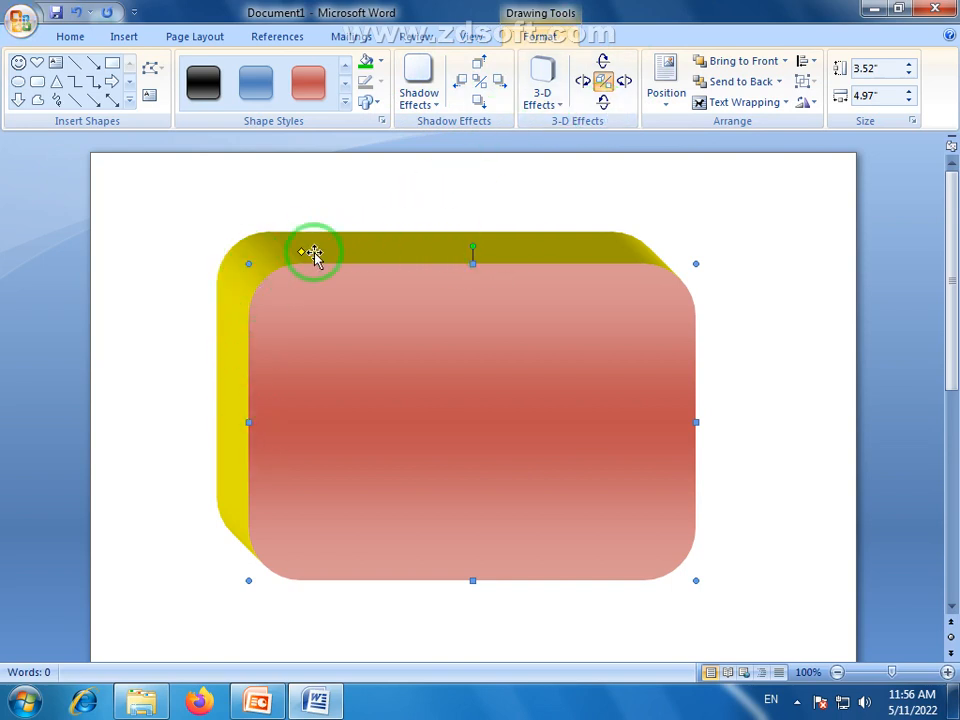
Tilt the 3-D rounded rectangle to the right in repeated increments until its front face looks narrow.
click(625, 84)
click(628, 83)
click(628, 83)
click(628, 83)
click(628, 83)
click(628, 83)
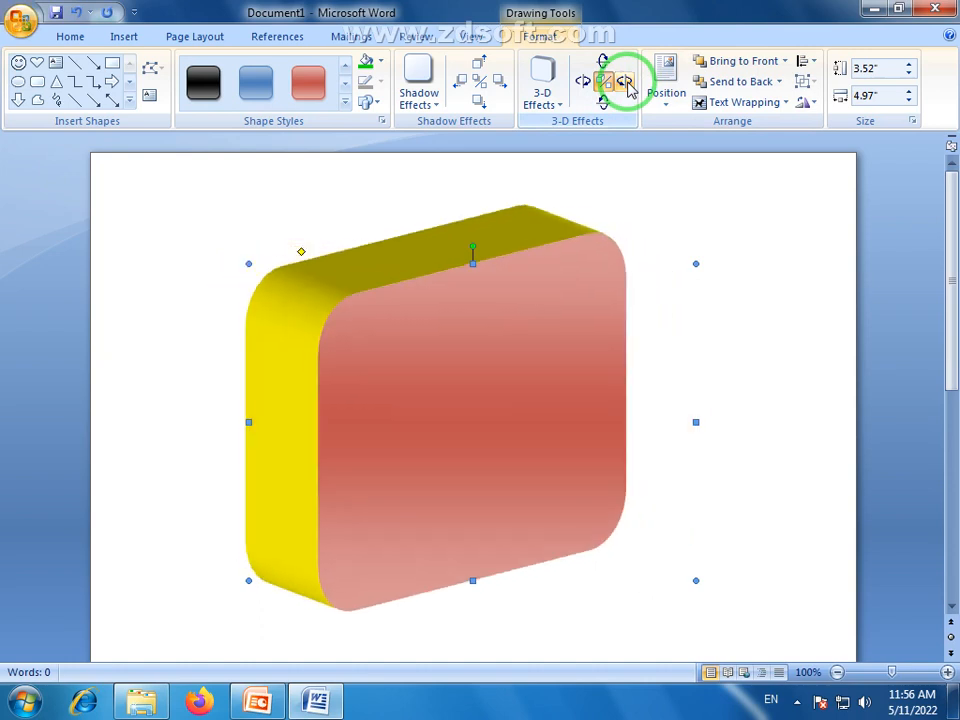
click(628, 83)
click(628, 83)
click(628, 86)
click(628, 86)
click(628, 86)
Tilt the 3-D rounded rectangle back to the left until its front face is nearly full width.
click(585, 88)
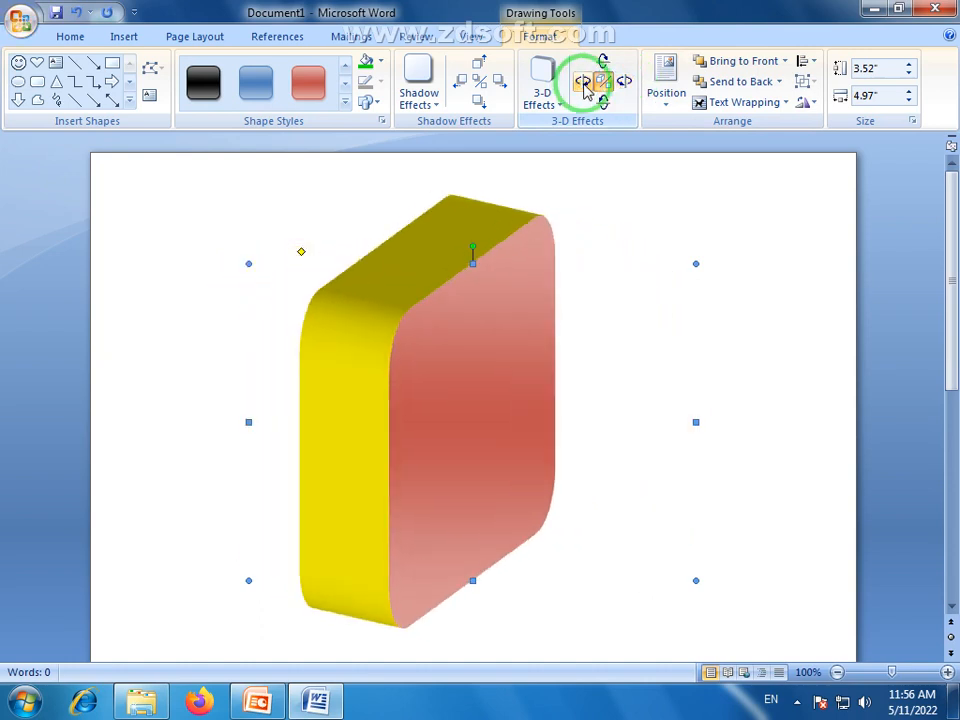
click(585, 88)
click(585, 88)
click(585, 88)
click(585, 88)
click(585, 88)
click(585, 88)
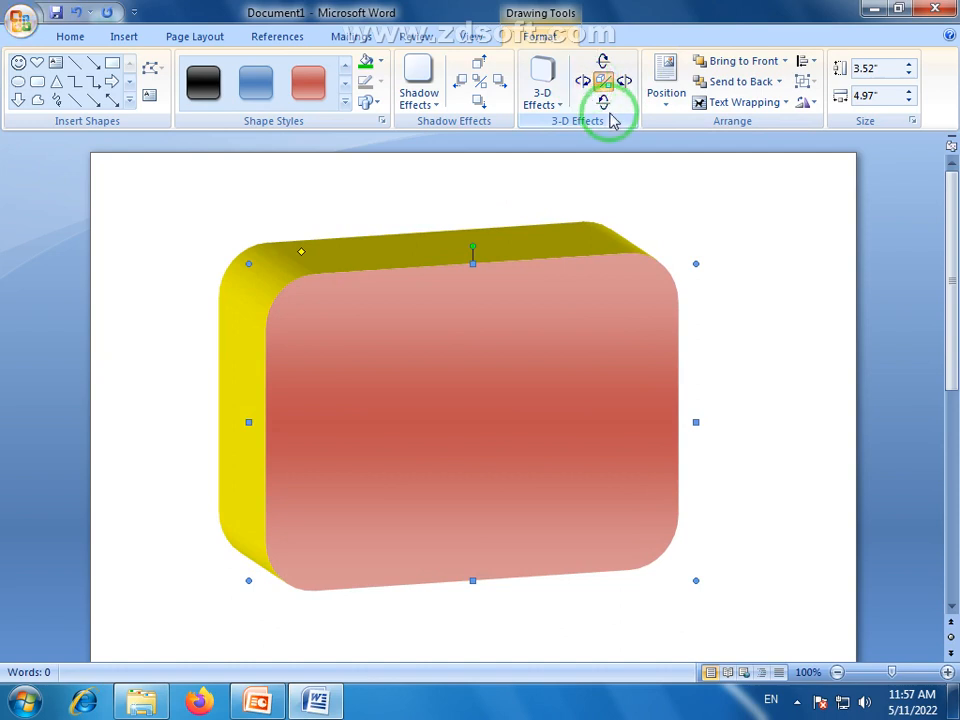
Tilt the 3-D rounded rectangle down in repeated increments to expose more of its upper side.
click(603, 101)
click(608, 112)
click(608, 112)
click(608, 112)
click(608, 112)
click(608, 112)
click(608, 112)
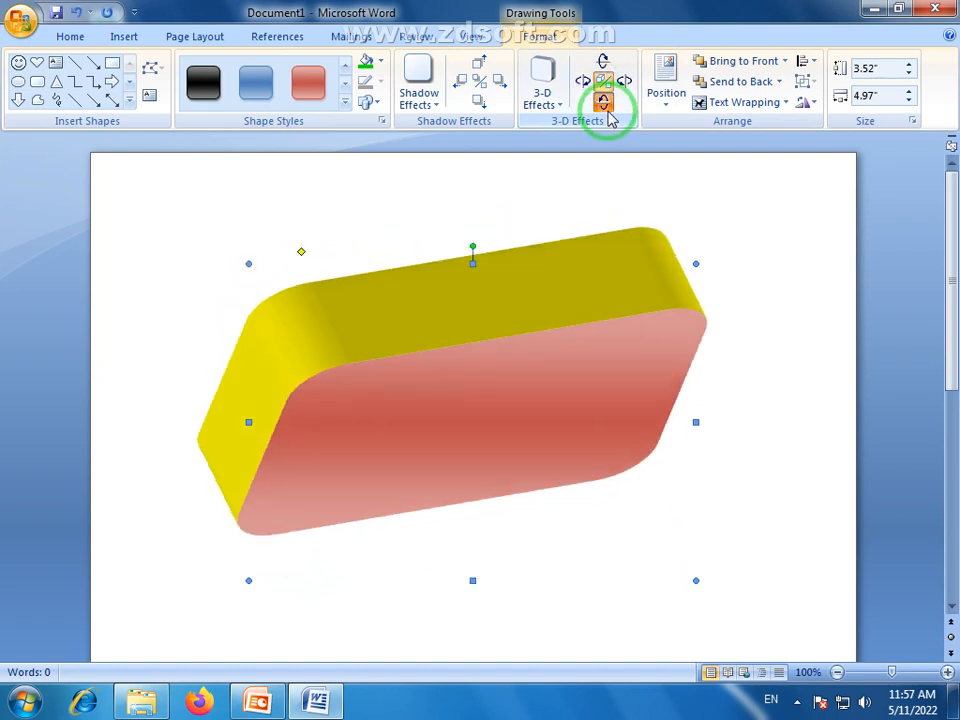
click(608, 112)
click(608, 112)
Tilt the 3-D rounded rectangle back up several increments, ending with a slight tilt down.
click(603, 63)
click(603, 63)
click(603, 63)
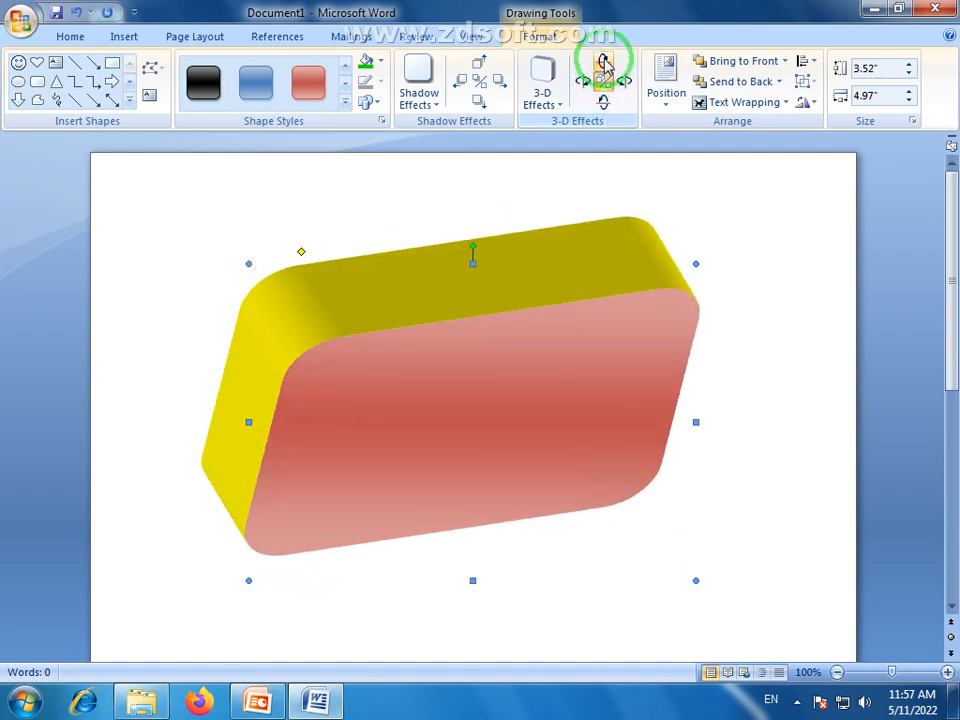
click(605, 62)
click(605, 62)
click(605, 62)
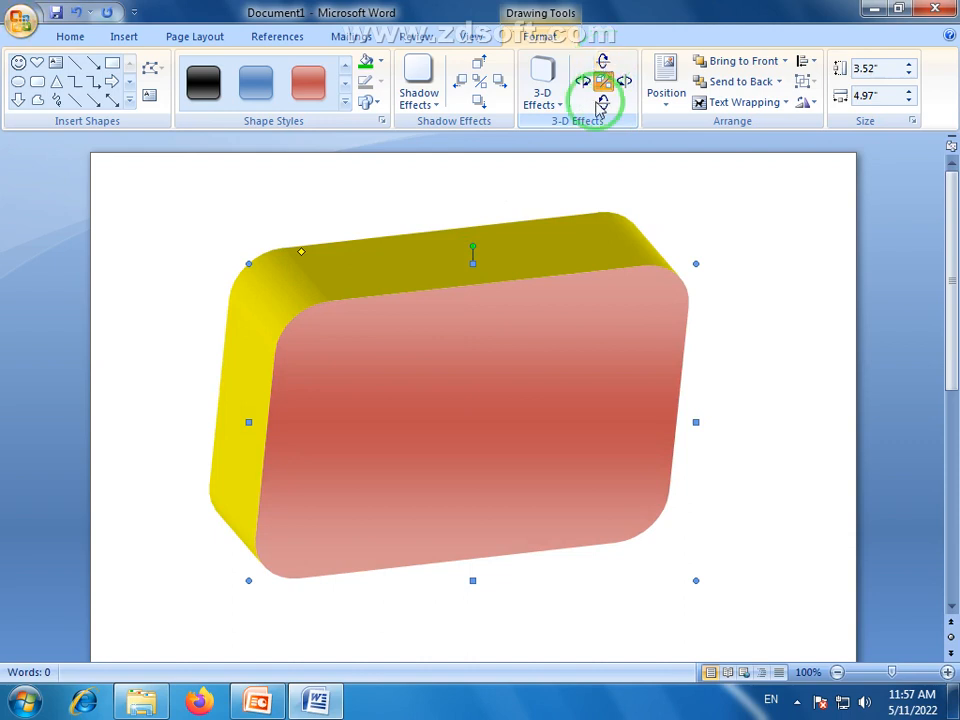
click(603, 103)
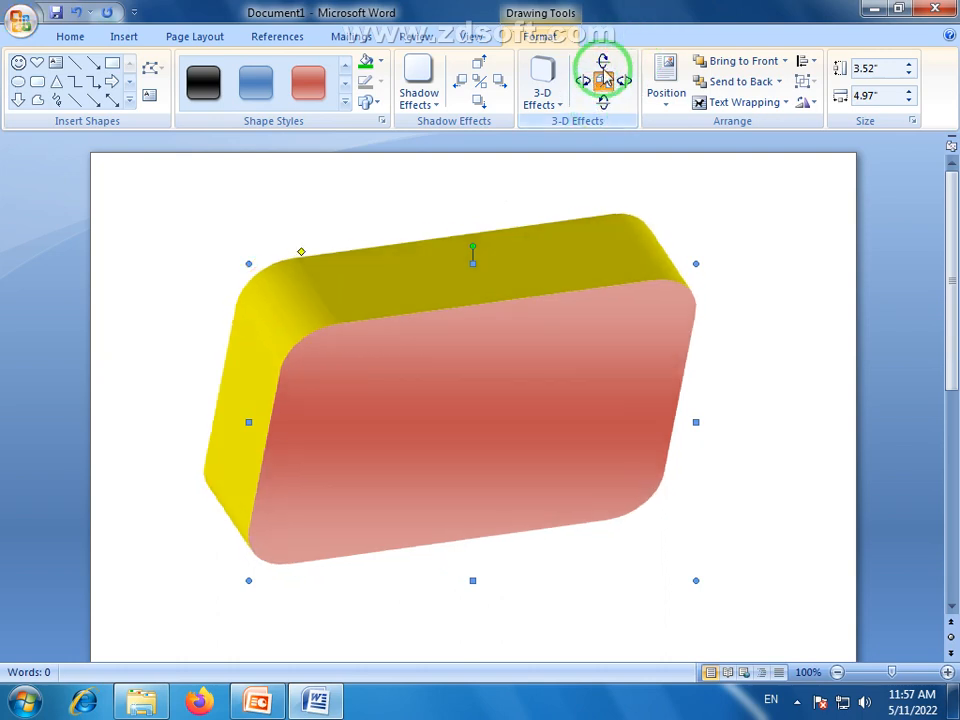
Tilt the 3-D rounded rectangle up until the yellow depth shows along its lower side.
click(604, 63)
click(604, 63)
click(604, 63)
click(604, 63)
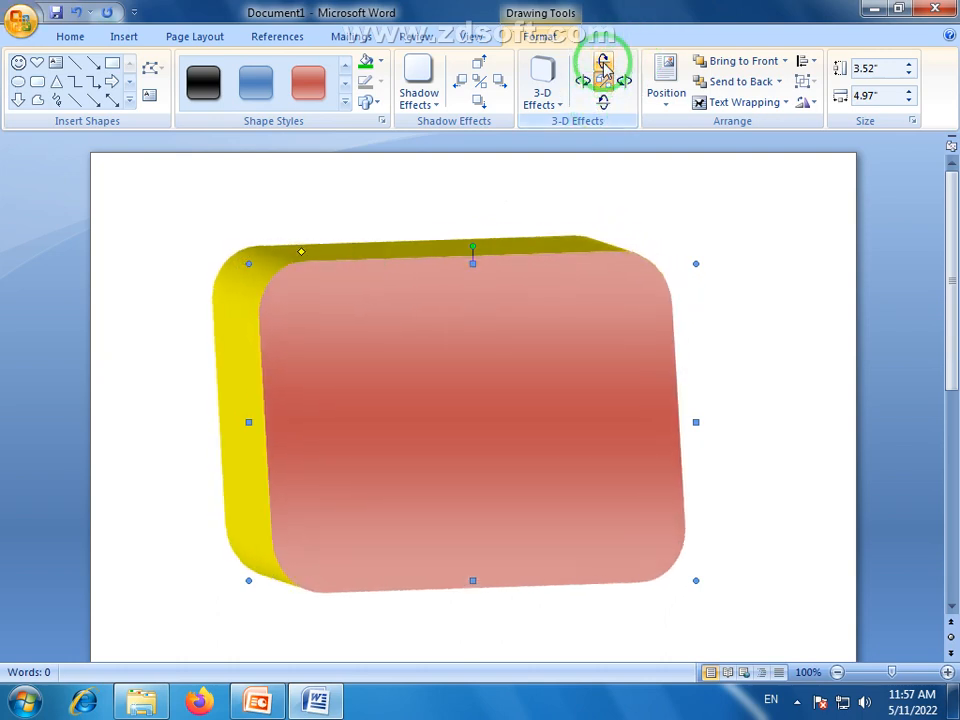
click(602, 62)
click(603, 62)
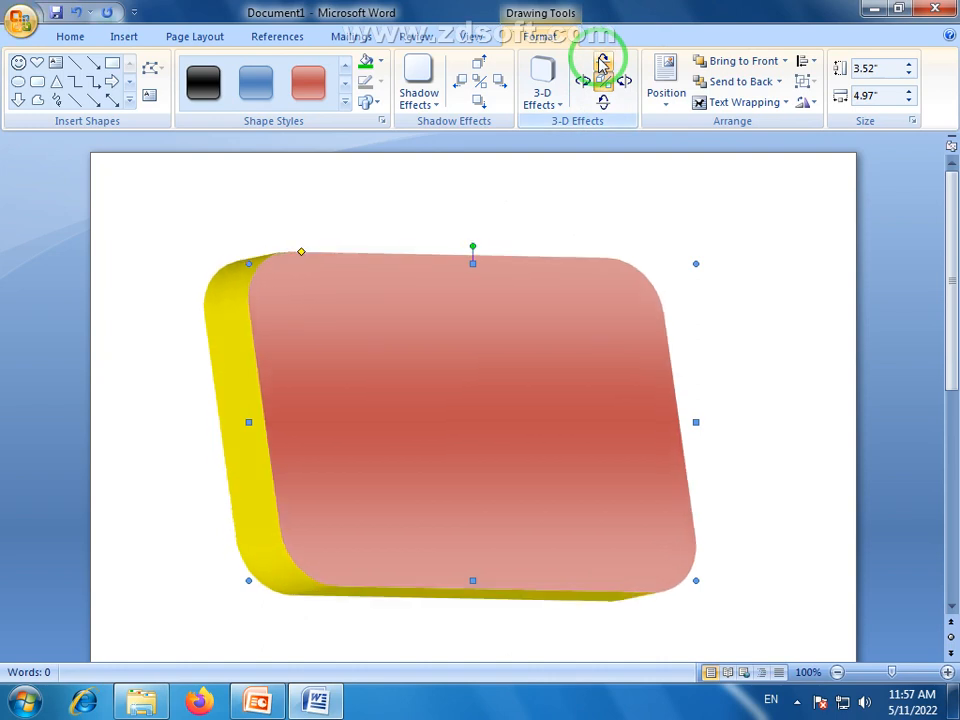
click(603, 62)
click(603, 62)
click(603, 62)
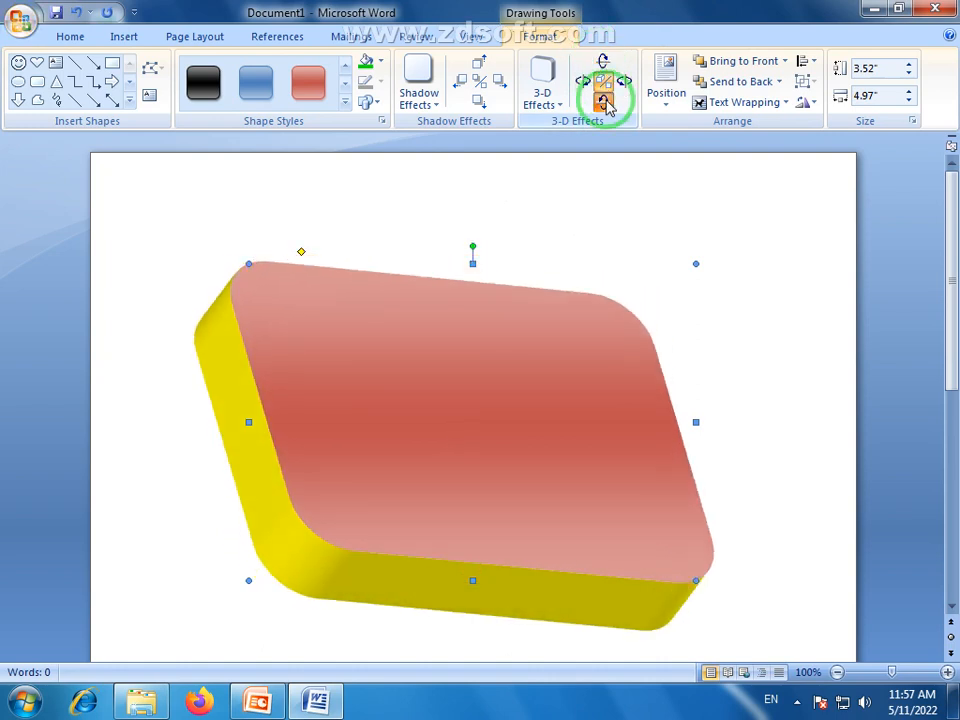
Tilt the 3-D rounded rectangle down slightly, and tilt it farther up until it lies nearly flat.
click(604, 102)
click(604, 102)
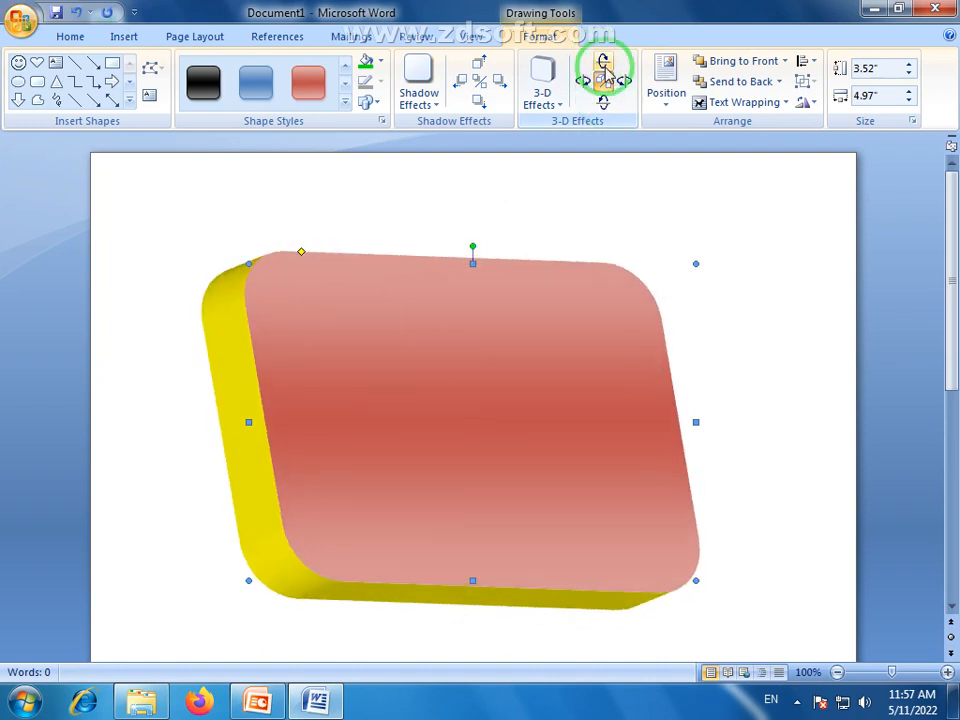
click(604, 63)
click(604, 63)
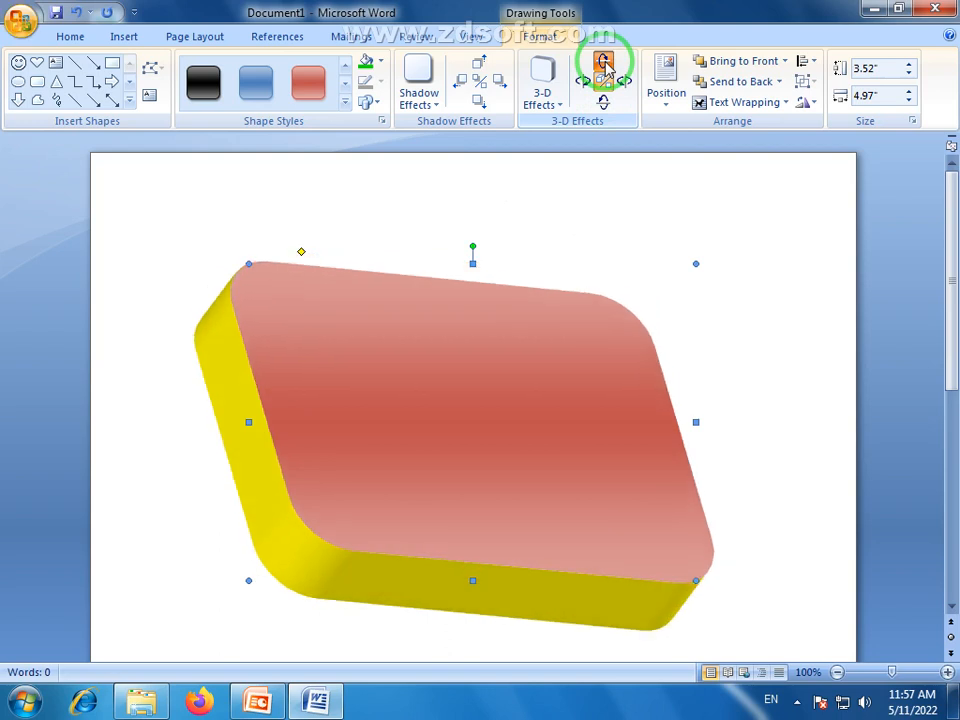
click(604, 63)
click(604, 63)
click(604, 63)
click(604, 63)
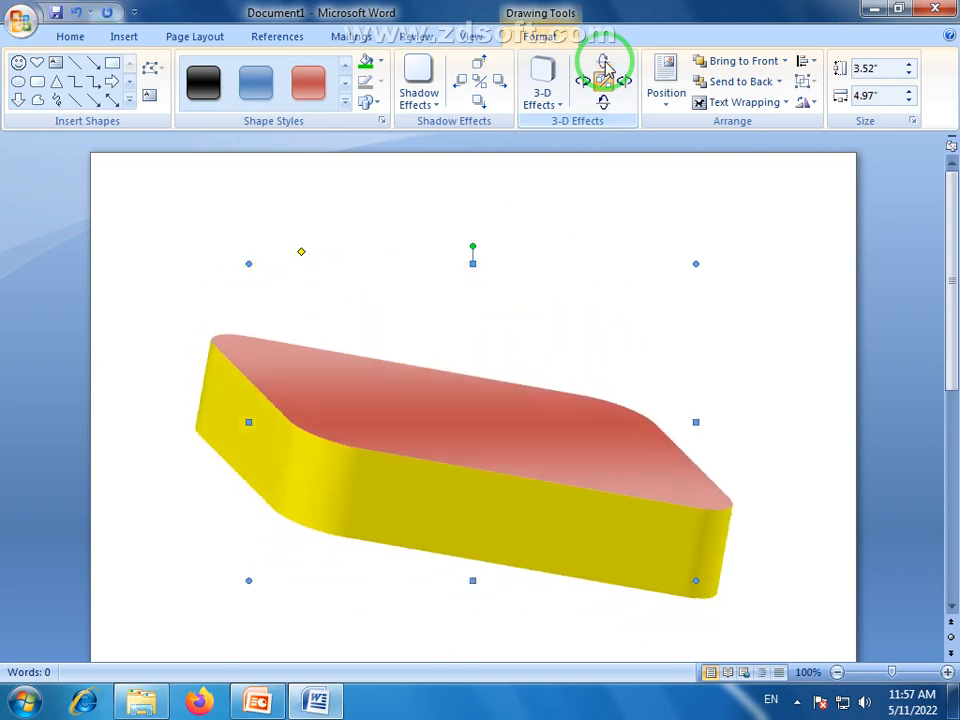
Tilt the nearly flat 3-D rounded rectangle back down to raise its front face.
click(604, 103)
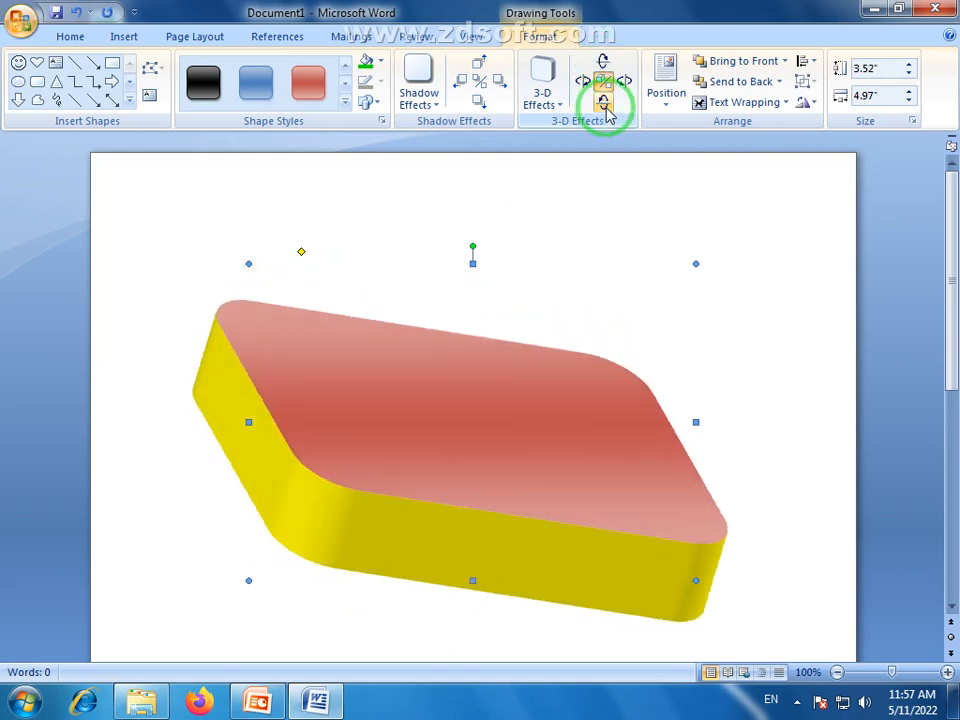
click(606, 106)
click(606, 106)
click(606, 106)
click(606, 106)
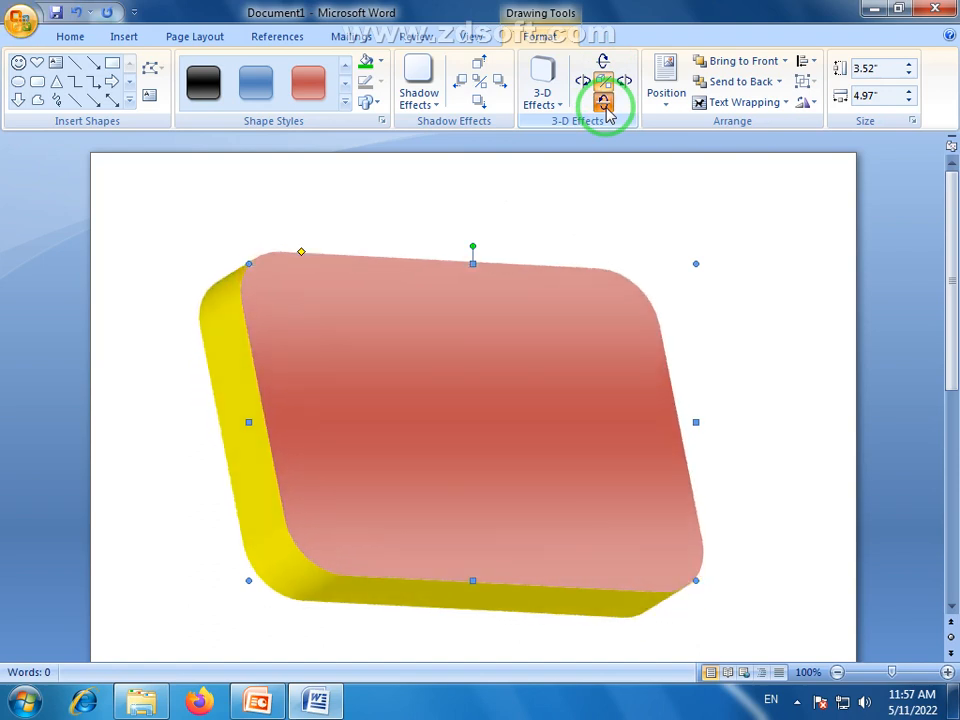
click(606, 106)
Adjust the 3-D tilt left, right and down until the yellow depth shows on the shape's upper and left sides.
click(583, 84)
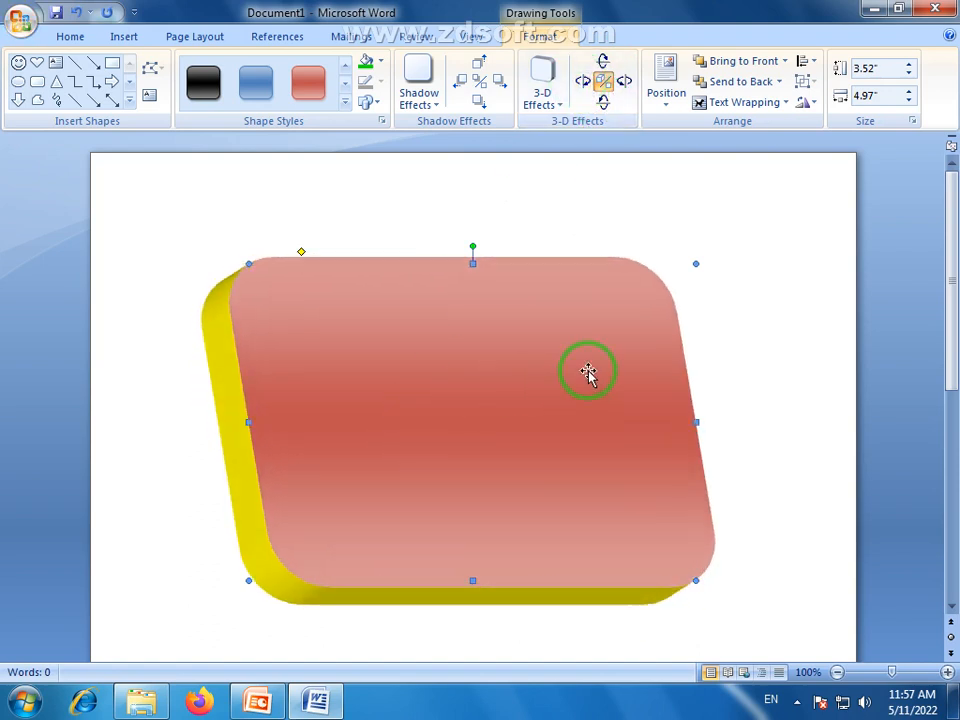
click(603, 103)
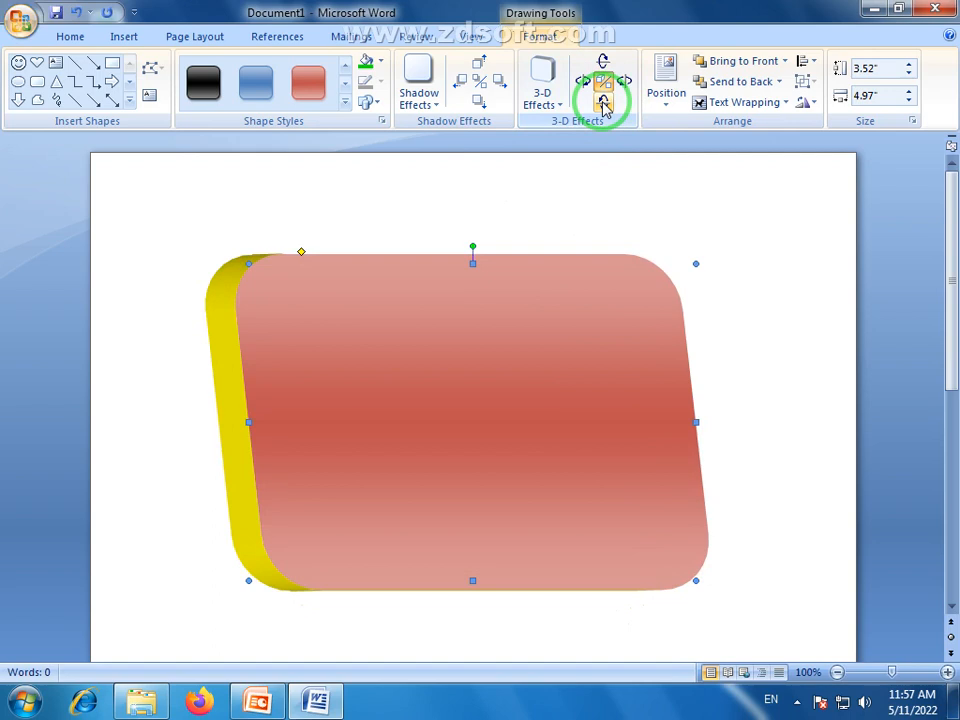
click(583, 84)
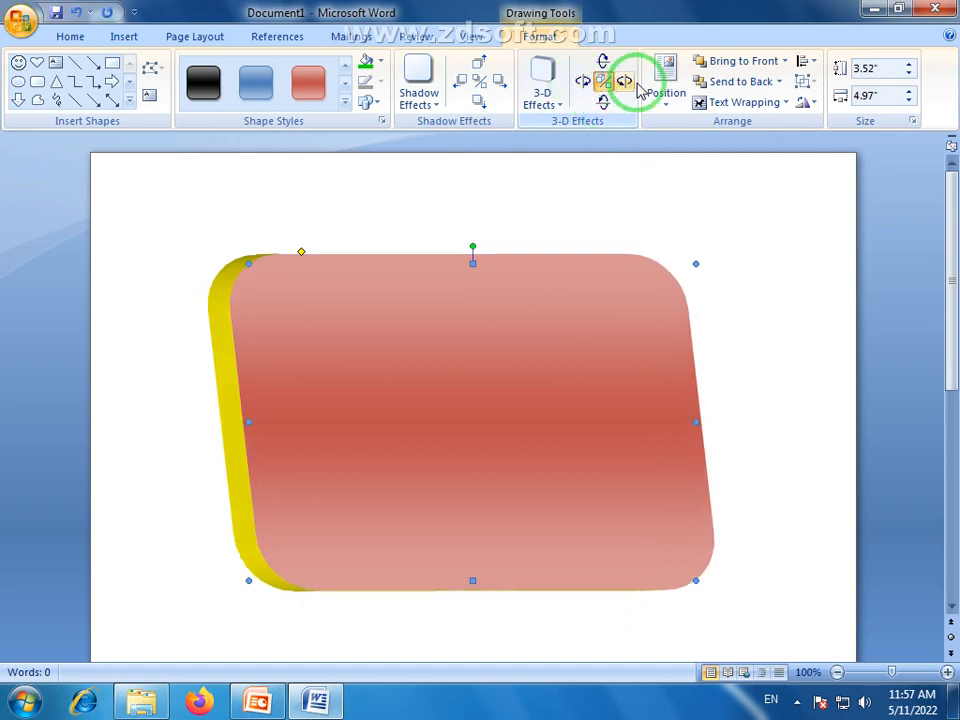
click(626, 83)
click(603, 103)
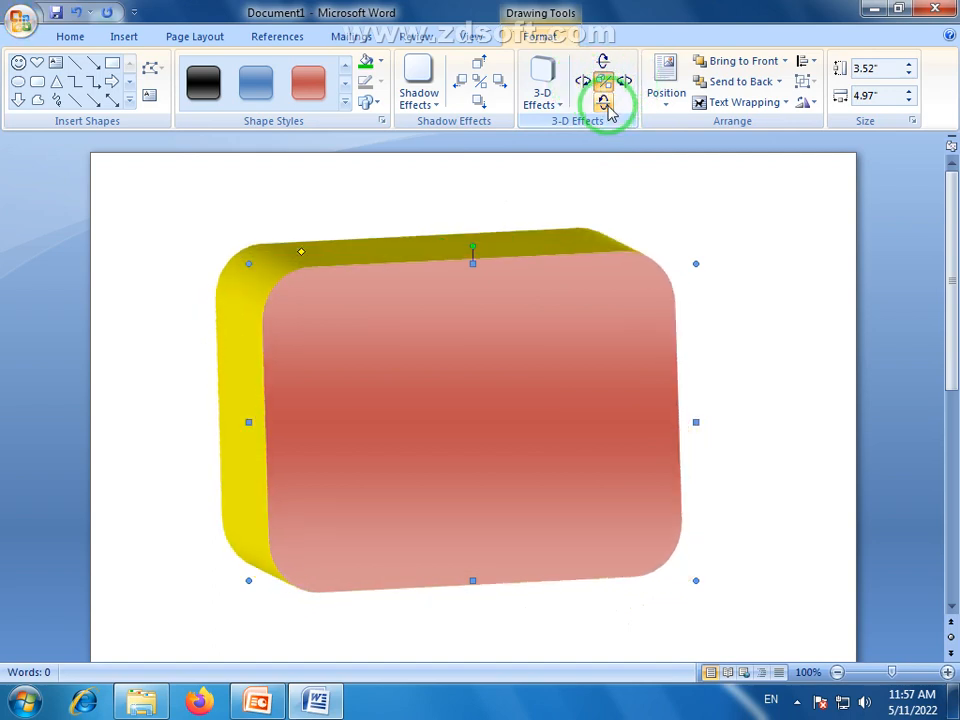
click(605, 104)
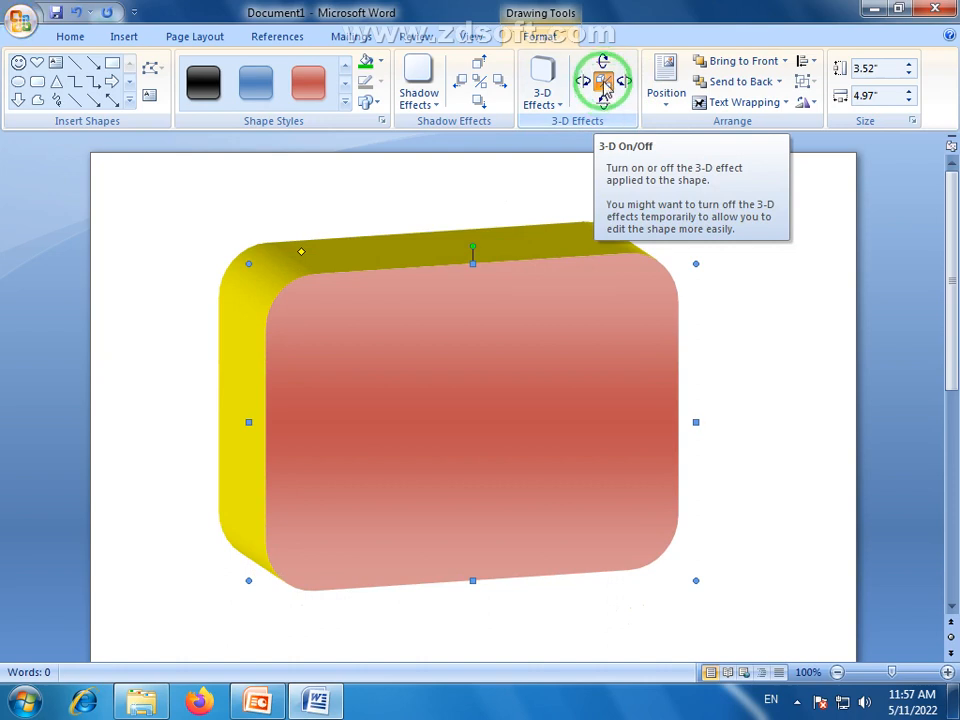
Toggle the rounded rectangle's 3-D effect off and on, leaving it switched off.
click(606, 82)
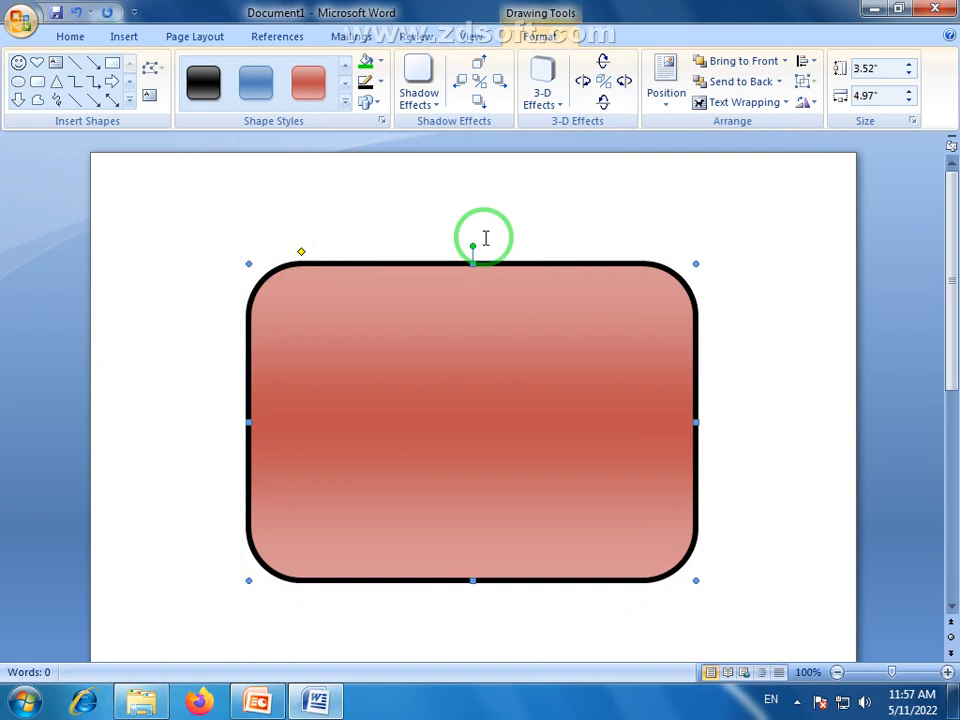
click(605, 84)
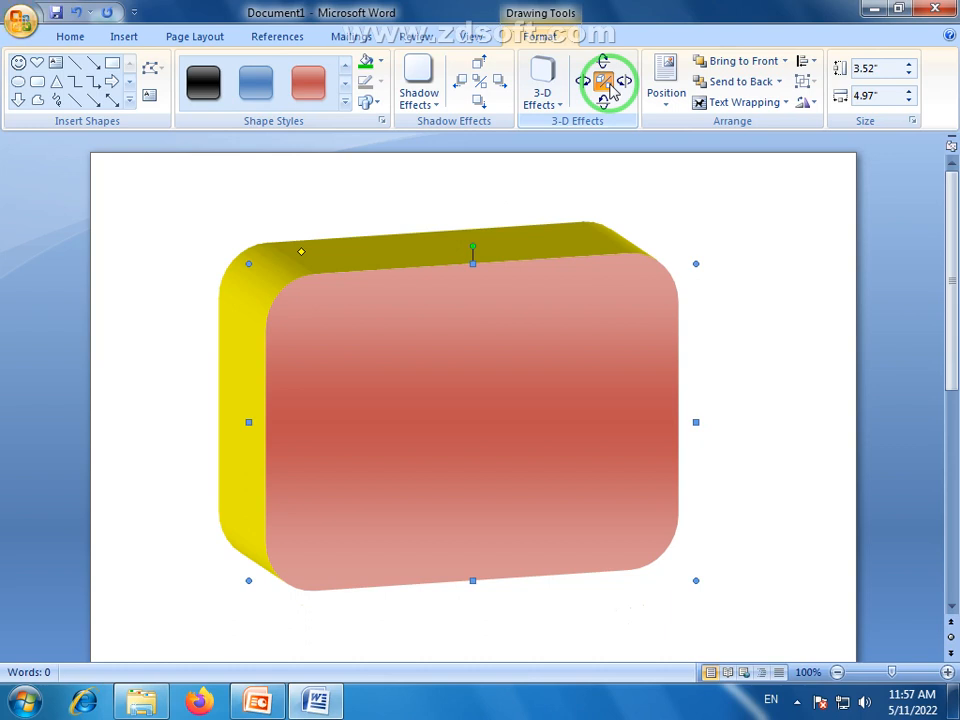
click(606, 83)
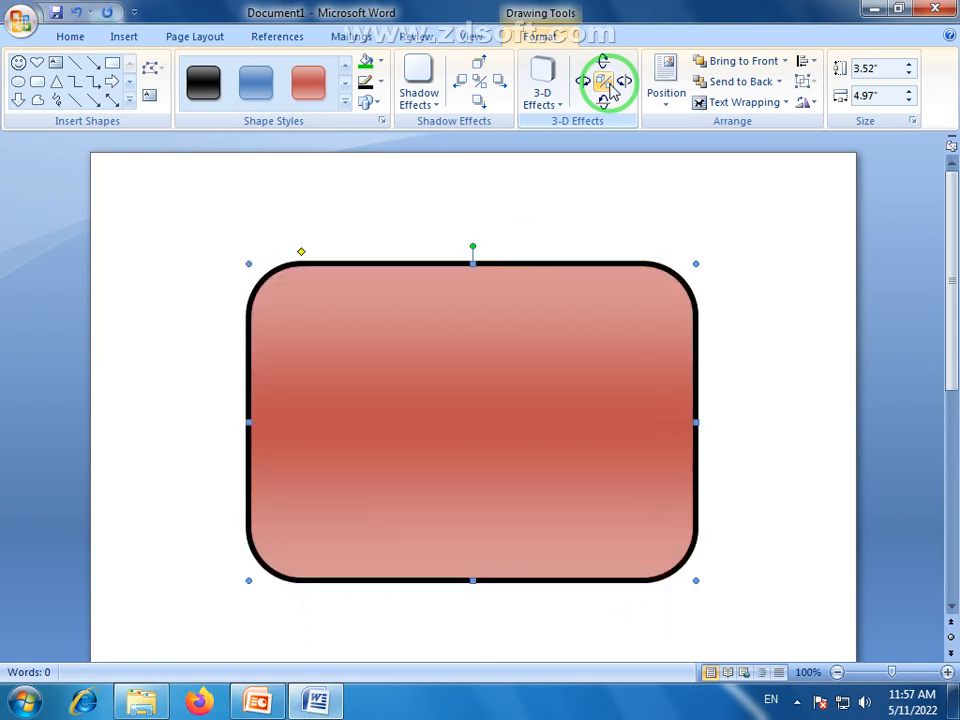
Reselect the rounded rectangle and move it slightly to the right on the page.
click(735, 334)
click(480, 390)
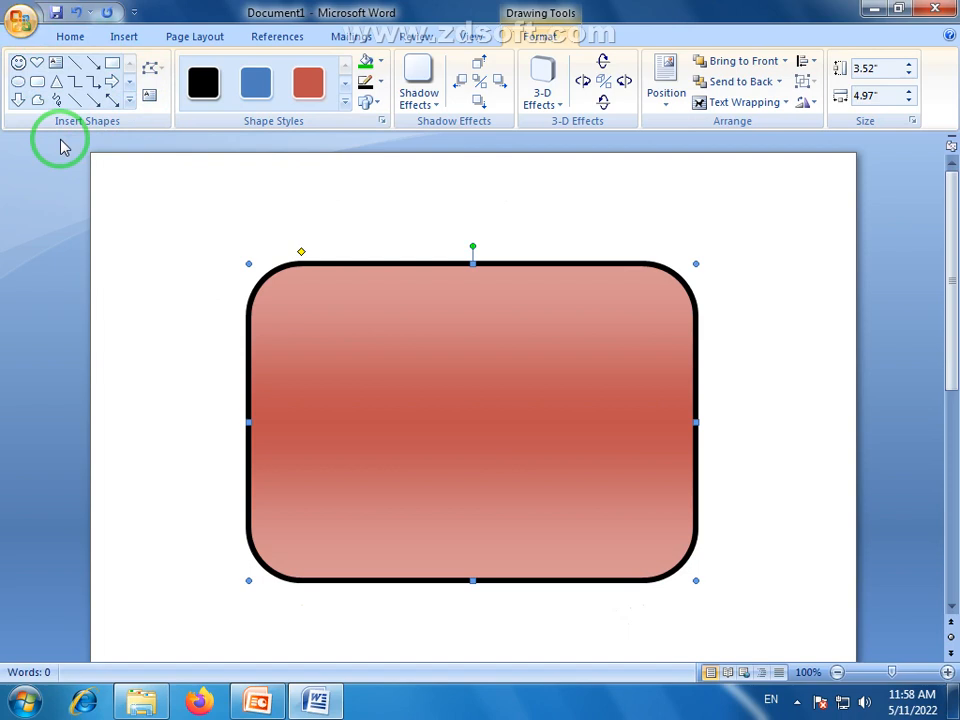
mouse_move(476, 422)
mouse_down()
mouse_move(506, 422)
mouse_move(484, 422)
mouse_up()
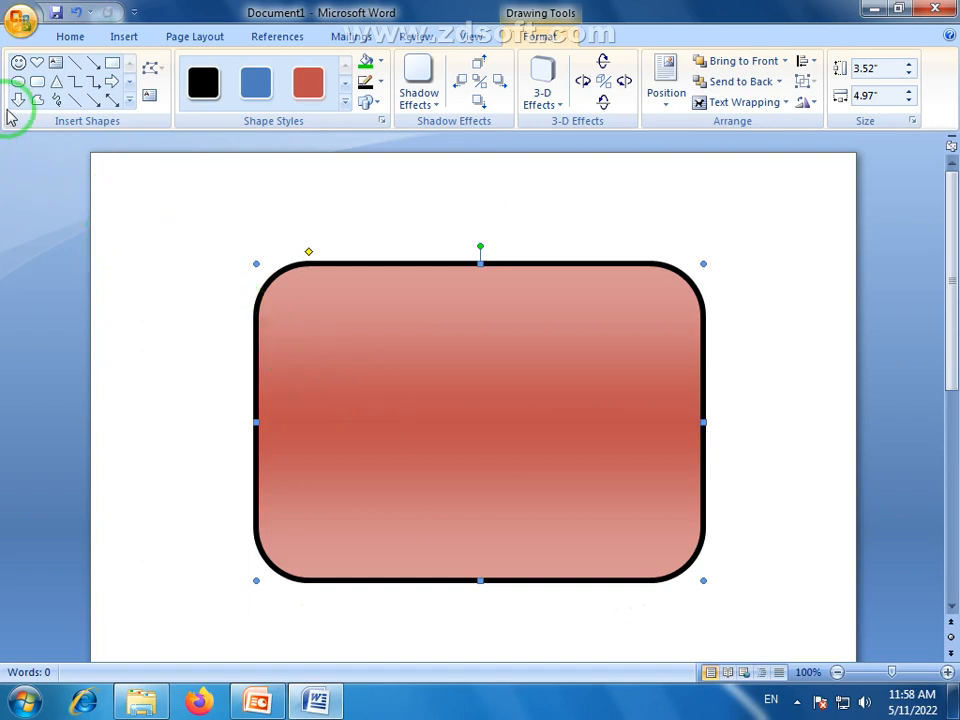
Draw a heart about 2.78" by 2.8" over the rounded rectangle's right side, and apply the blue shape style with white outline.
click(37, 63)
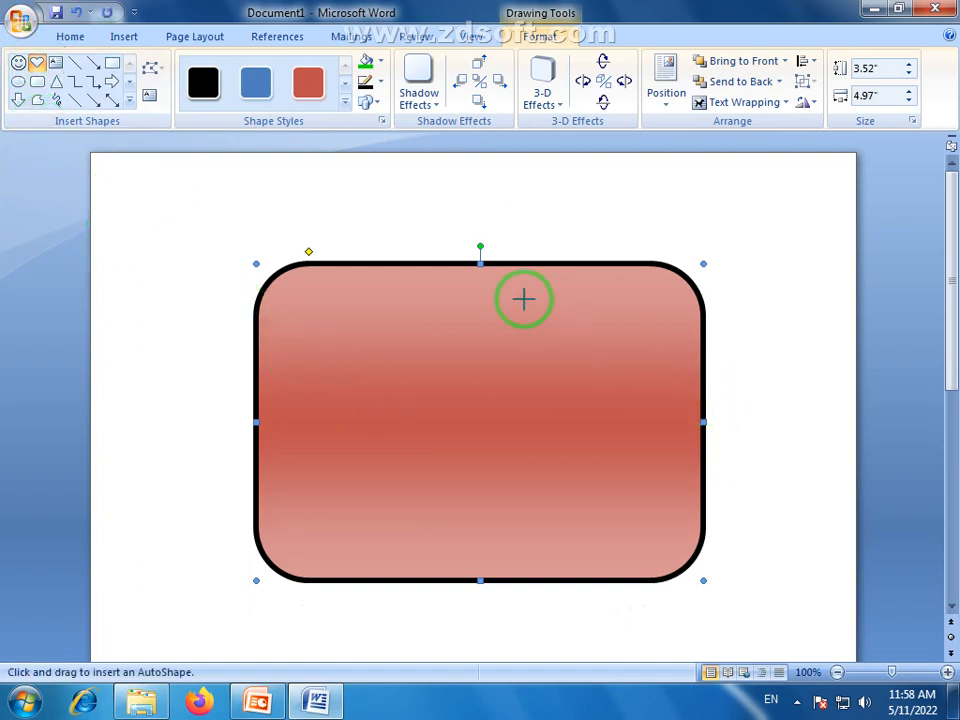
mouse_move(510, 305)
mouse_down()
mouse_move(690, 506)
mouse_move(763, 556)
mouse_up()
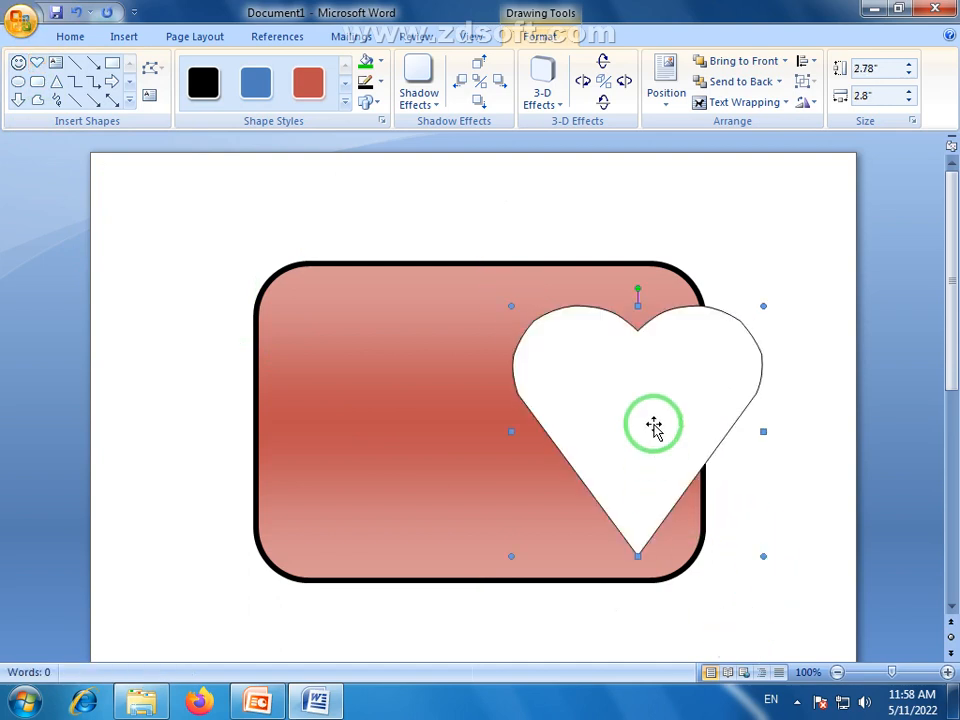
click(257, 82)
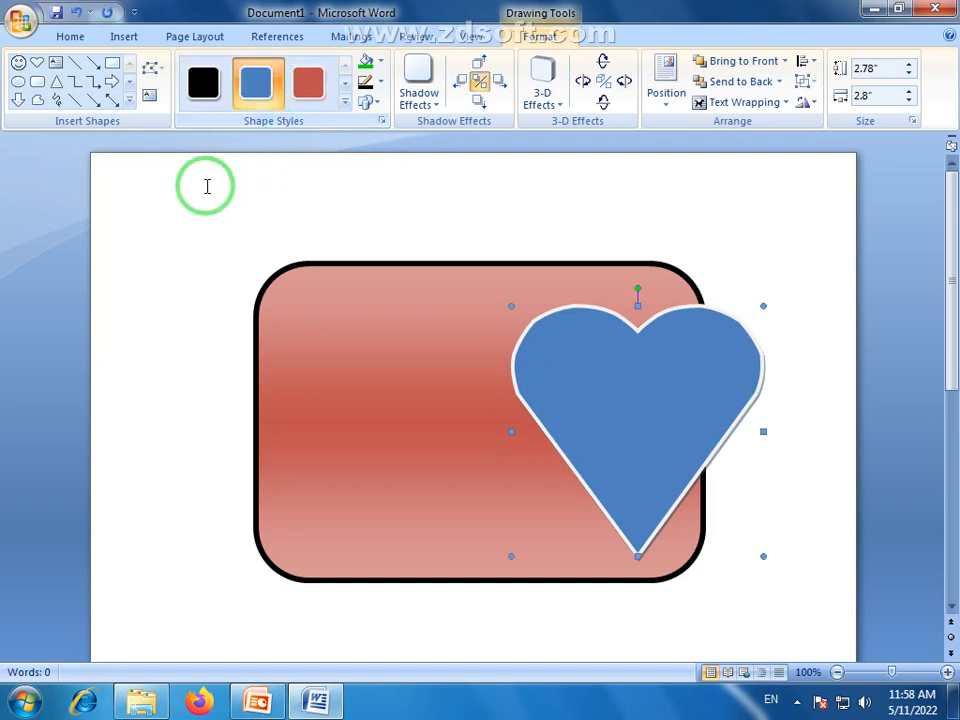
Start a right block arrow shape.
click(111, 81)
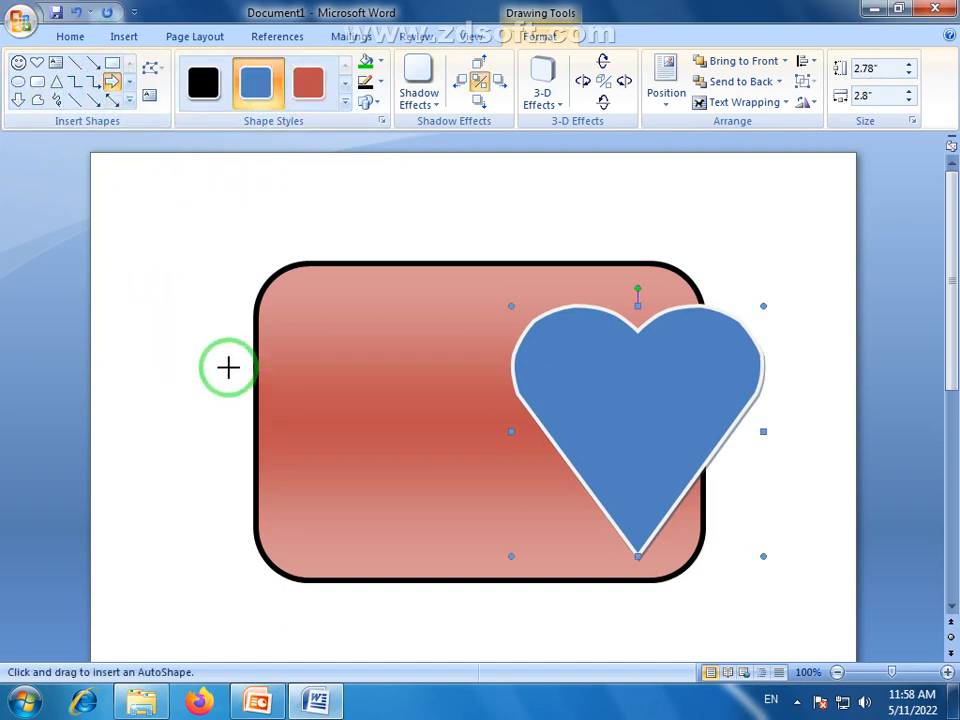